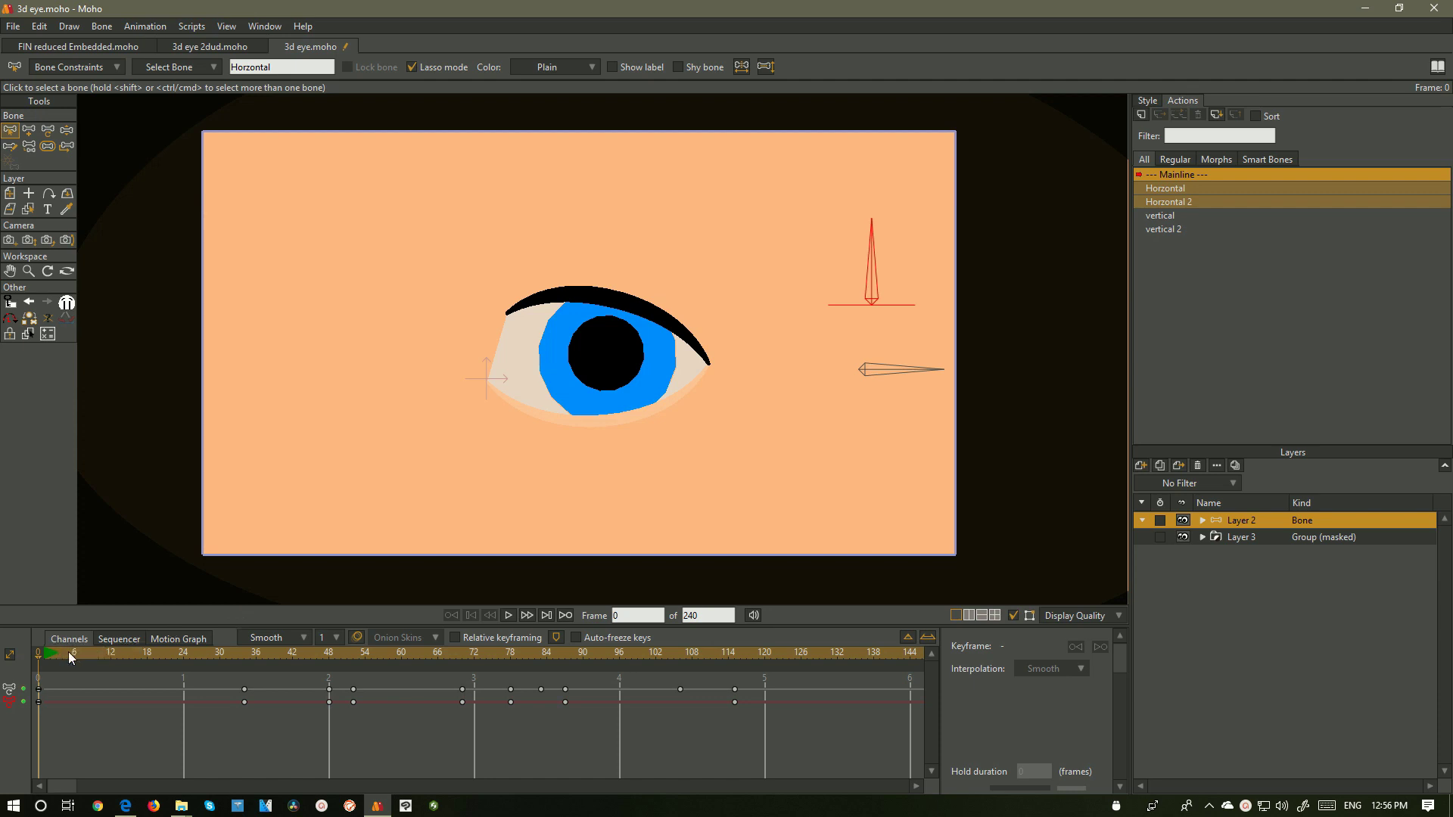
Expand Layer 2, select the Lid layer and scrub the timeline to preview the lid closing and opening
left_click_drag(55, 657, 3, 657)
left_click(1202, 520)
left_click(1267, 538)
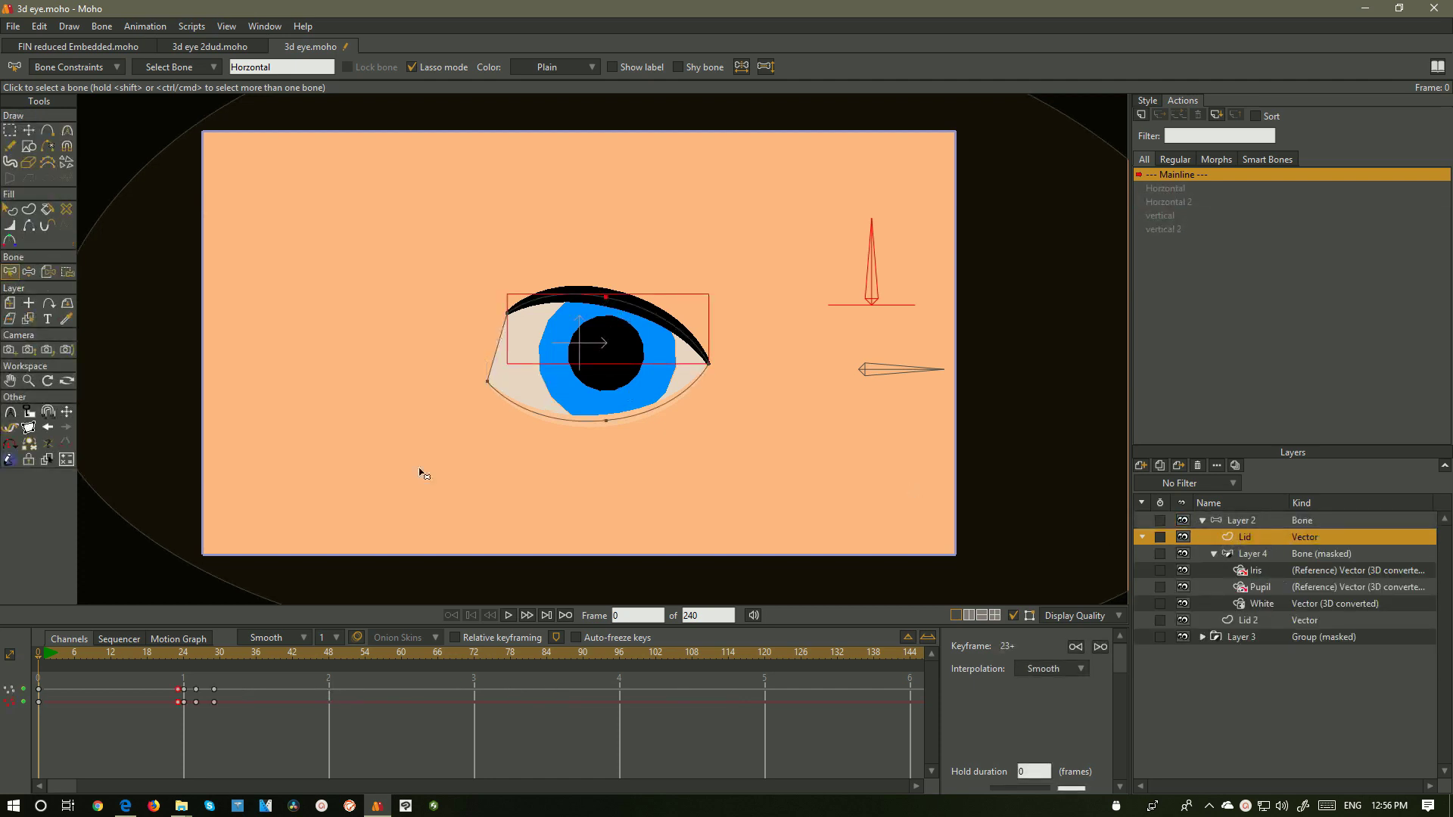
left_click(205, 655)
left_click_drag(204, 655, 38, 655)
Hide the Lid, Lid 2 and Layer 3 artwork and orbit around the 3D eyeball
left_click(1182, 537)
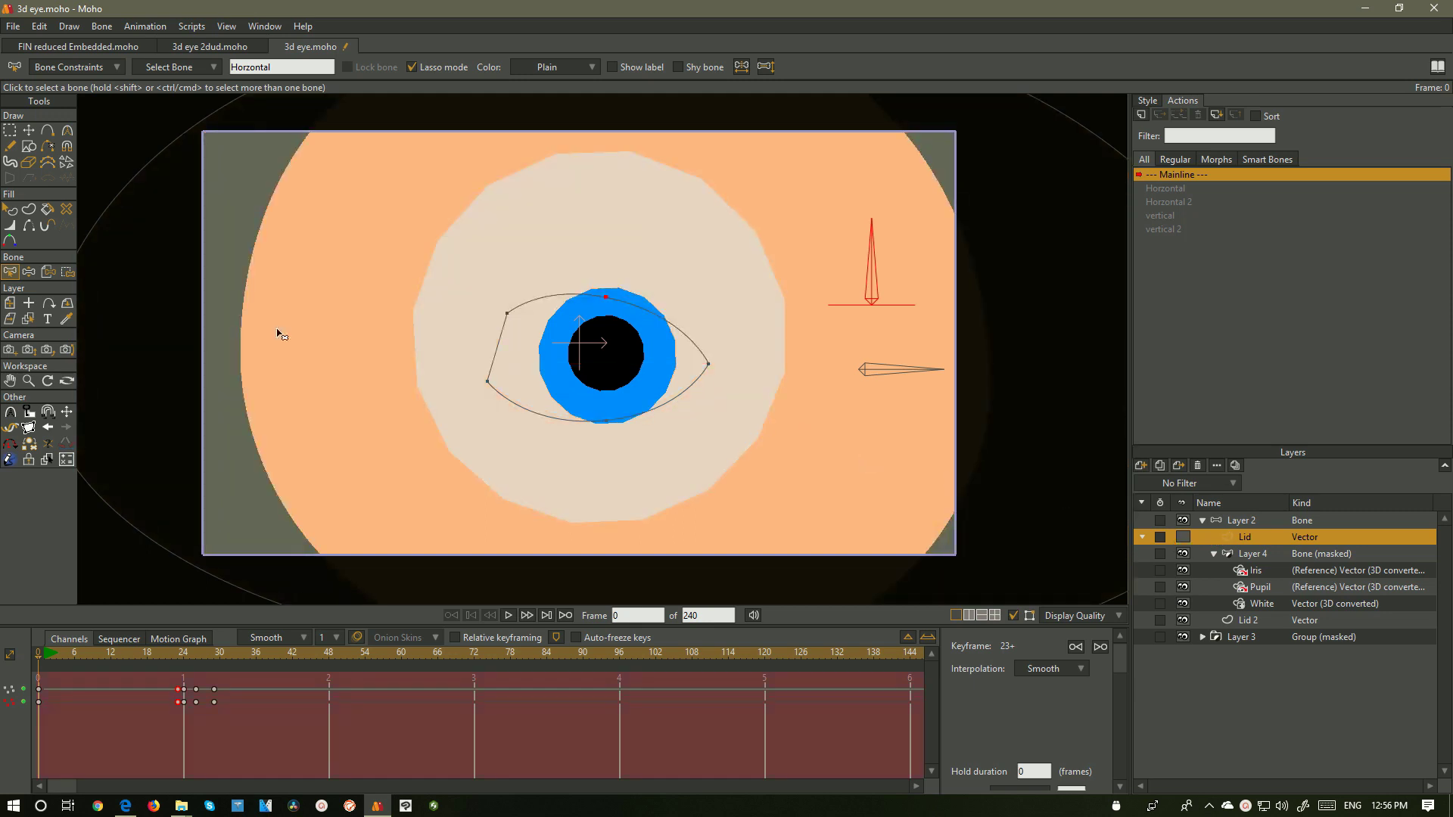
left_click(66, 381)
left_click_drag(493, 473, 556, 220)
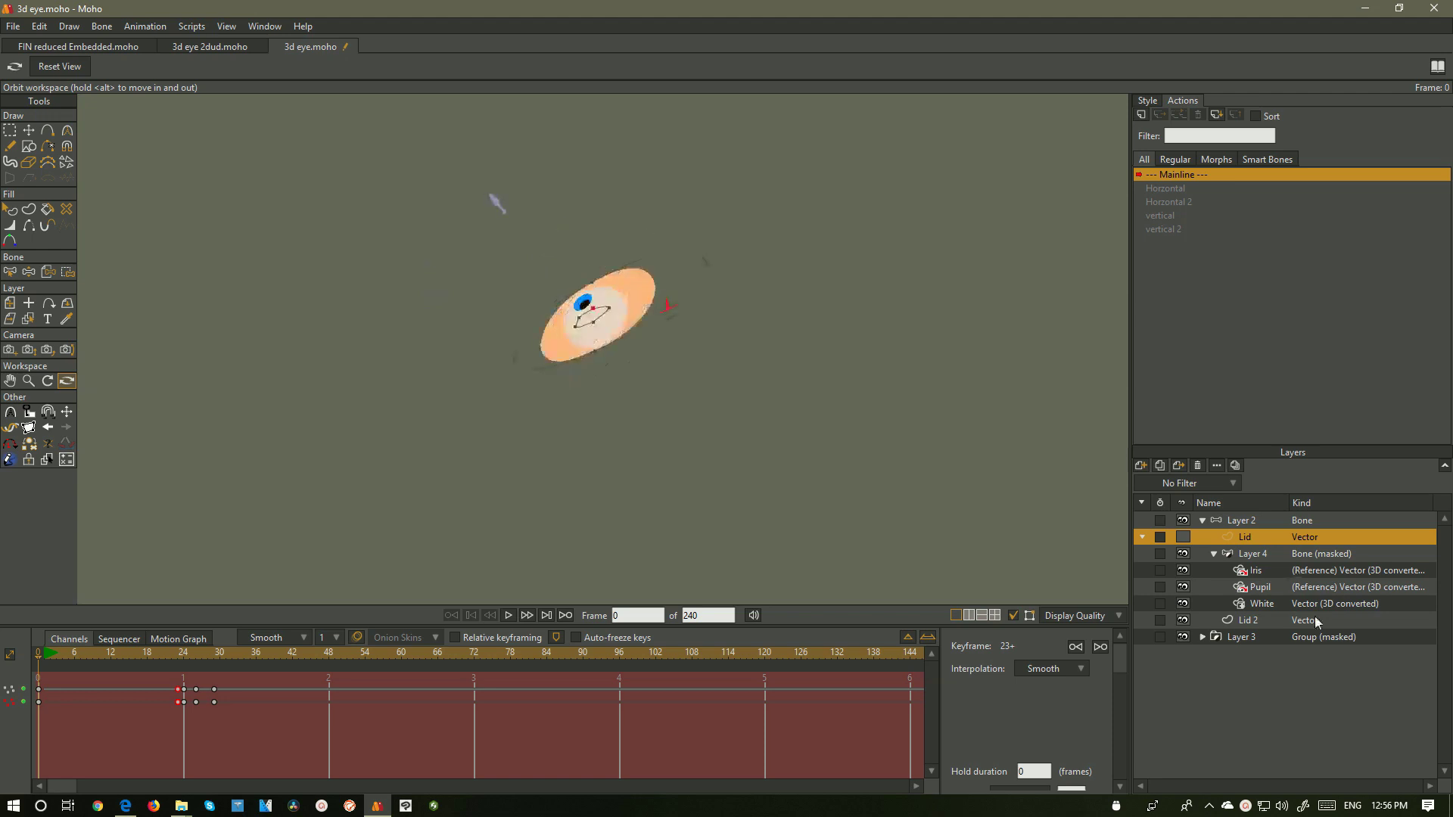
left_click(1183, 620)
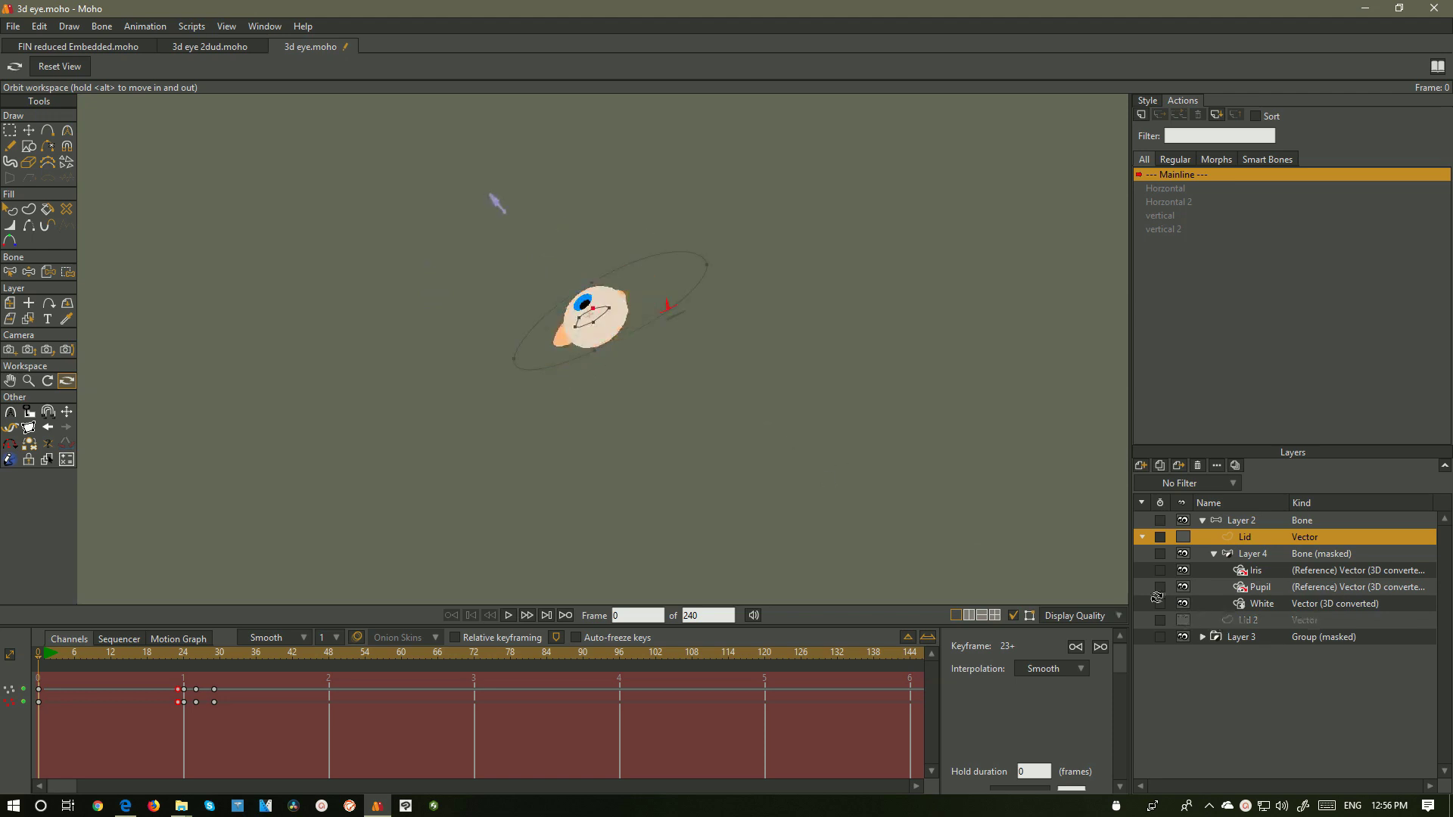
left_click(1183, 637)
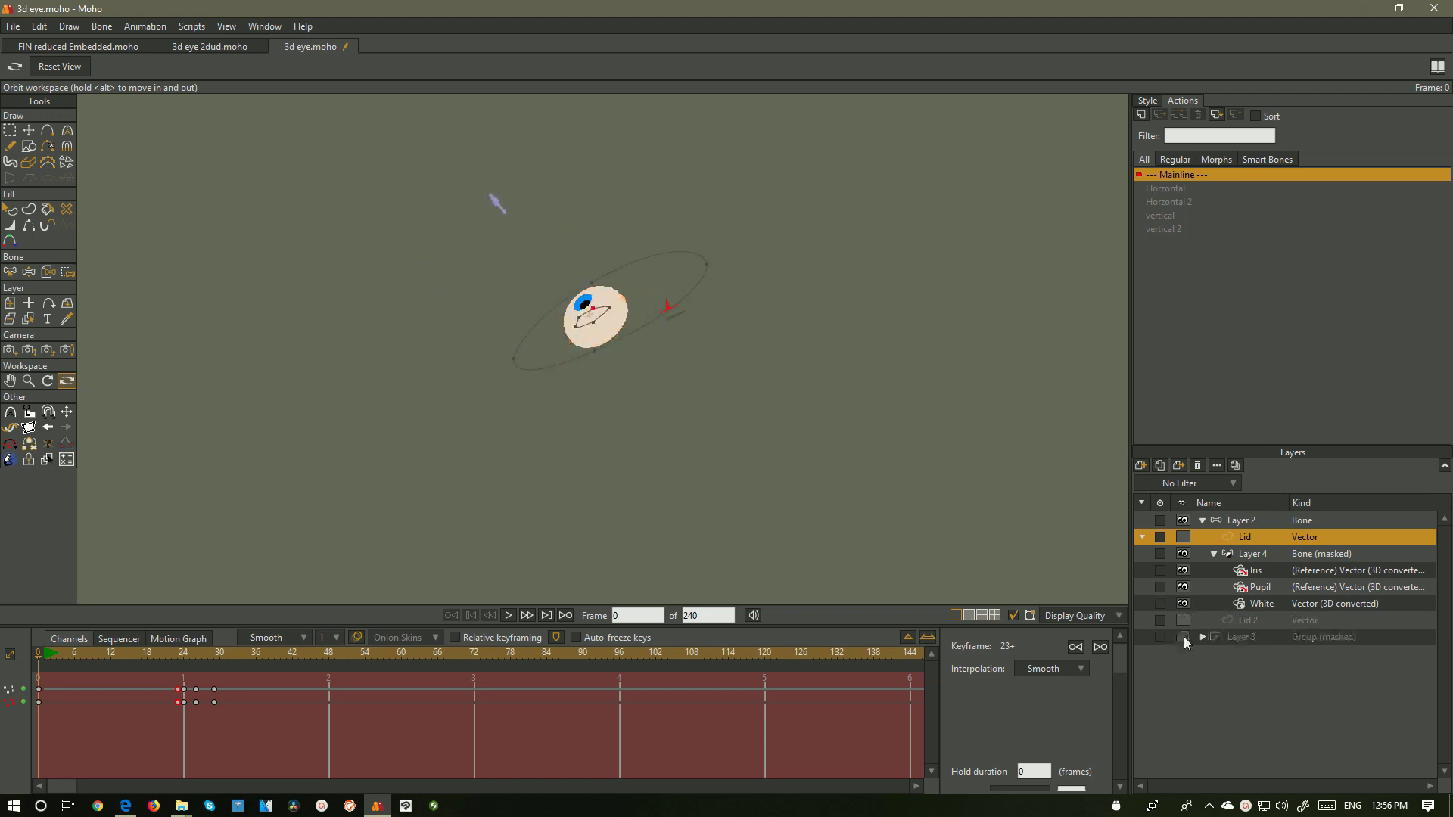
left_click_drag(881, 477, 703, 430)
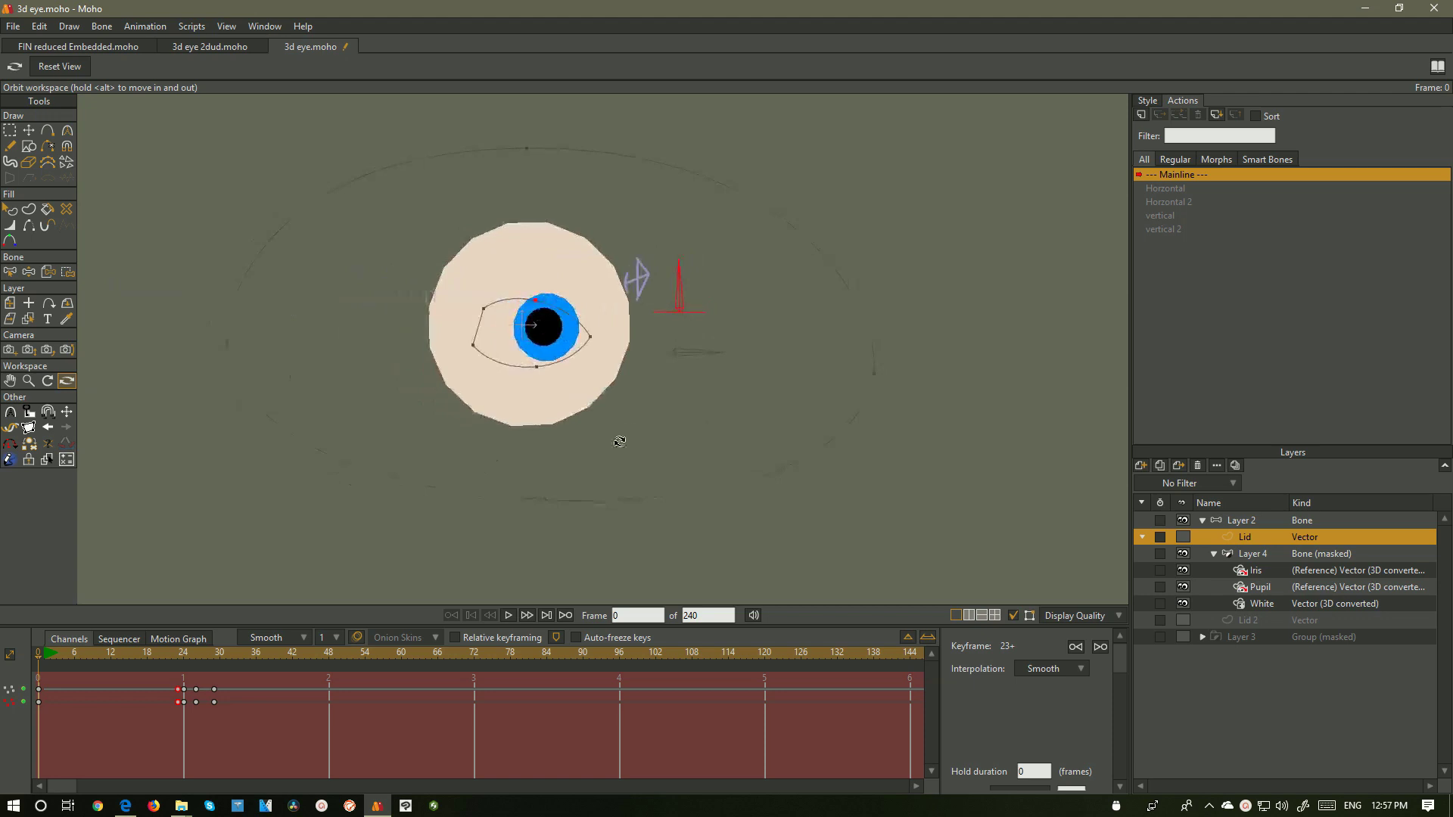
Return to frame 0, show Lid and Lid 2 again, select Layer 2 and reset the view
left_click(221, 656)
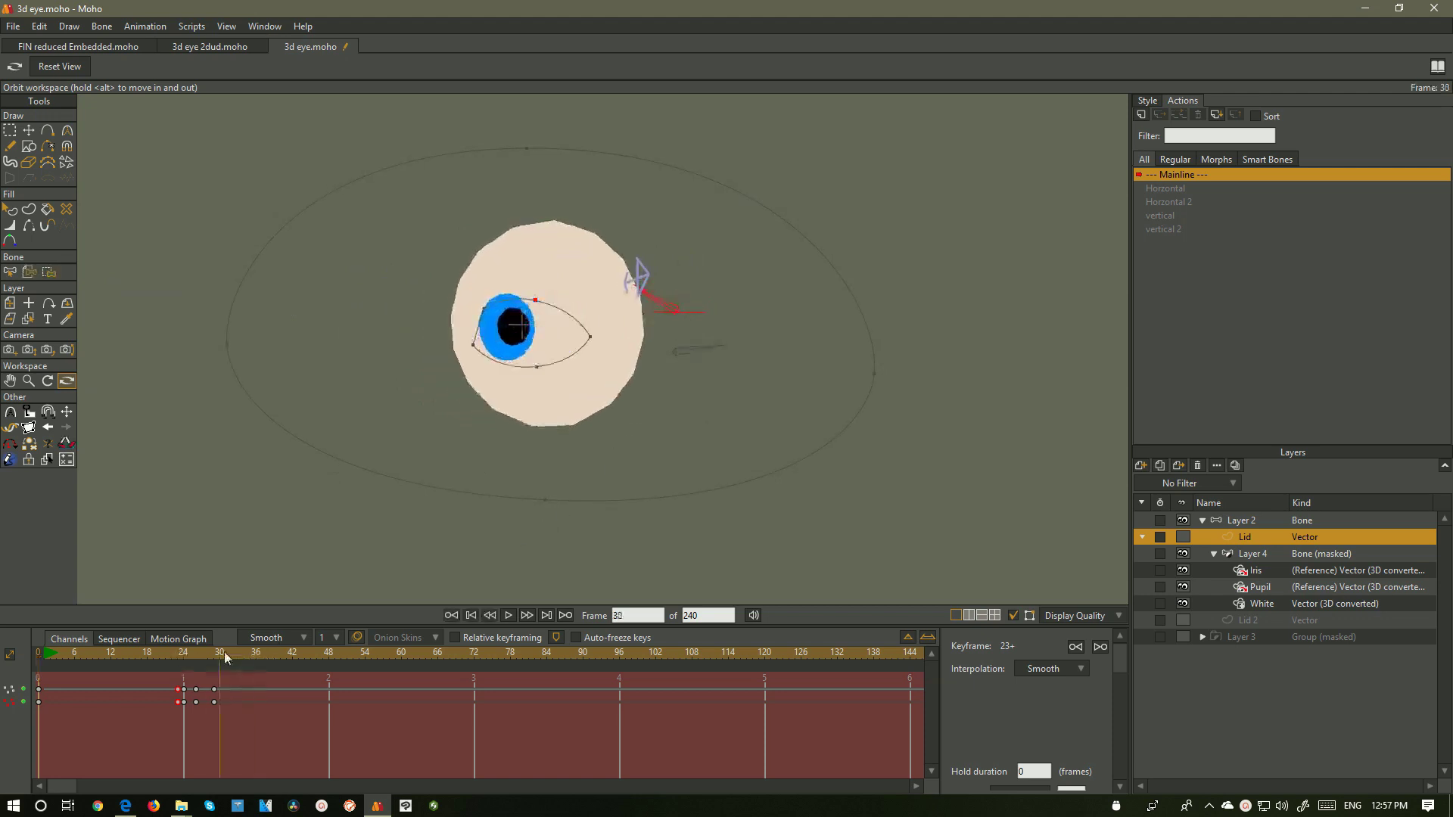
key("shift+ctrl+Left")
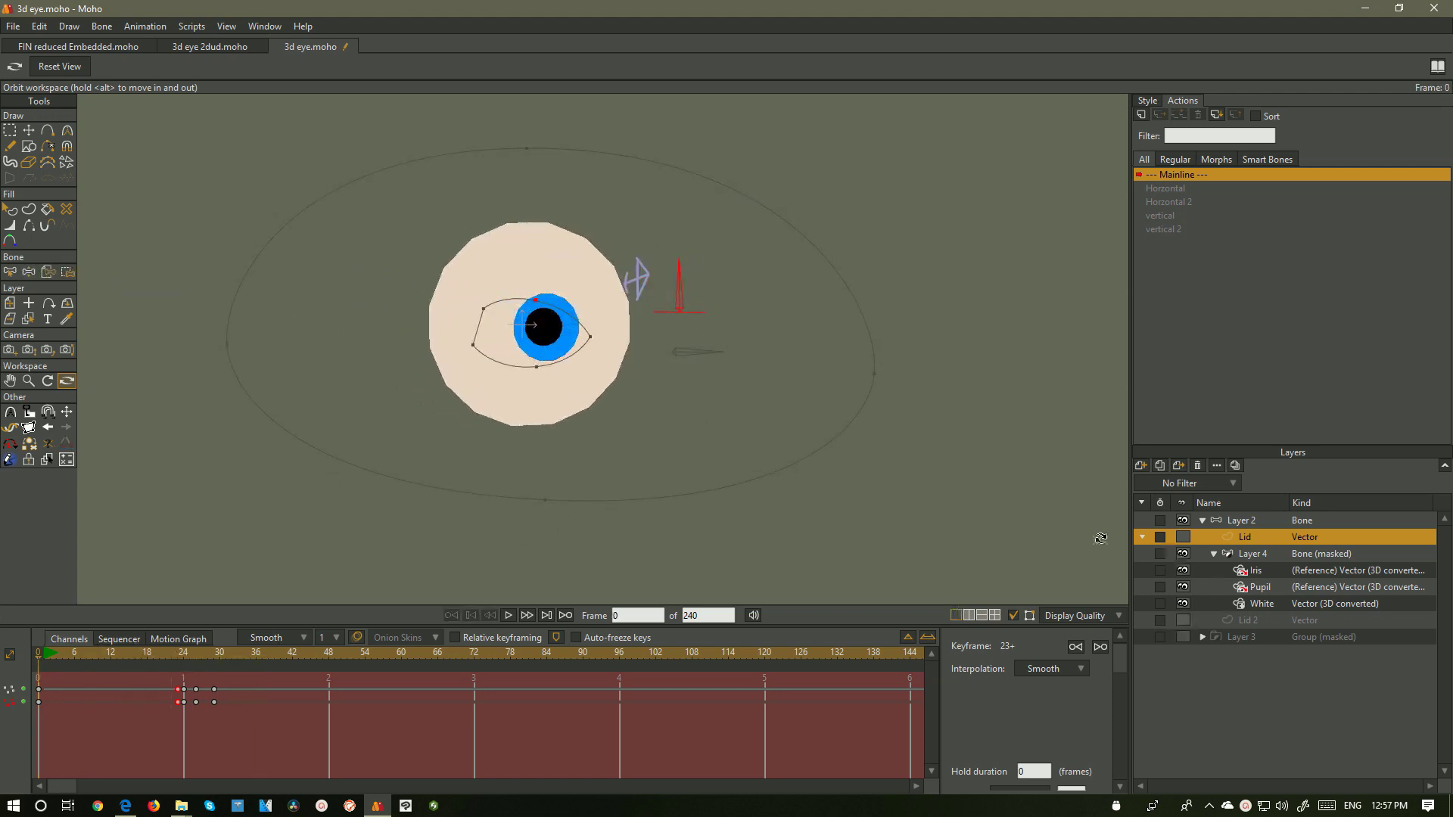
left_click(1183, 538)
left_click(1183, 622)
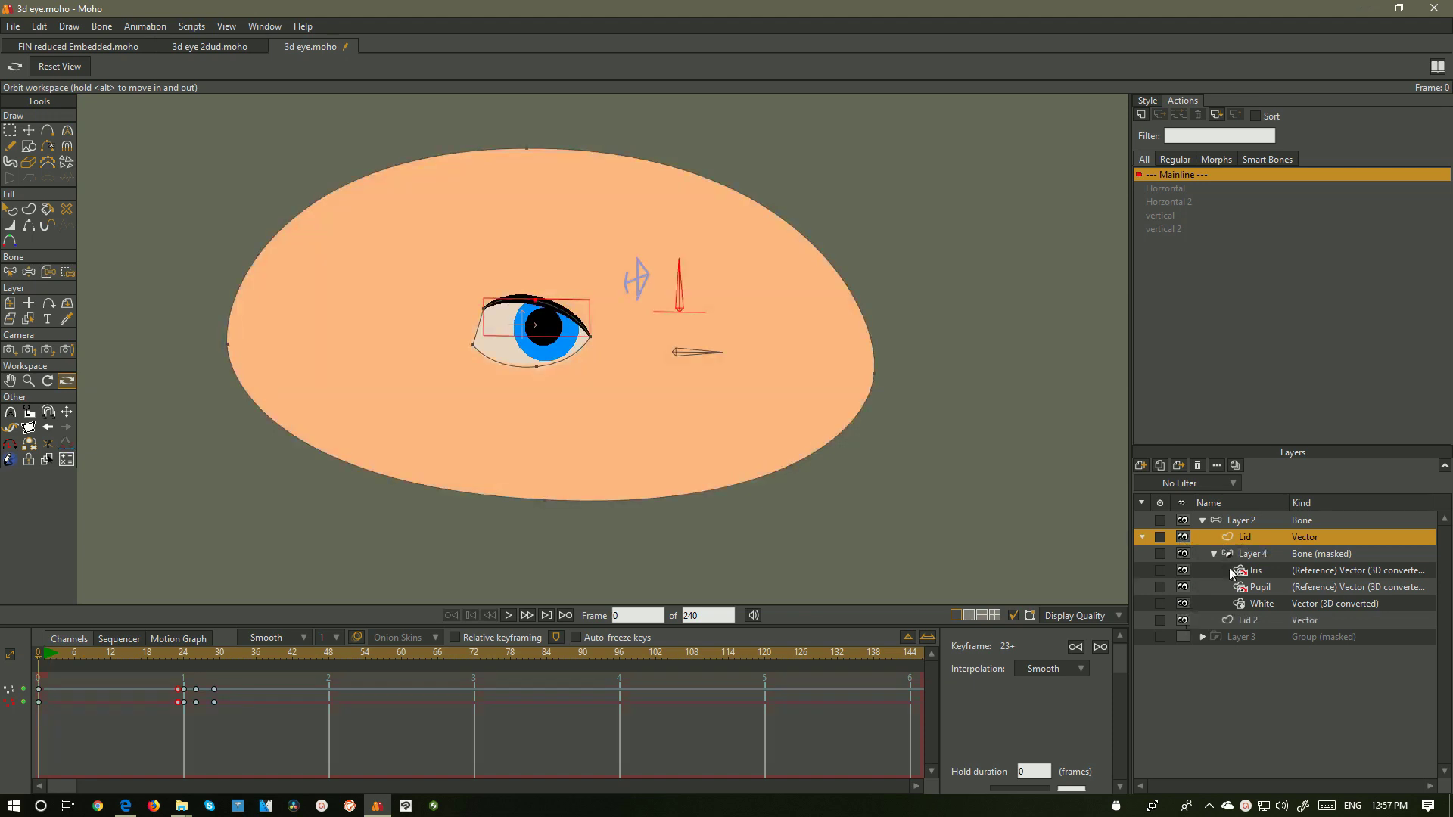
left_click(1226, 524)
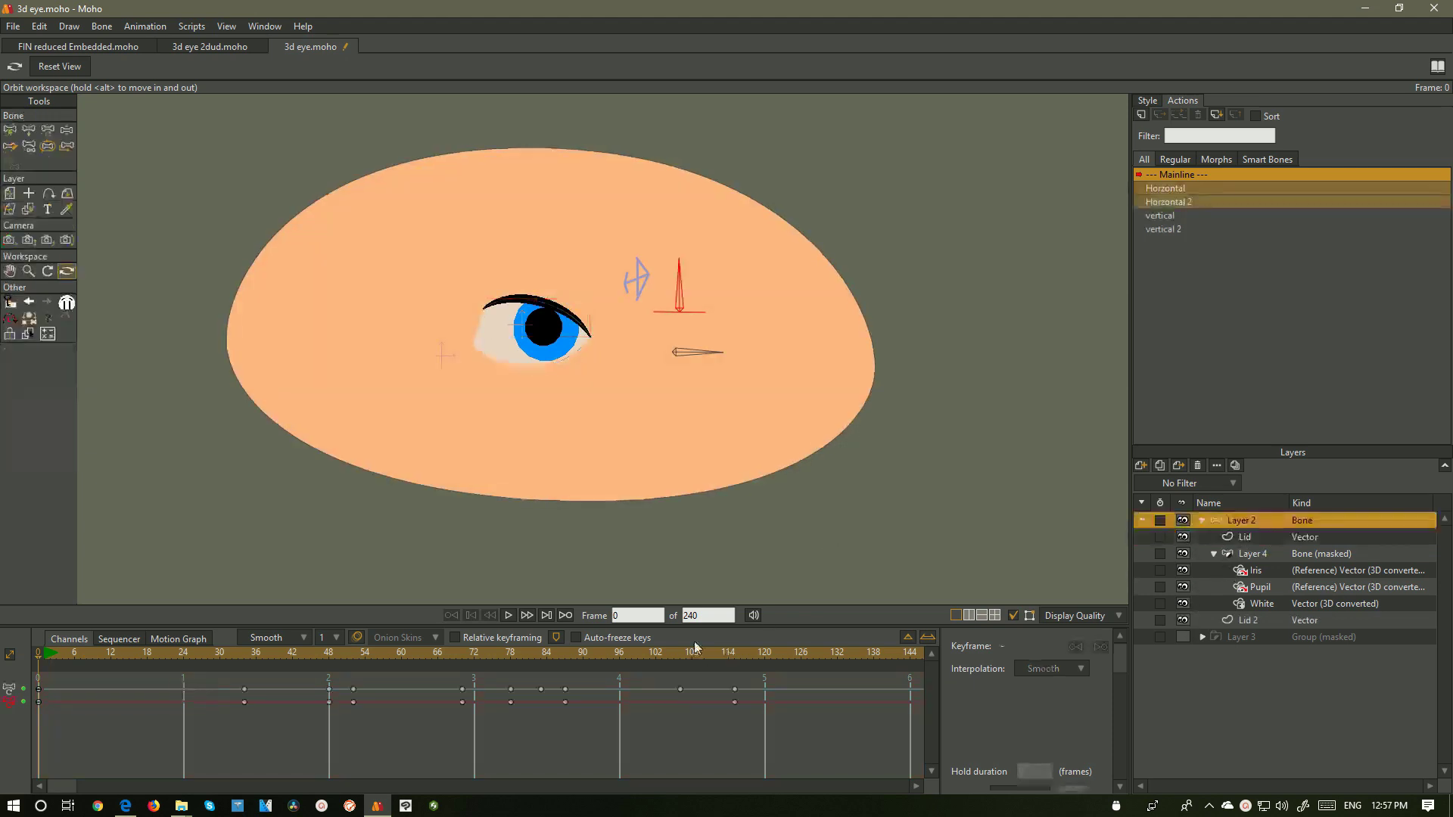
left_click(59, 67)
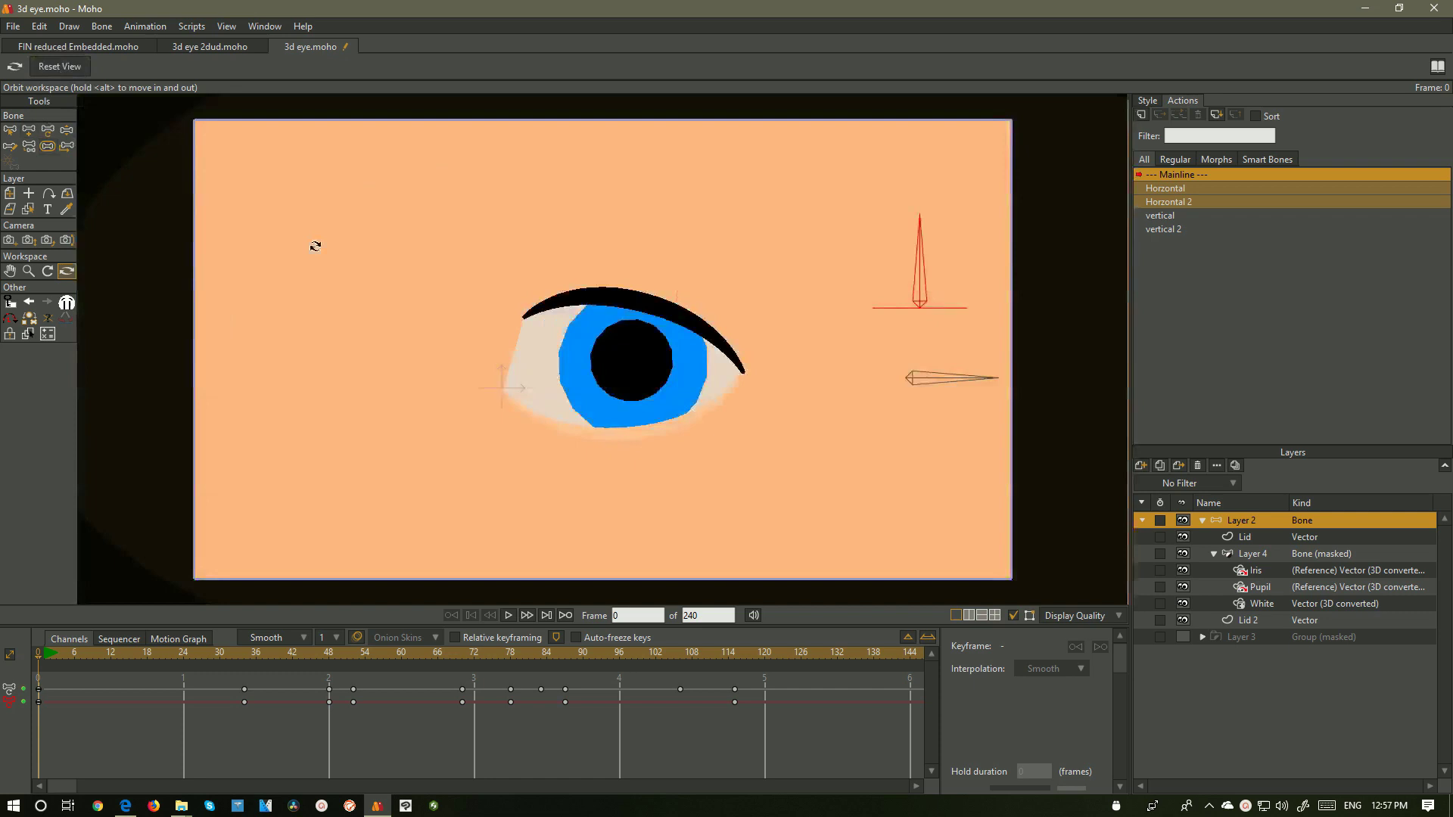
At frame 11, rotate the horizontal and vertical bones to test eye movement, then collapse and hide Layer 2
left_click(47, 130)
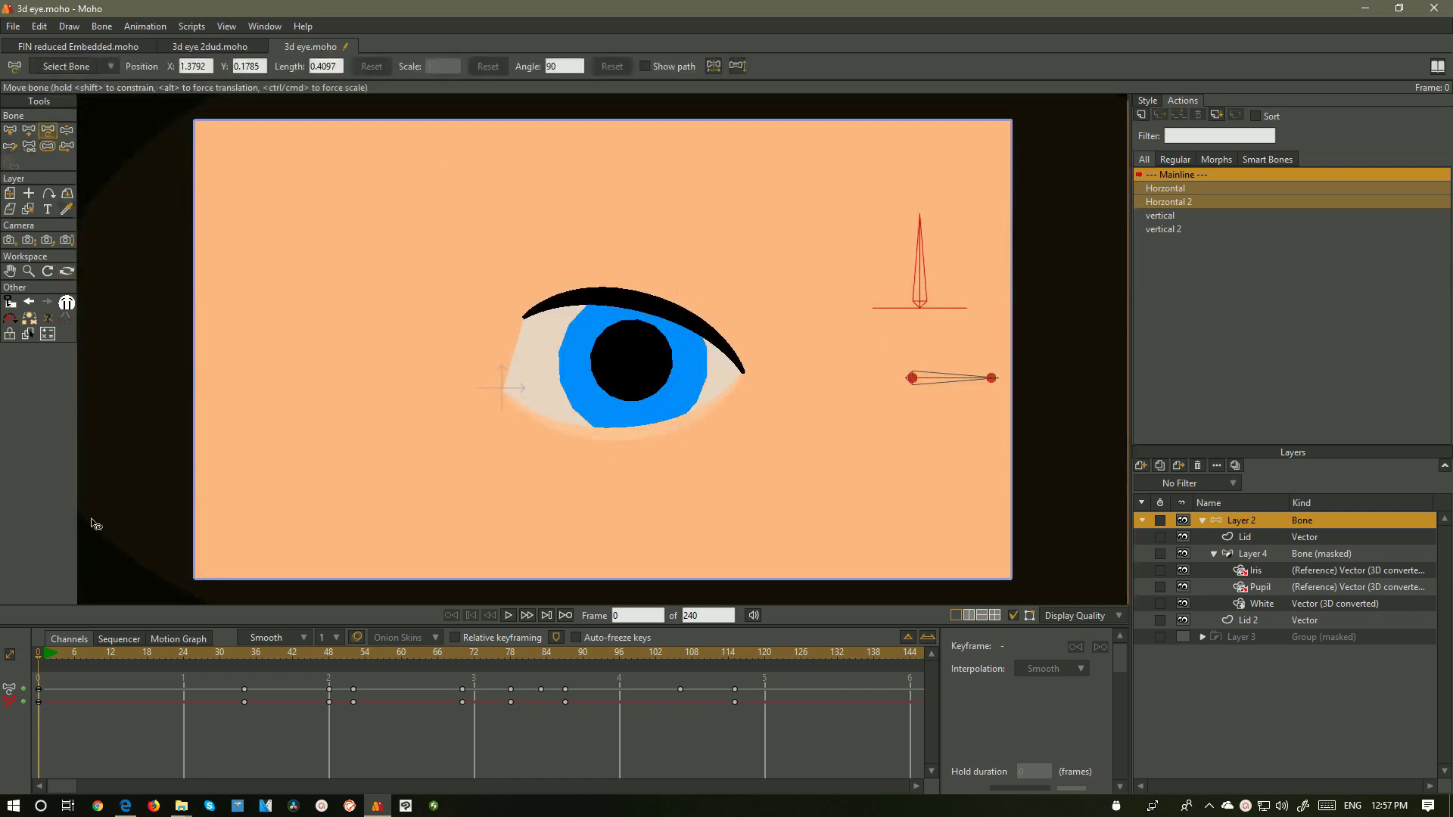
left_click(104, 652)
left_click_drag(876, 315, 908, 223)
left_click_drag(959, 376, 942, 329)
mouse_move(914, 261)
left_mouse_down()
mouse_move(944, 278)
mouse_move(885, 242)
mouse_move(976, 272)
mouse_move(908, 269)
left_mouse_up()
left_click_drag(931, 371, 963, 364)
mouse_move(935, 250)
left_mouse_down()
mouse_move(931, 282)
mouse_move(917, 243)
left_mouse_up()
left_click(1203, 521)
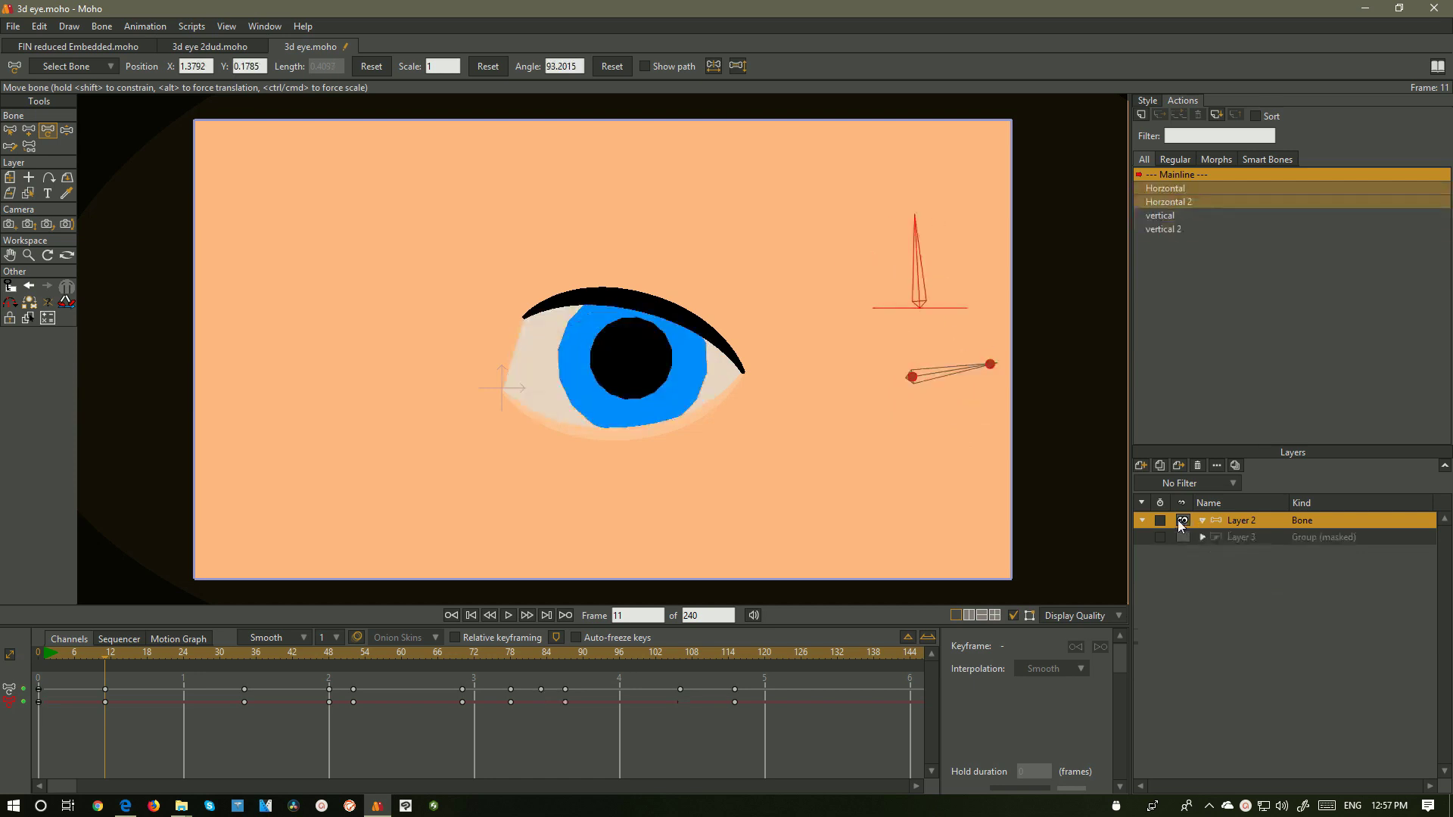
left_click(1183, 520)
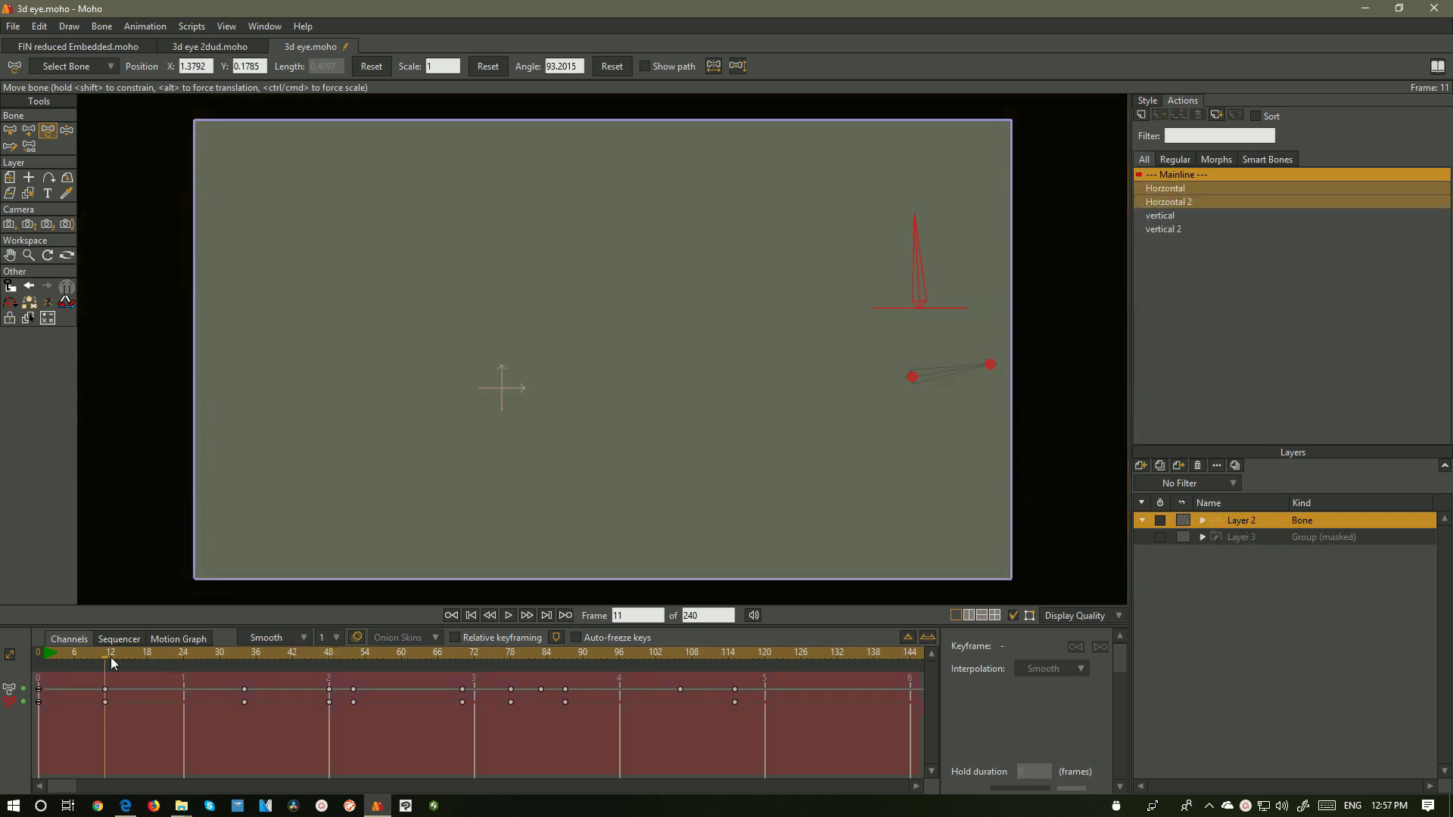
From frame 0, add a new vector layer and keep its default name, Layer 3
left_click_drag(110, 657, 3, 655)
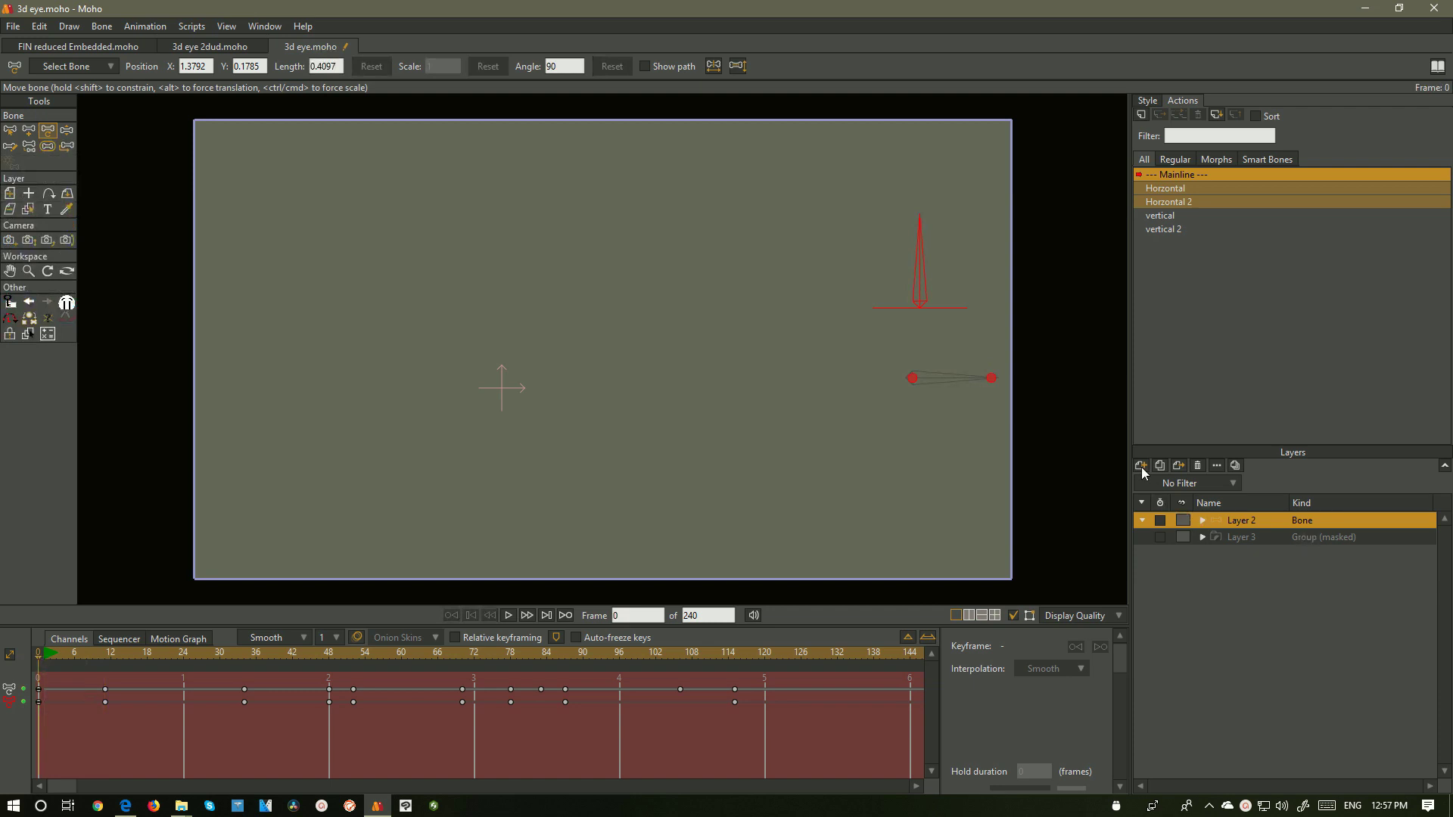
left_click(1142, 471)
left_click(1150, 482)
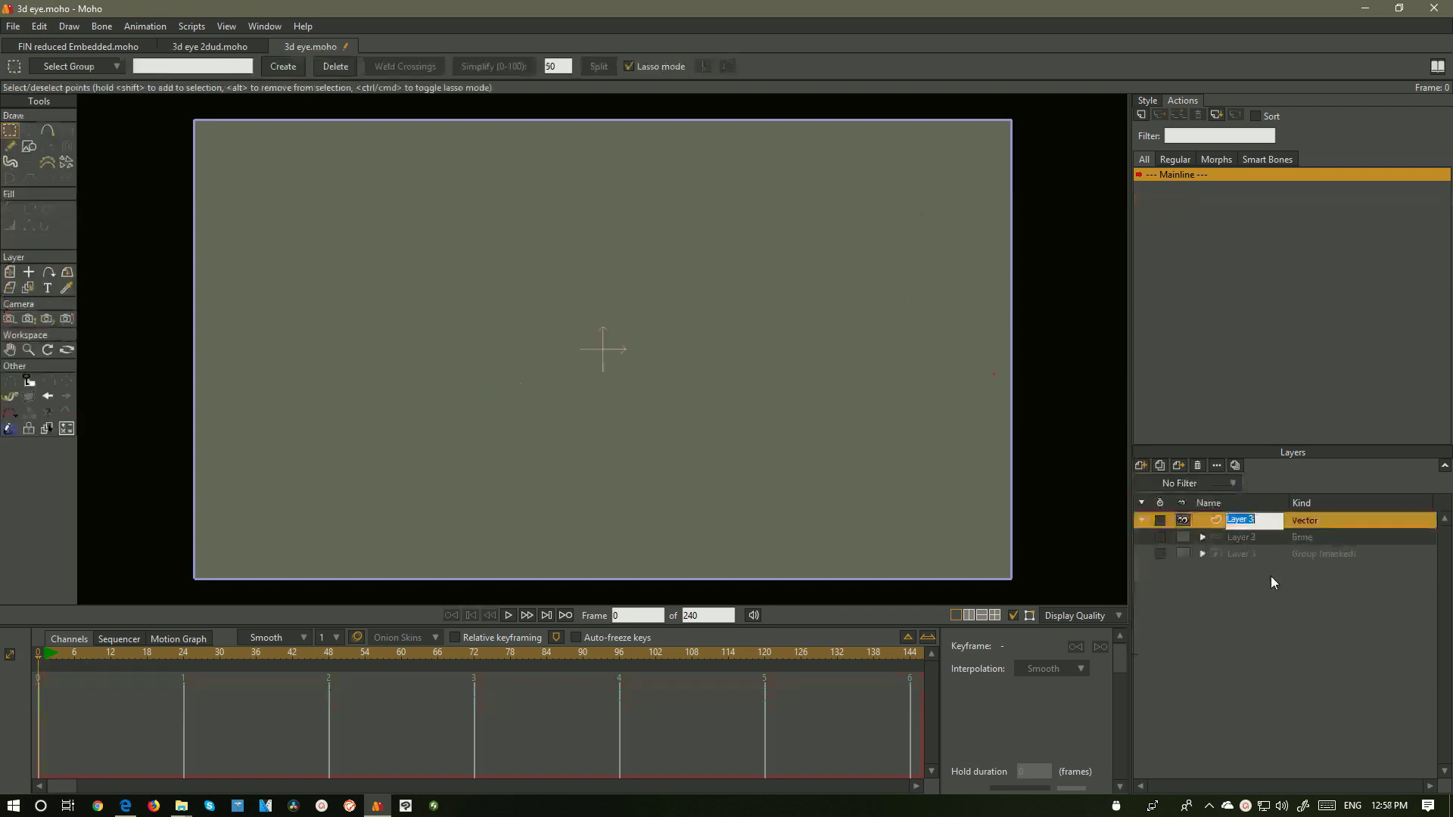
left_click(47, 131)
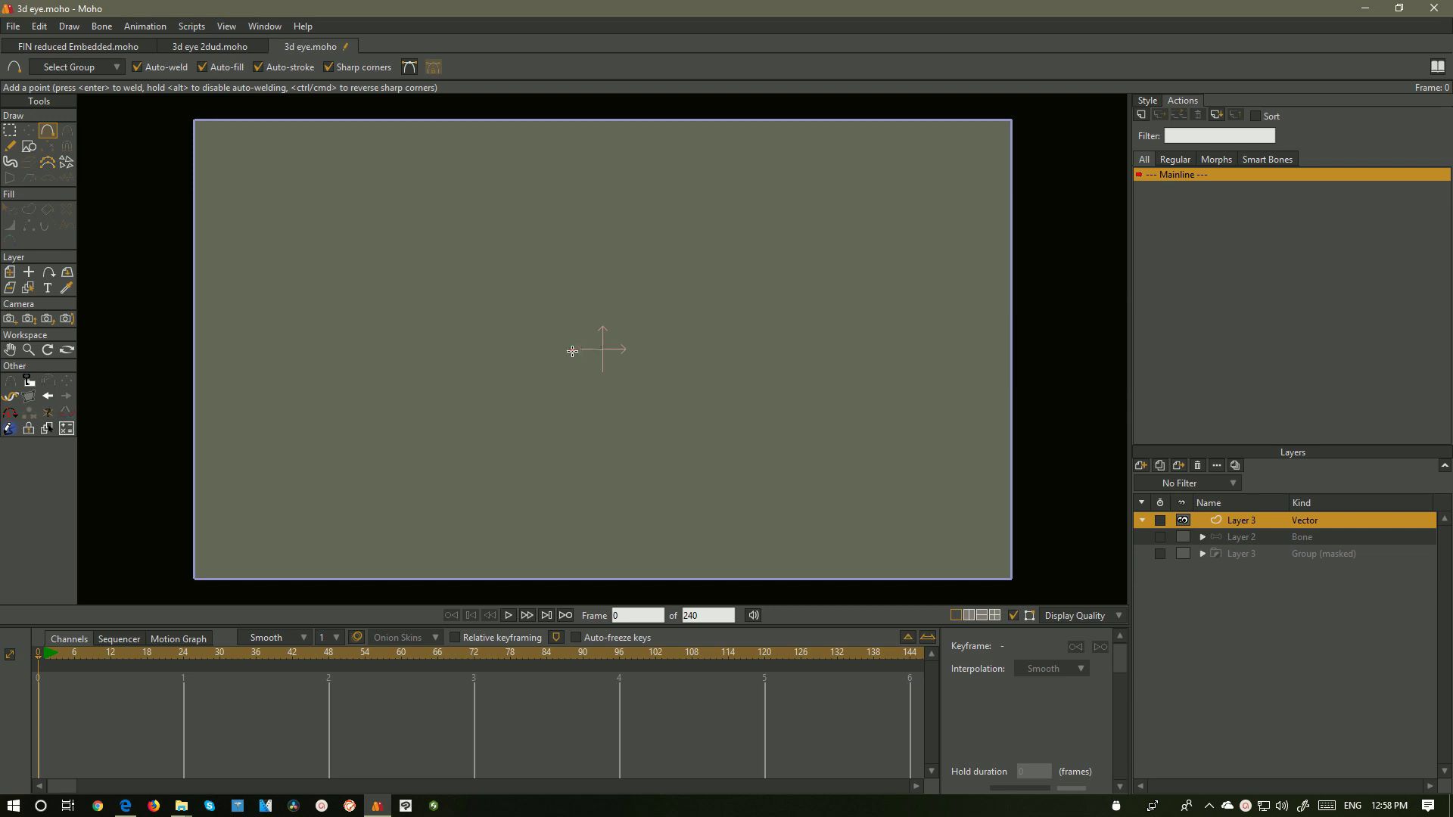
Draw a three-point bent line in Layer 3, select all its points and make it a stroked shape
left_click(573, 335)
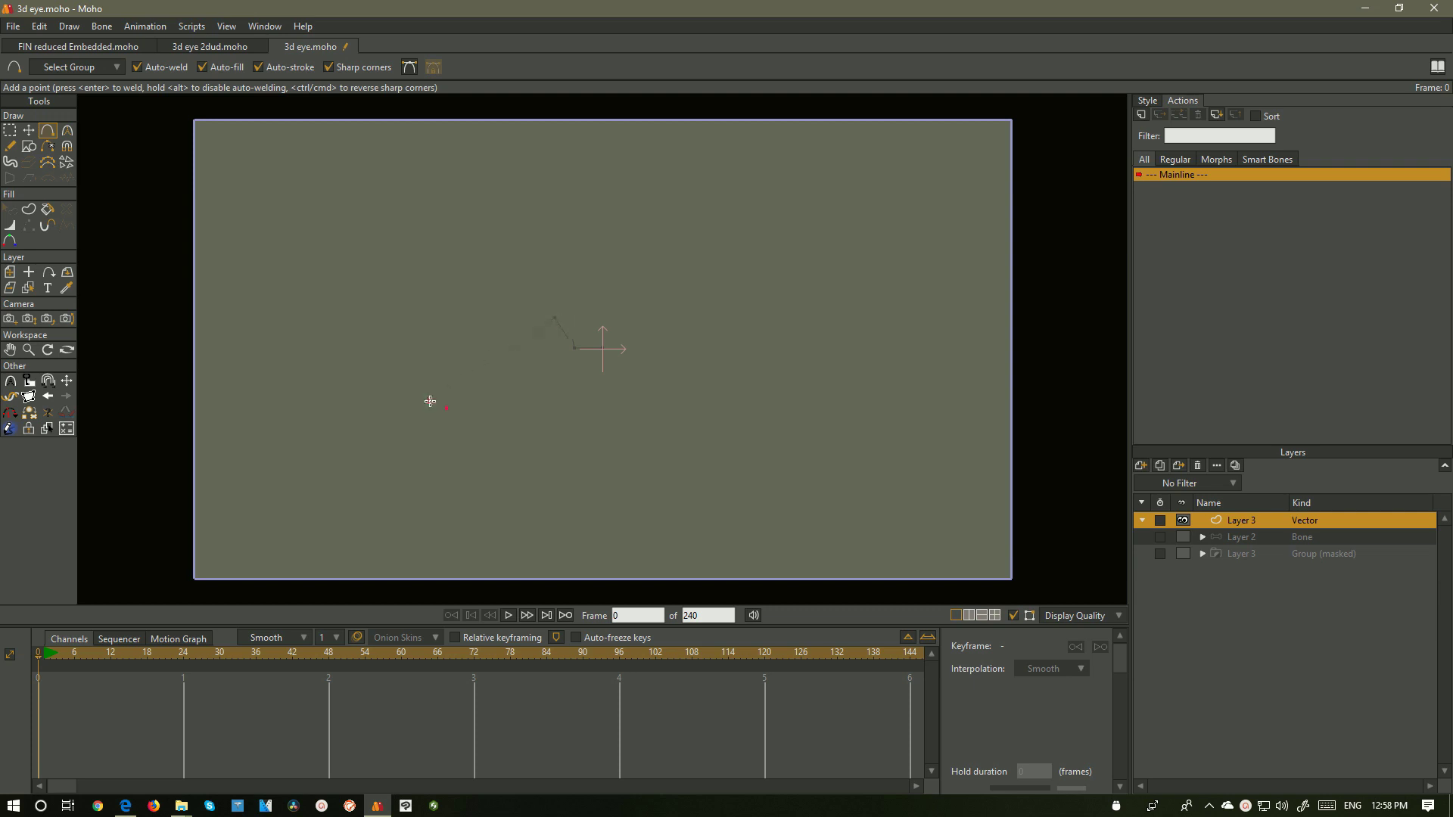
left_click(450, 424)
left_click(10, 130)
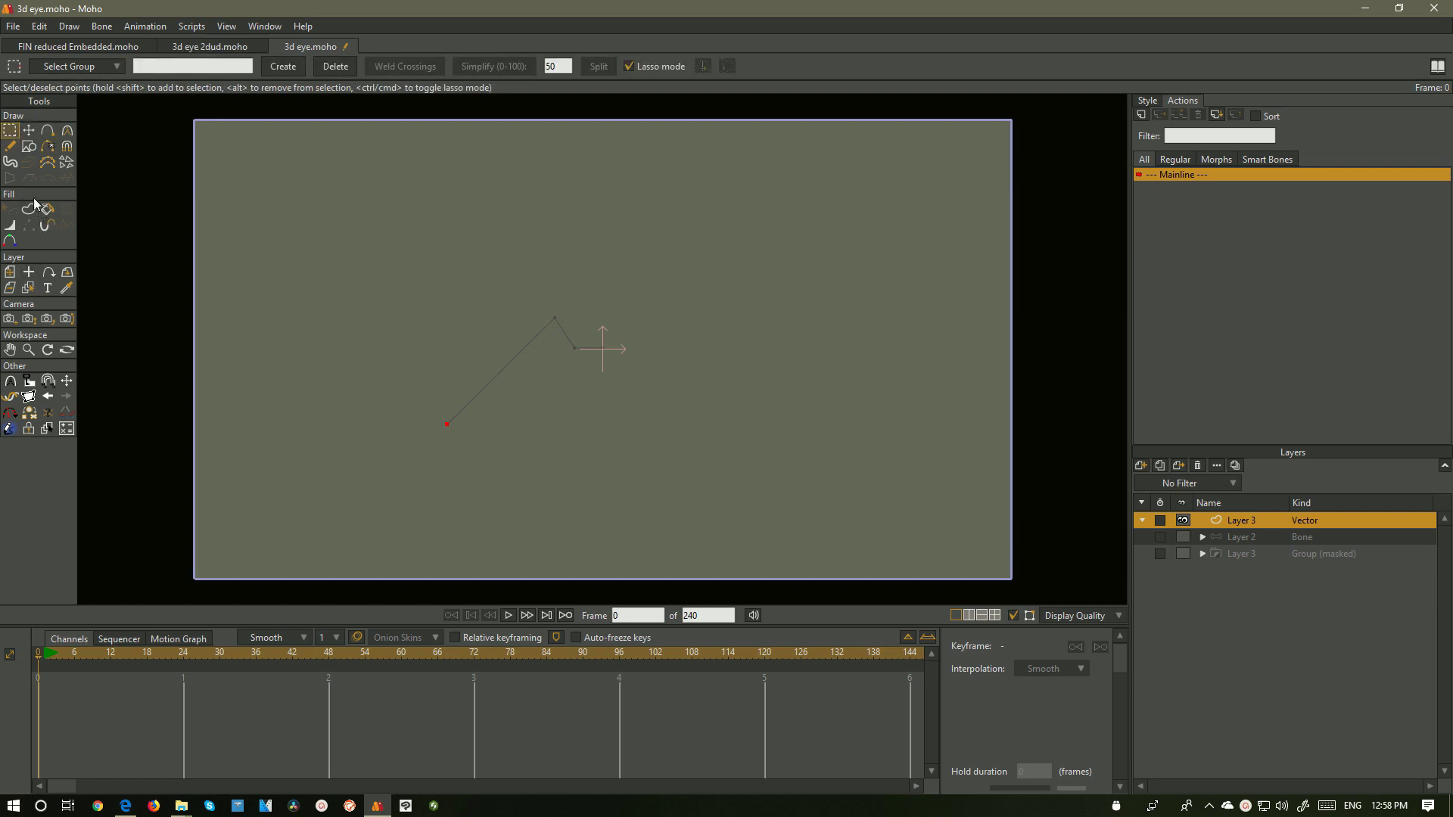
double_click(507, 374)
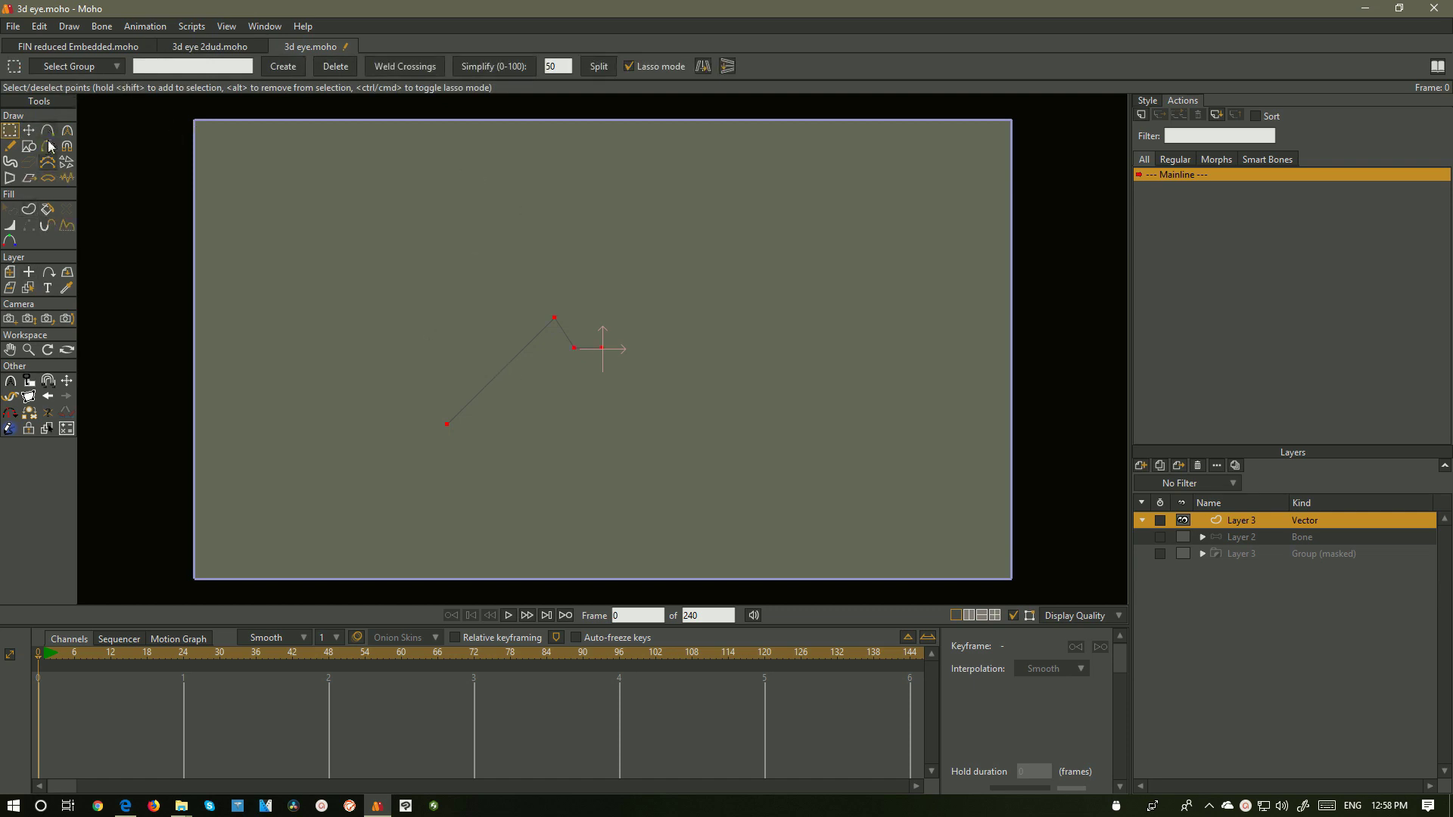
left_click(29, 209)
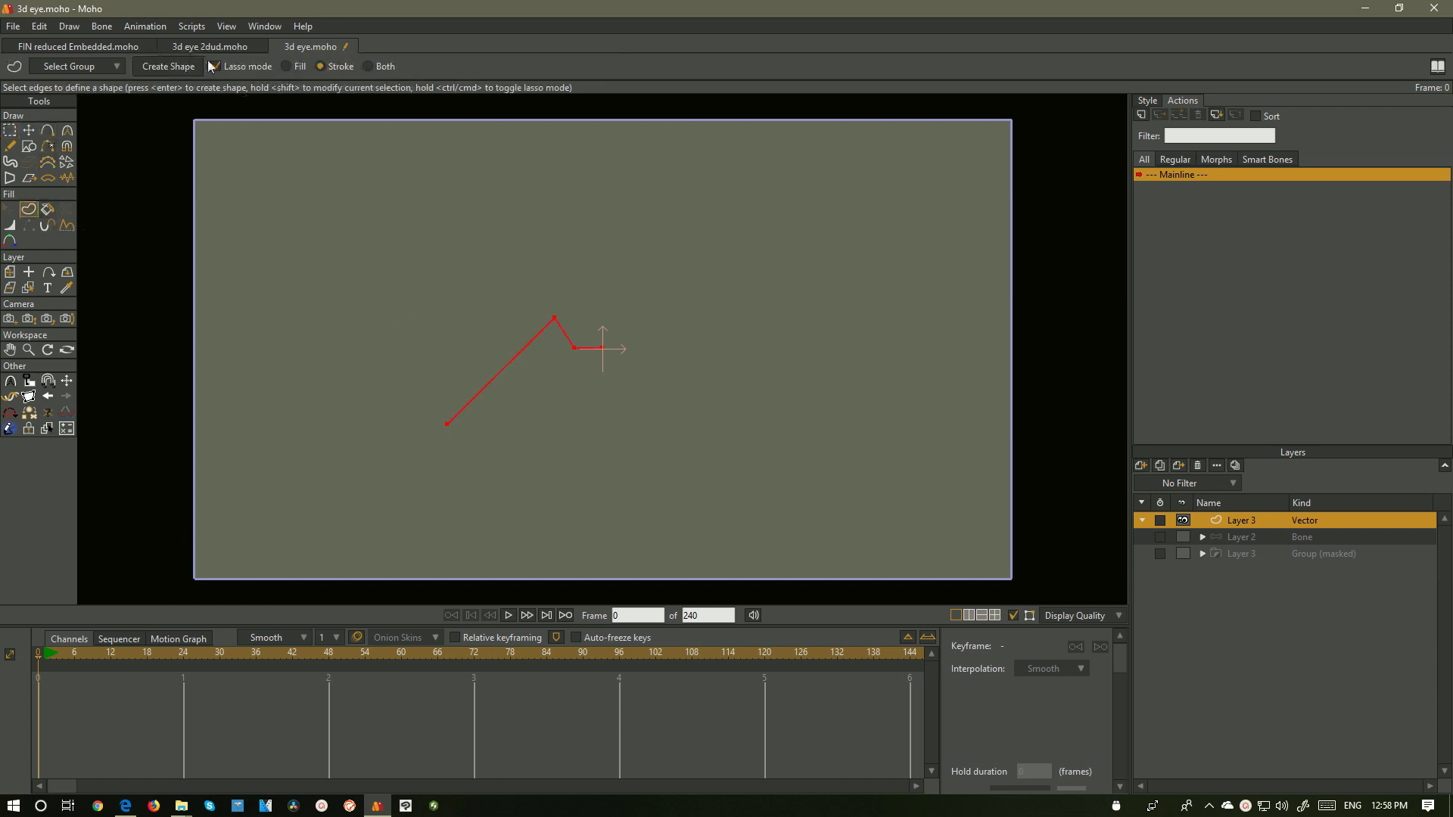
left_click(165, 67)
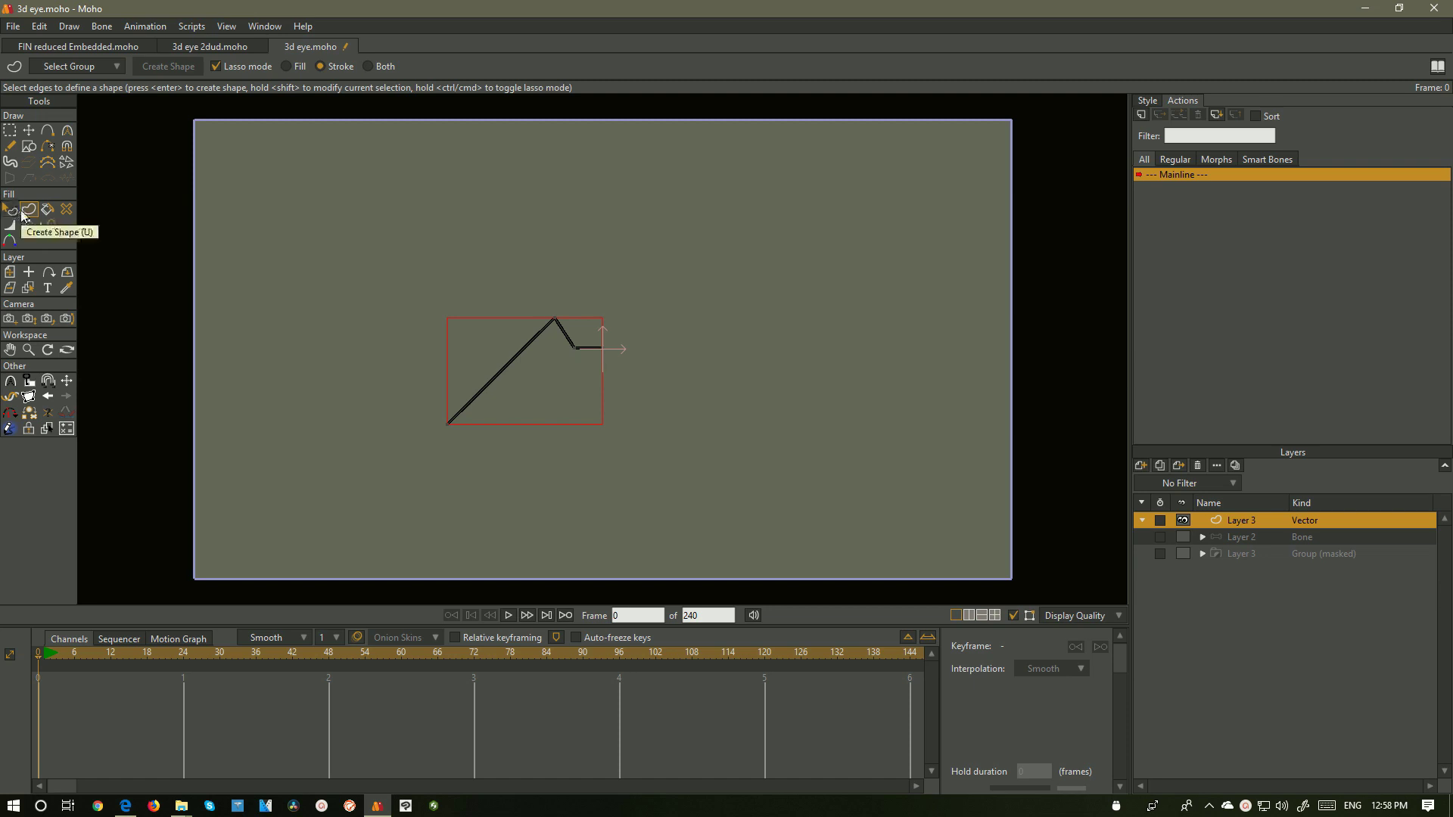
mouse_move(589, 315)
left_mouse_down()
mouse_move(572, 352)
mouse_move(625, 283)
left_mouse_up()
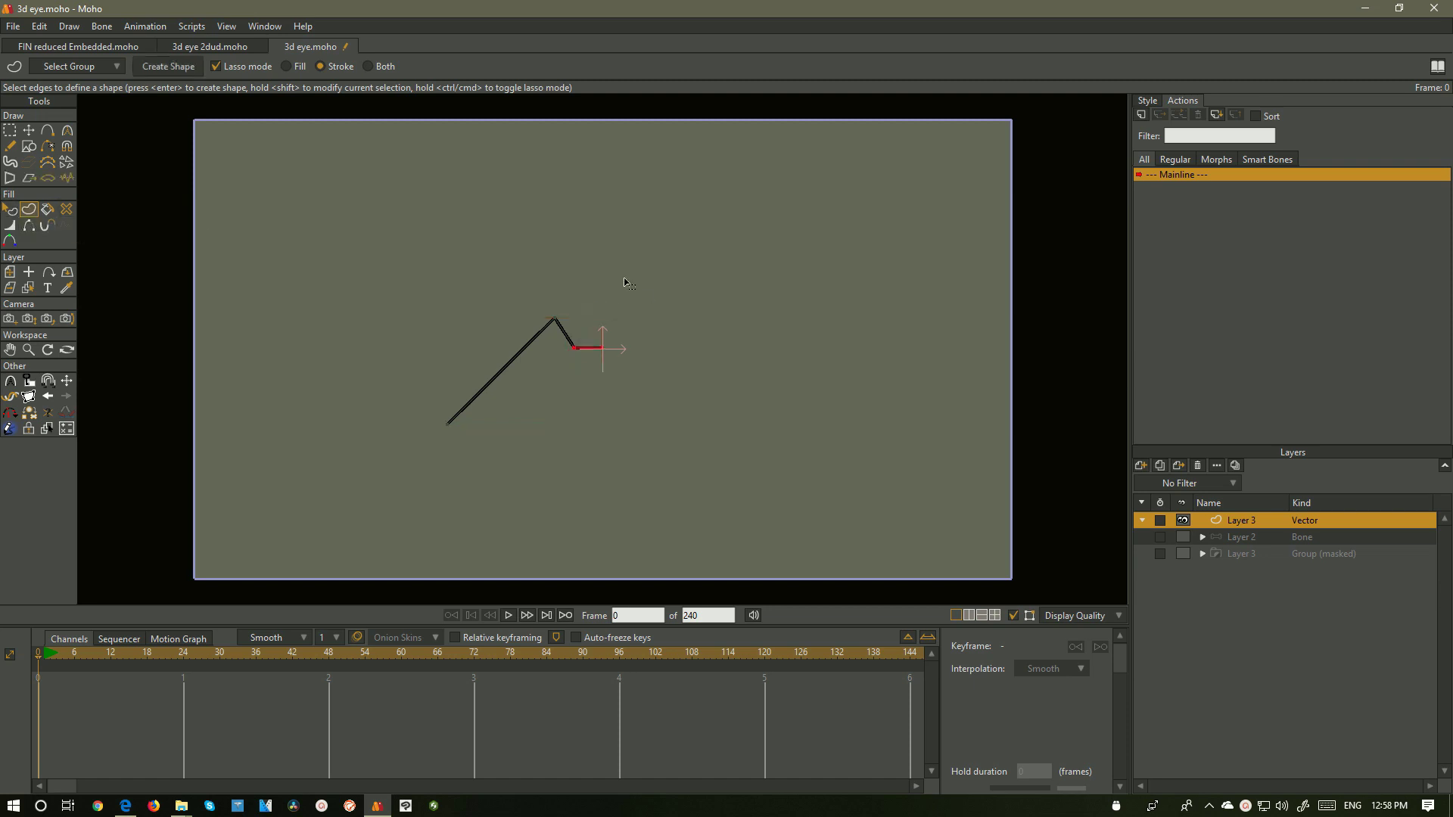
Split the line into two shapes, giving the long stroke a white FFFFFF stroke colour
left_click(168, 67)
left_click(1147, 101)
mouse_move(598, 325)
left_mouse_down()
mouse_move(402, 423)
mouse_move(427, 285)
left_mouse_up()
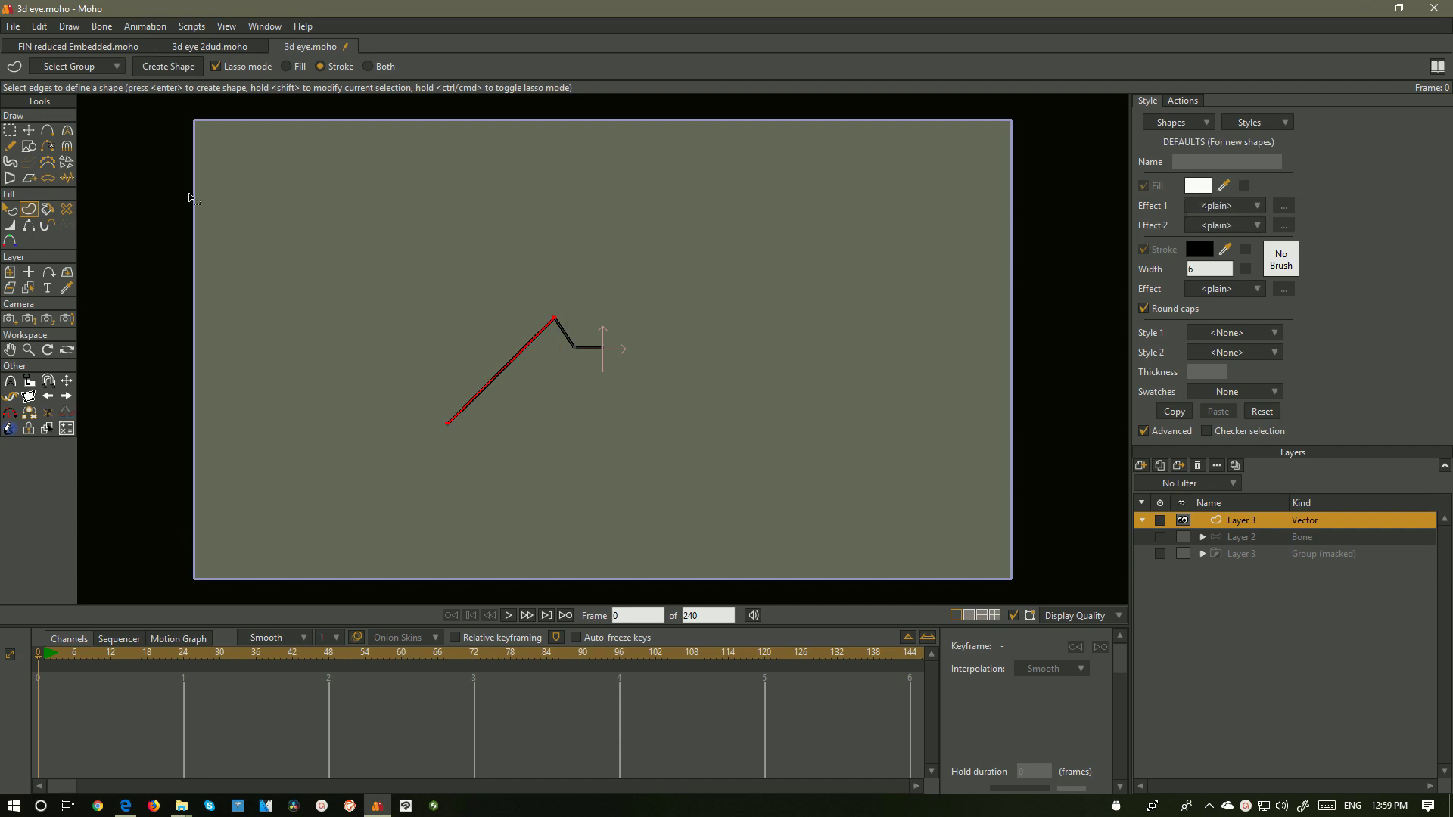
left_click(168, 67)
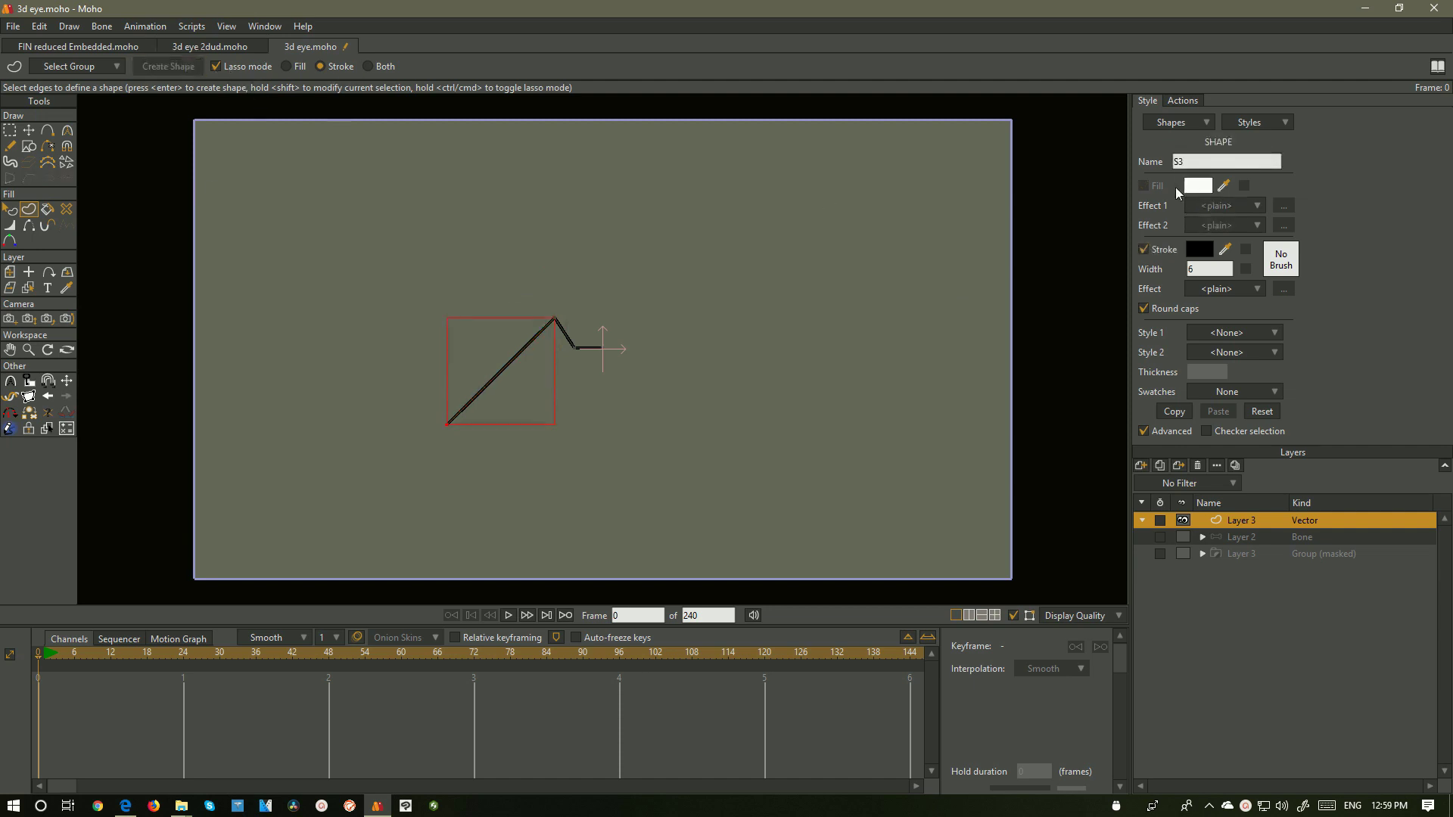
left_click(1200, 249)
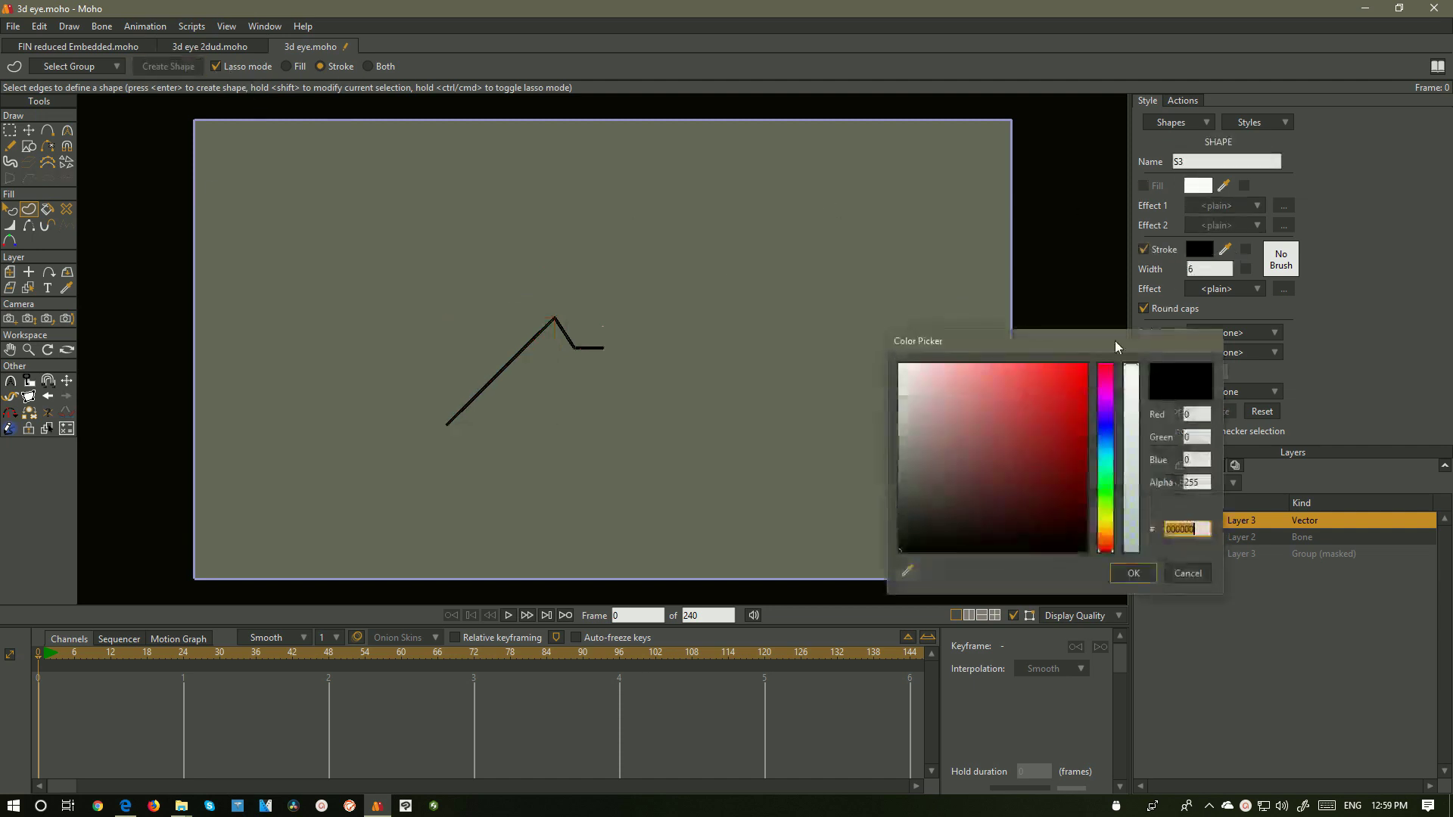
type("FFFFFF")
left_click(1128, 575)
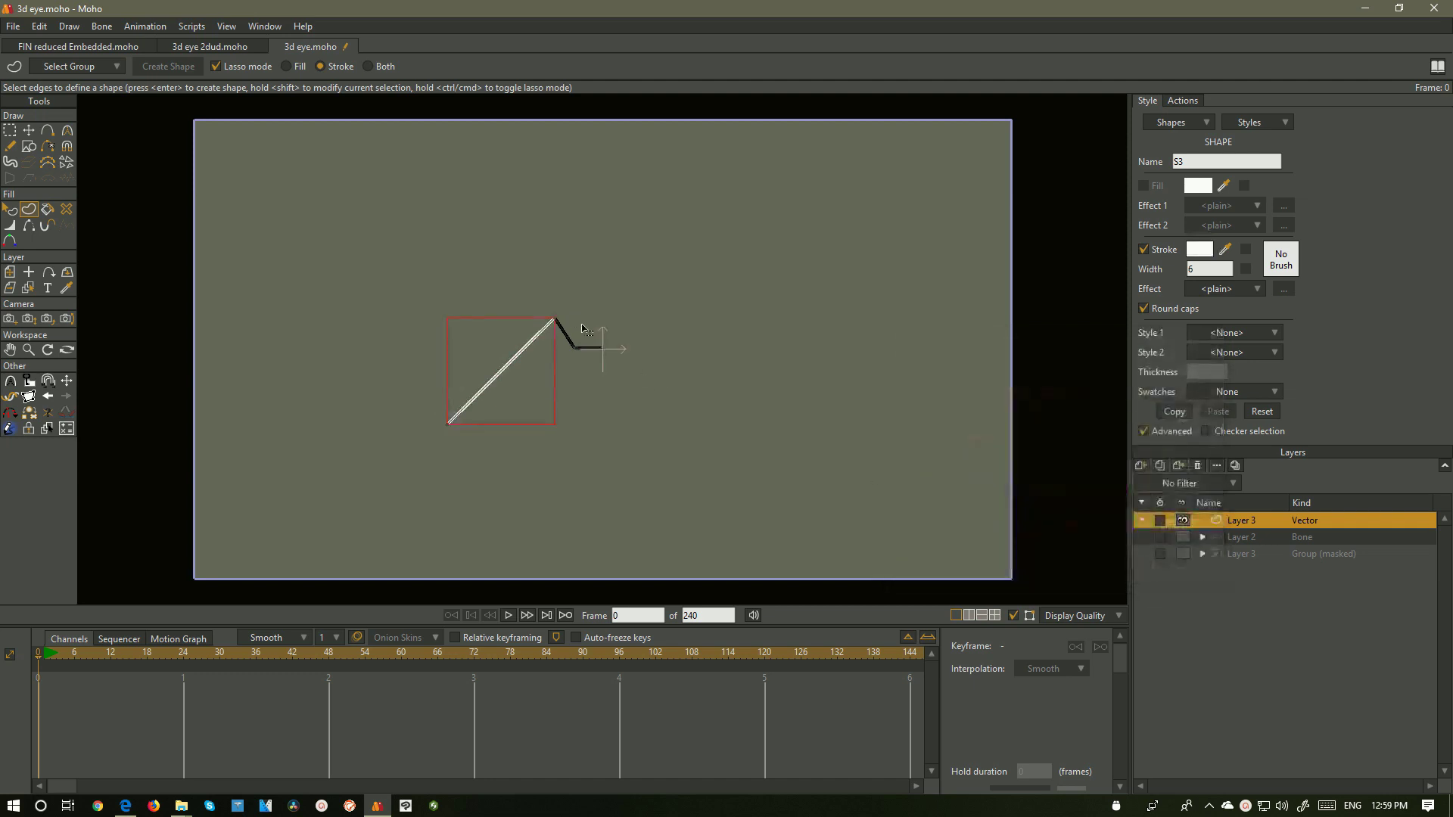
Select the short bent shape S1 and set its stroke to orange BB620B
left_click(507, 226)
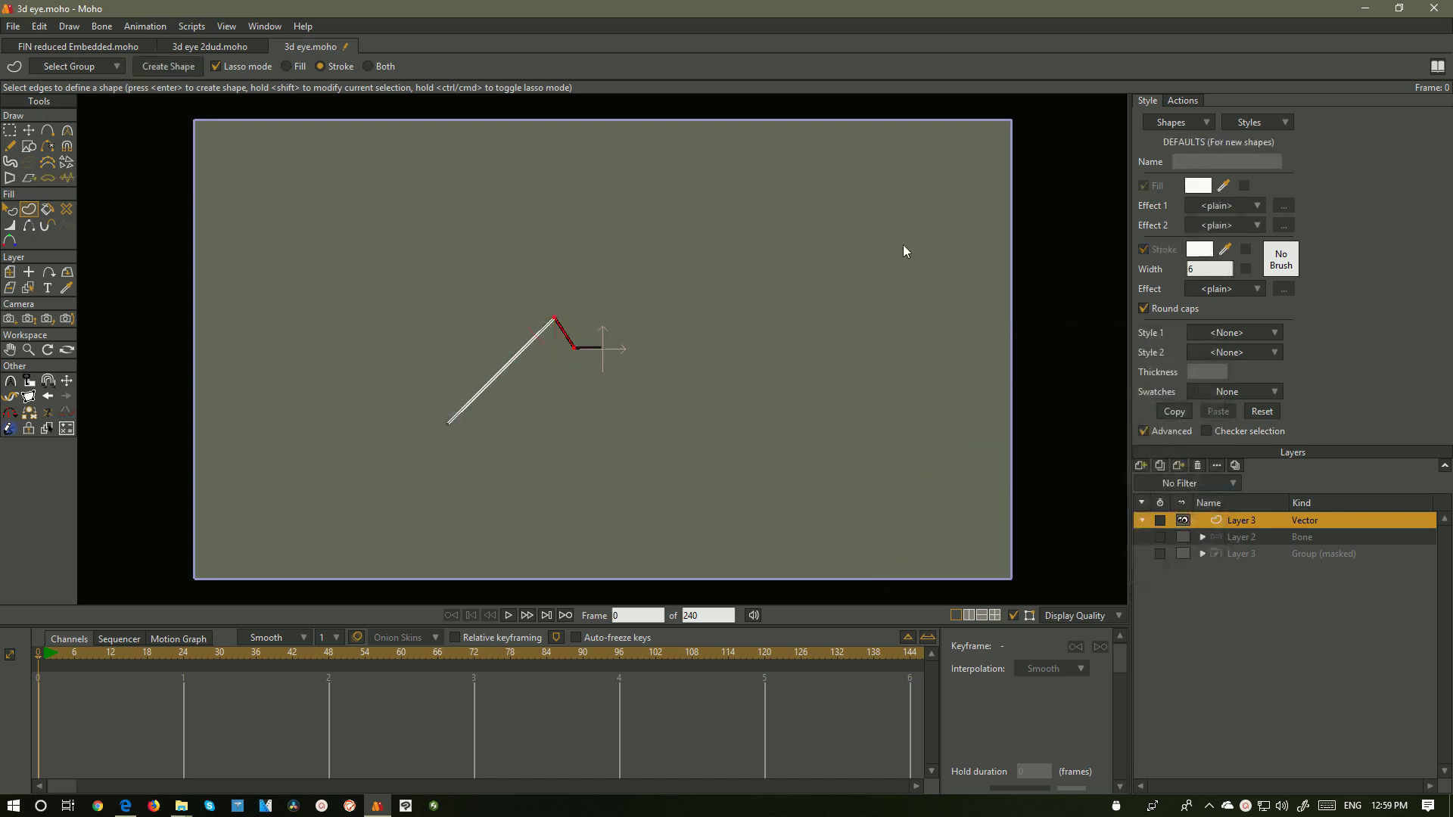
left_click(18, 212)
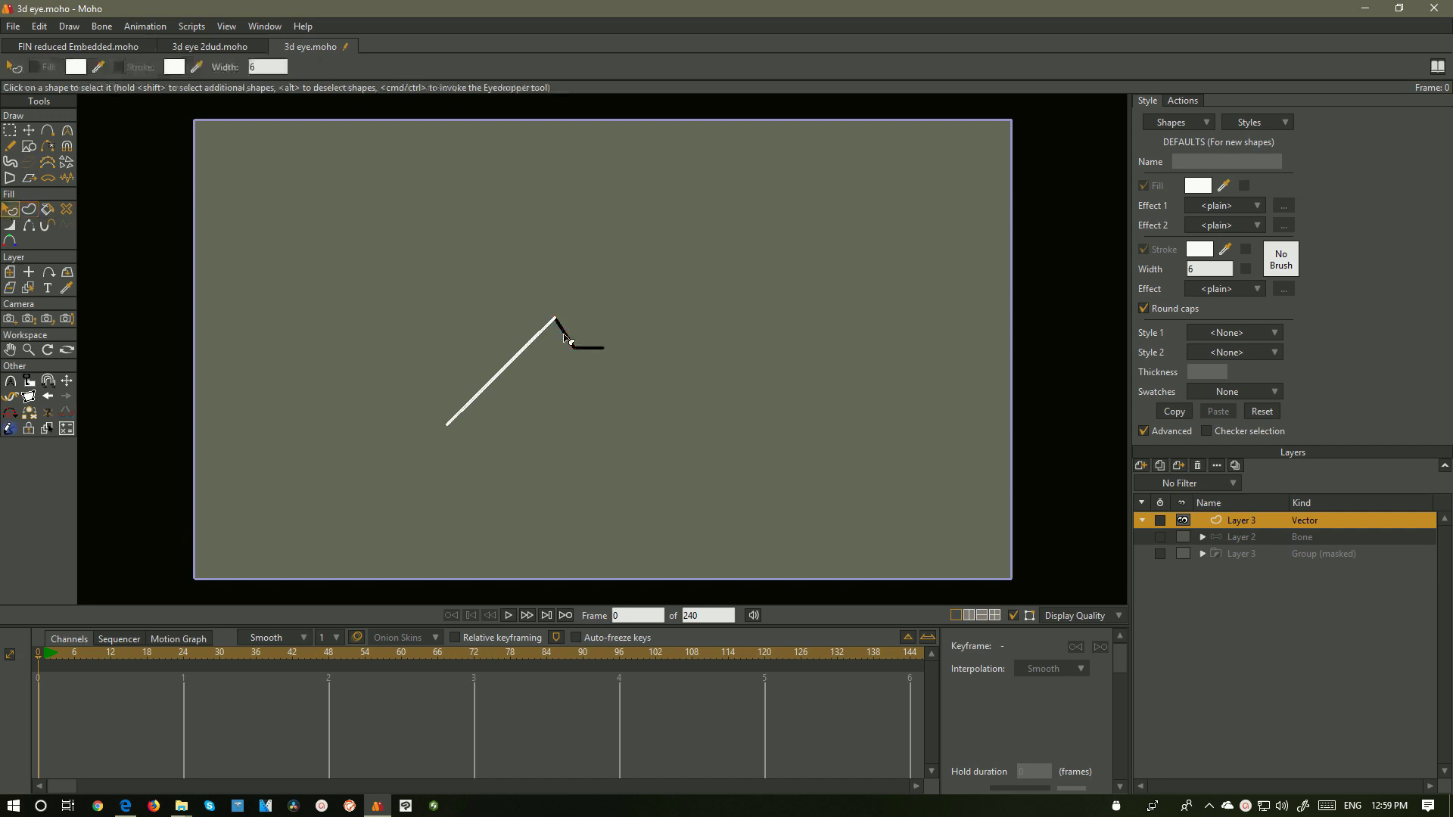
left_click(566, 338)
key("u")
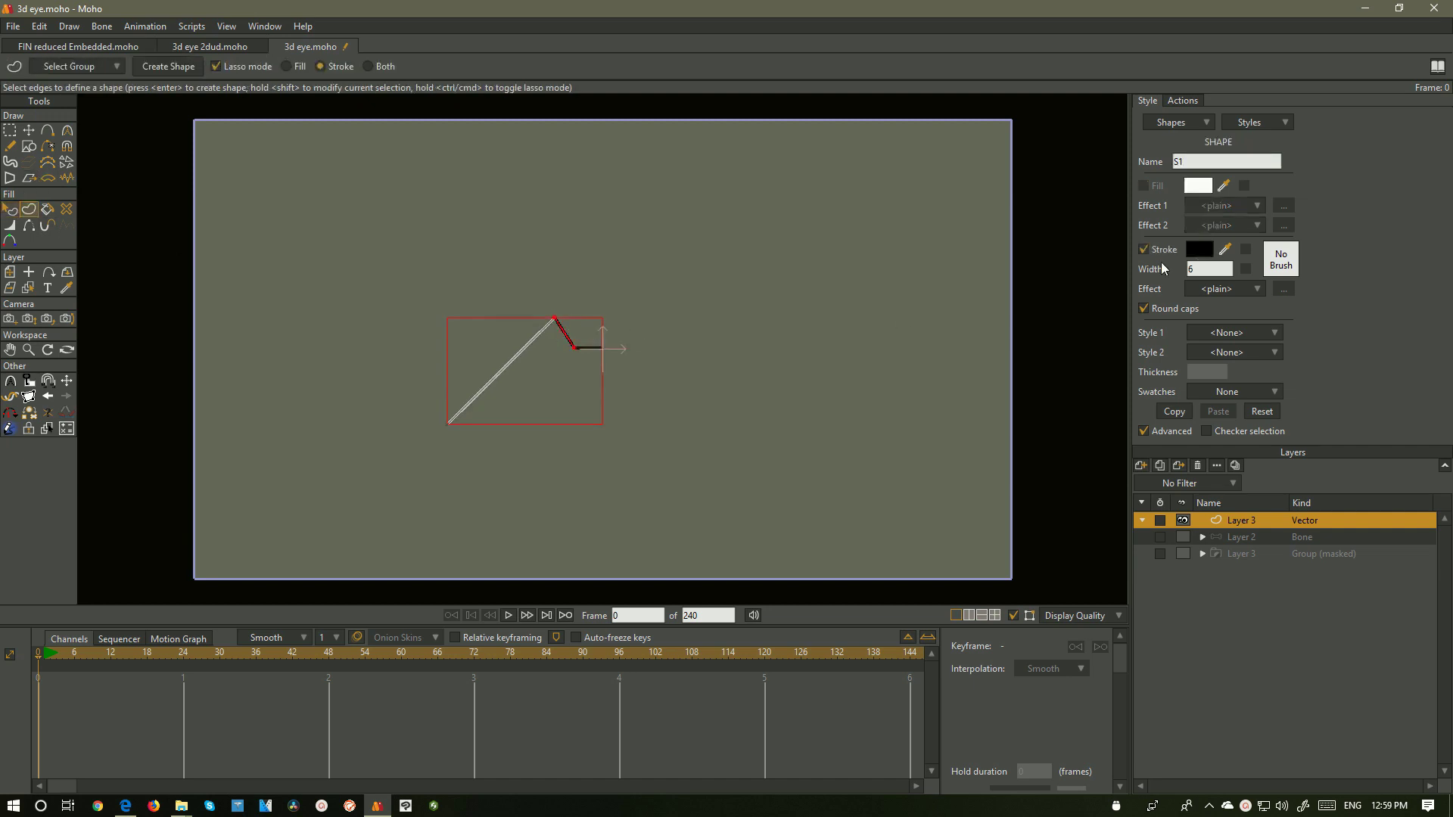
left_click(1199, 249)
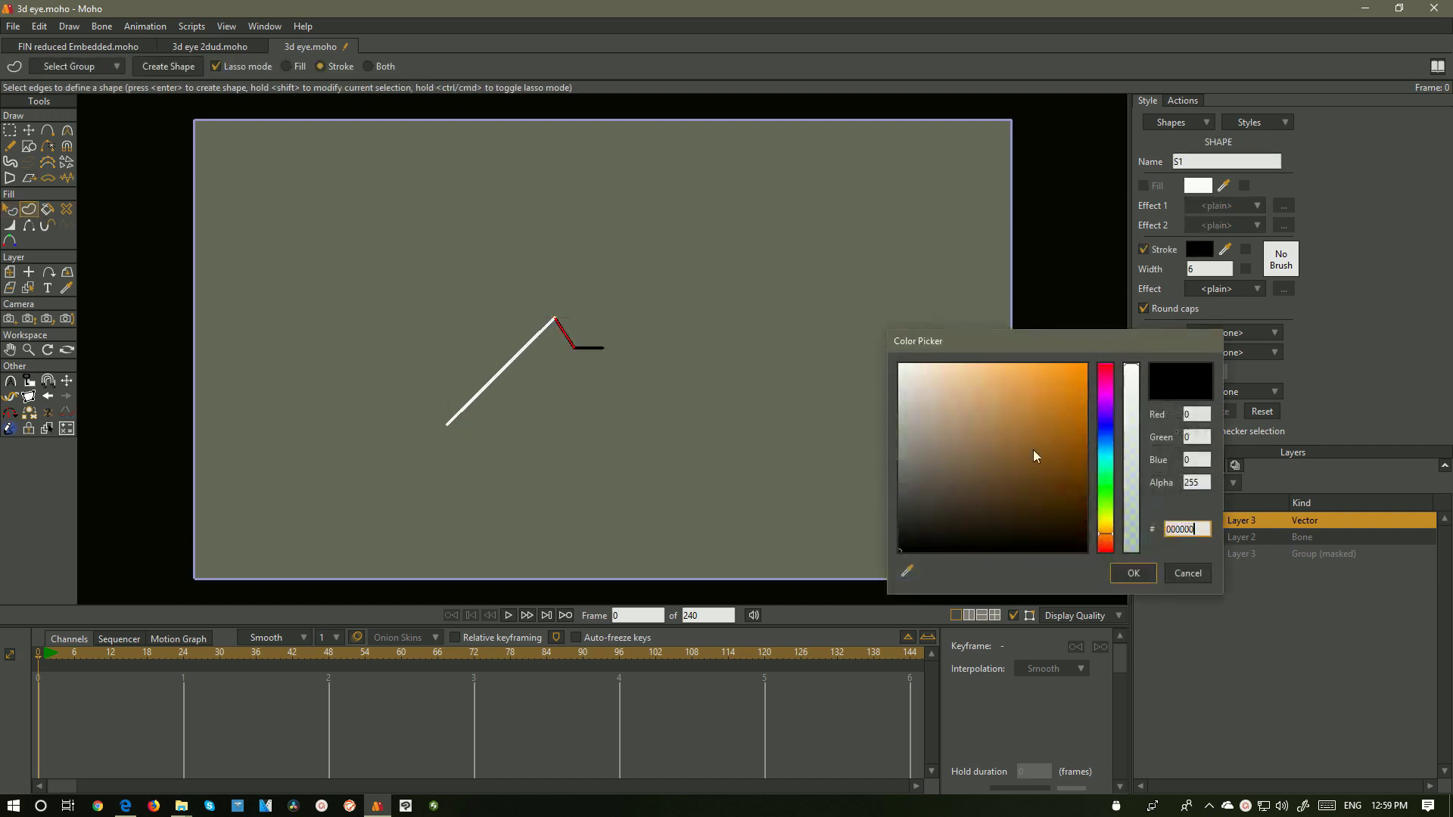
mouse_move(1033, 449)
left_mouse_down()
mouse_move(998, 335)
mouse_move(1028, 493)
mouse_move(1076, 413)
left_mouse_up()
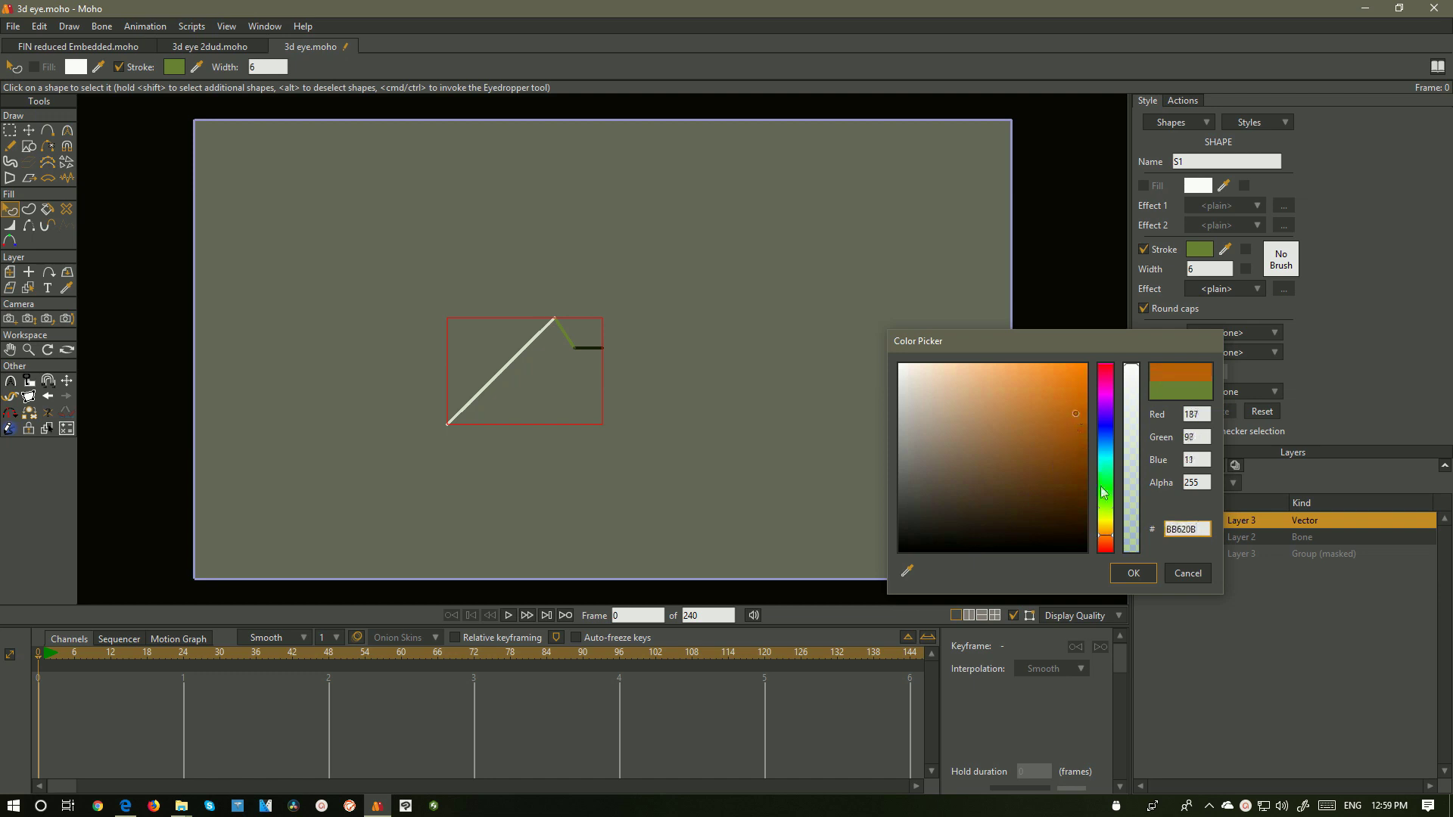
left_click(1133, 573)
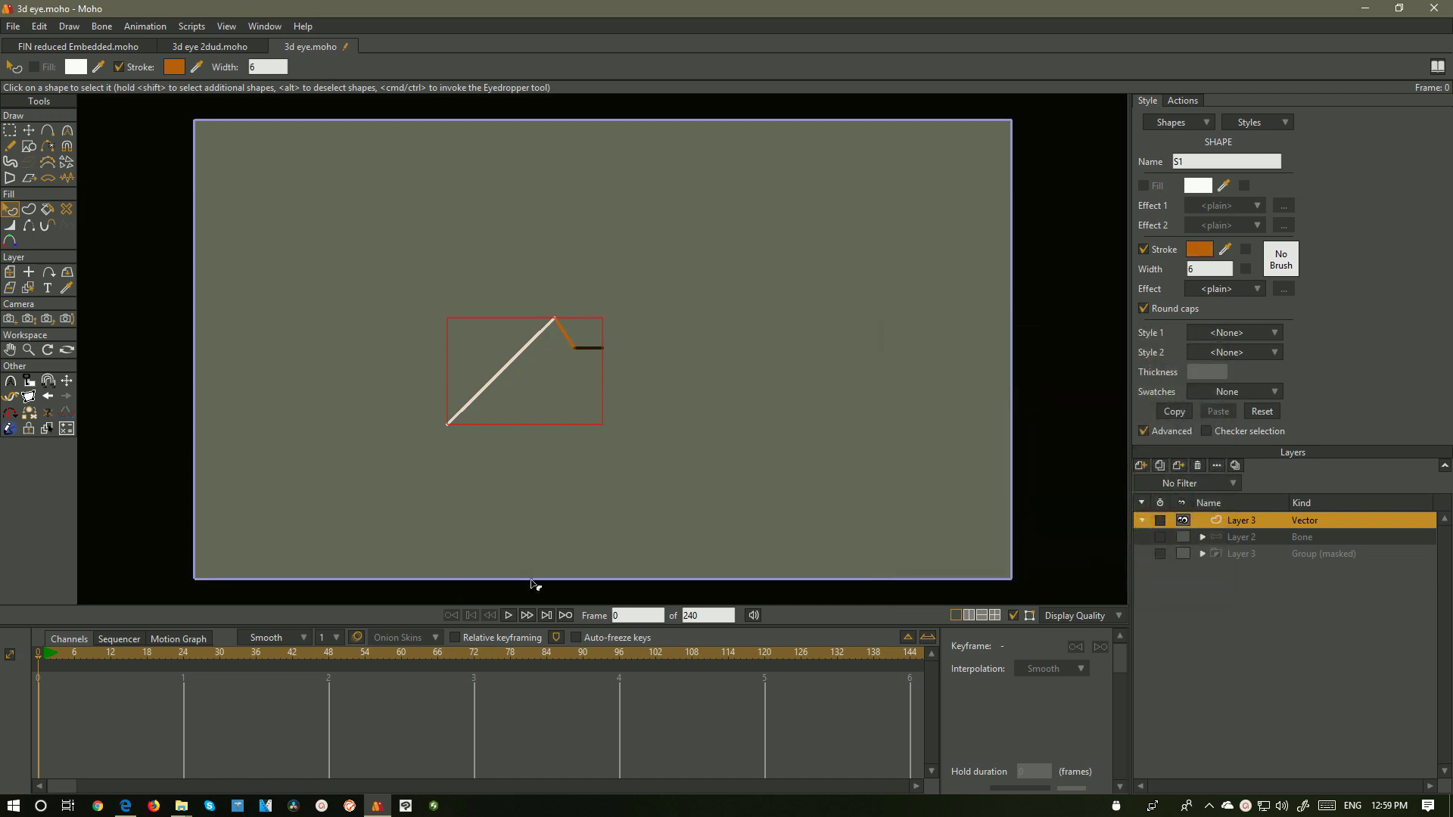
Set Layer 3's 3D conversion to Lathe in its layer settings, then orbit to inspect the cone
double_click(1282, 525)
left_click(819, 190)
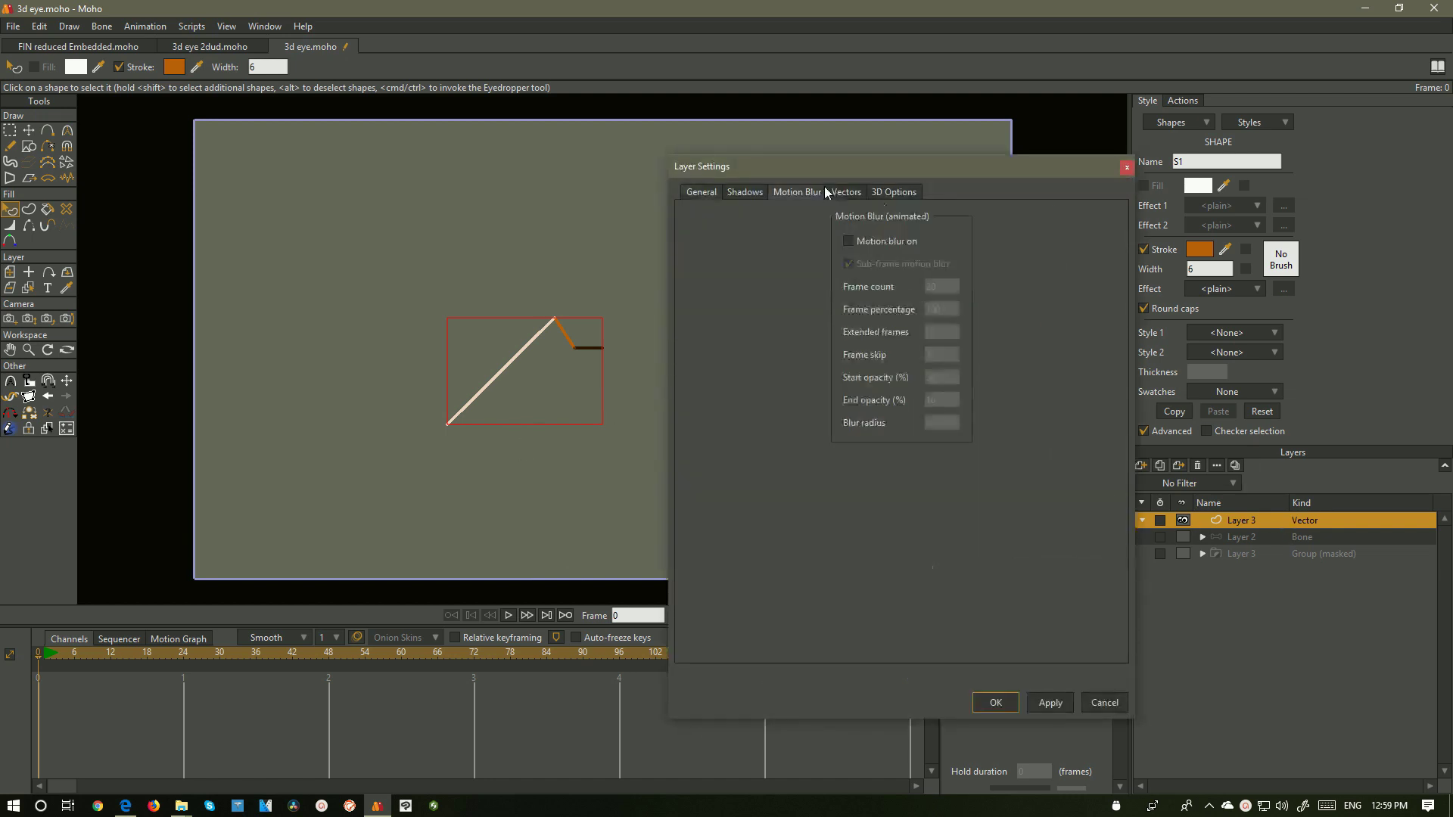
left_click(846, 191)
left_click(894, 193)
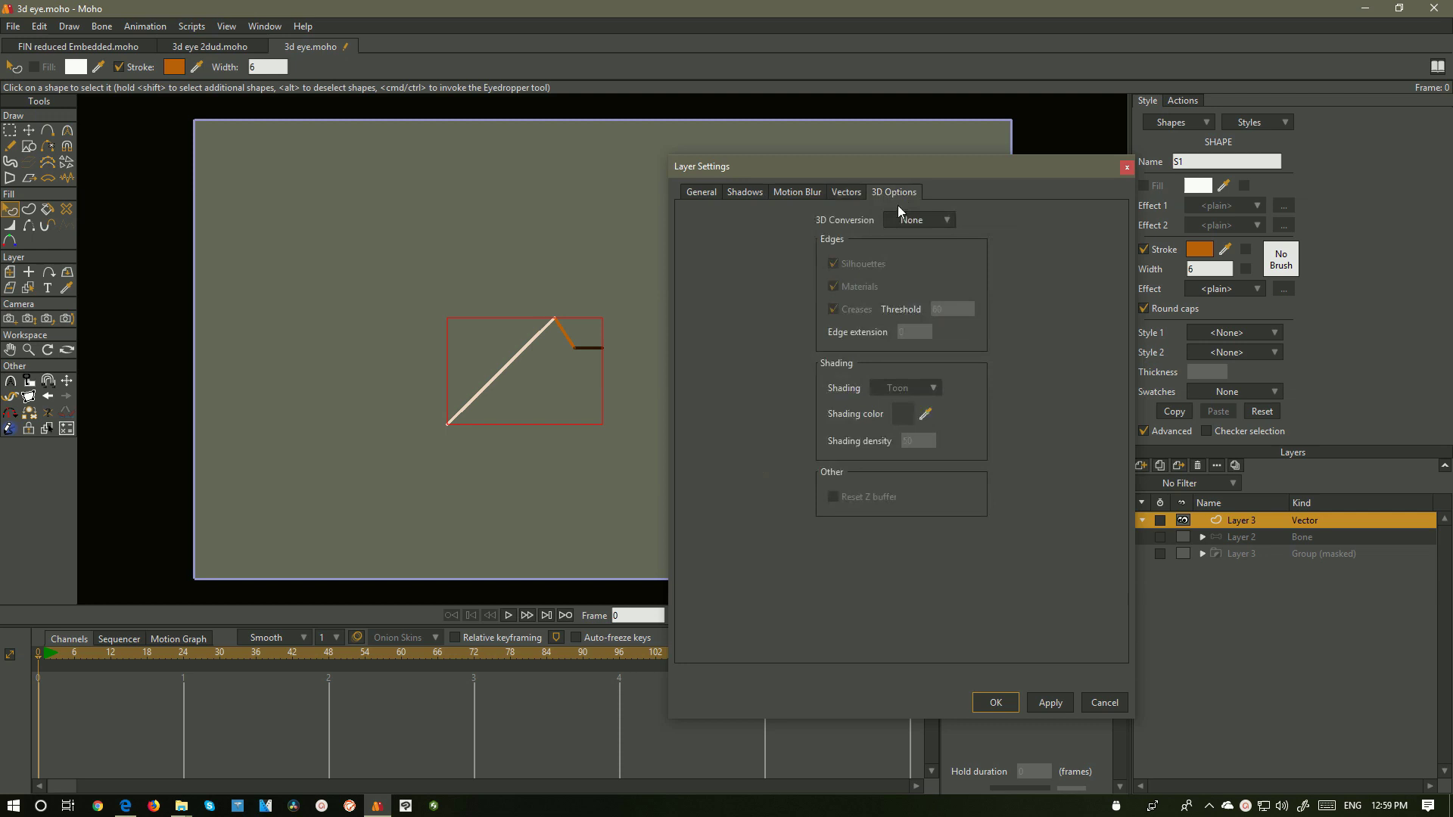
left_click(919, 221)
left_click(946, 263)
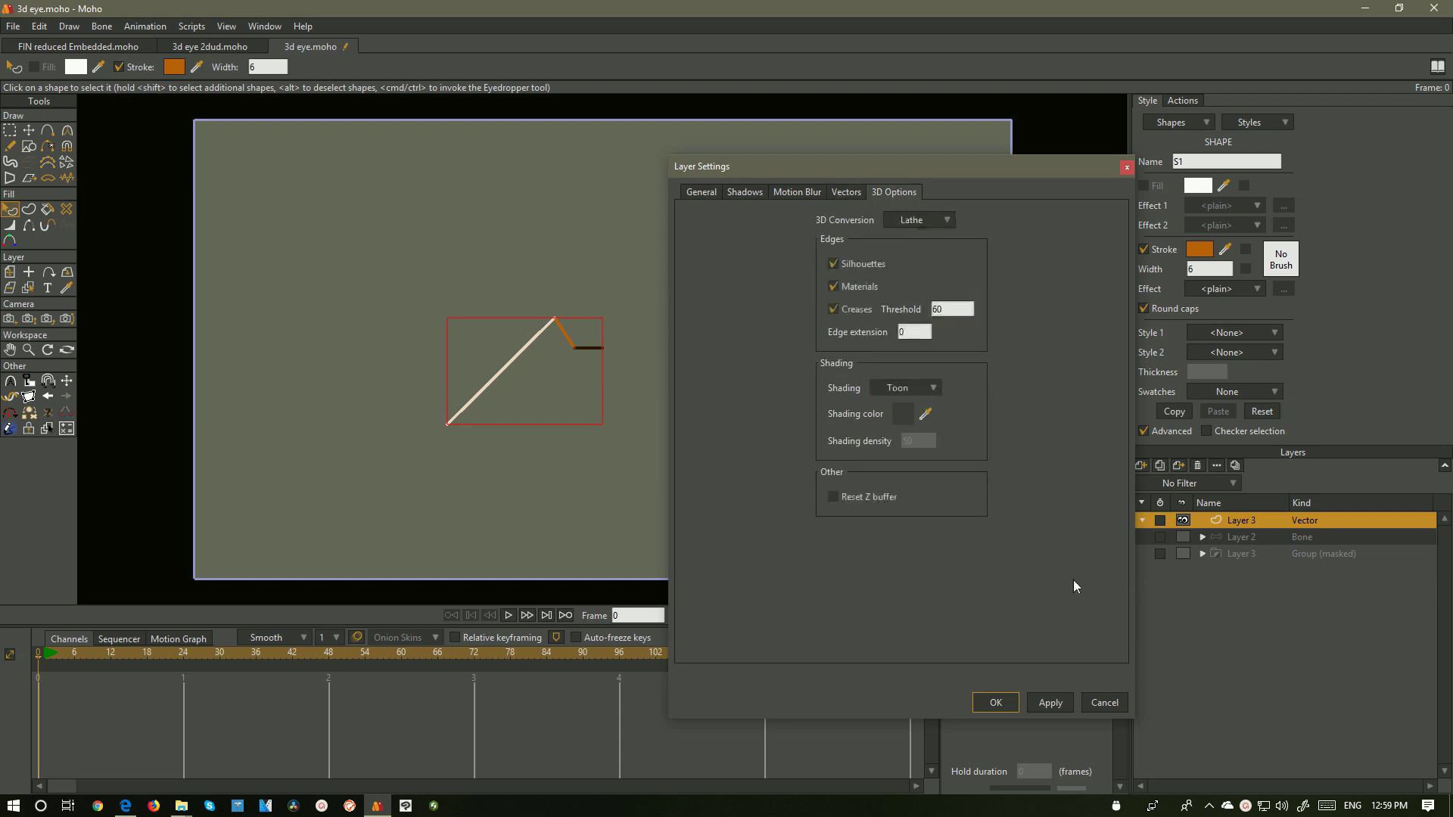
left_click(1048, 701)
left_click(993, 698)
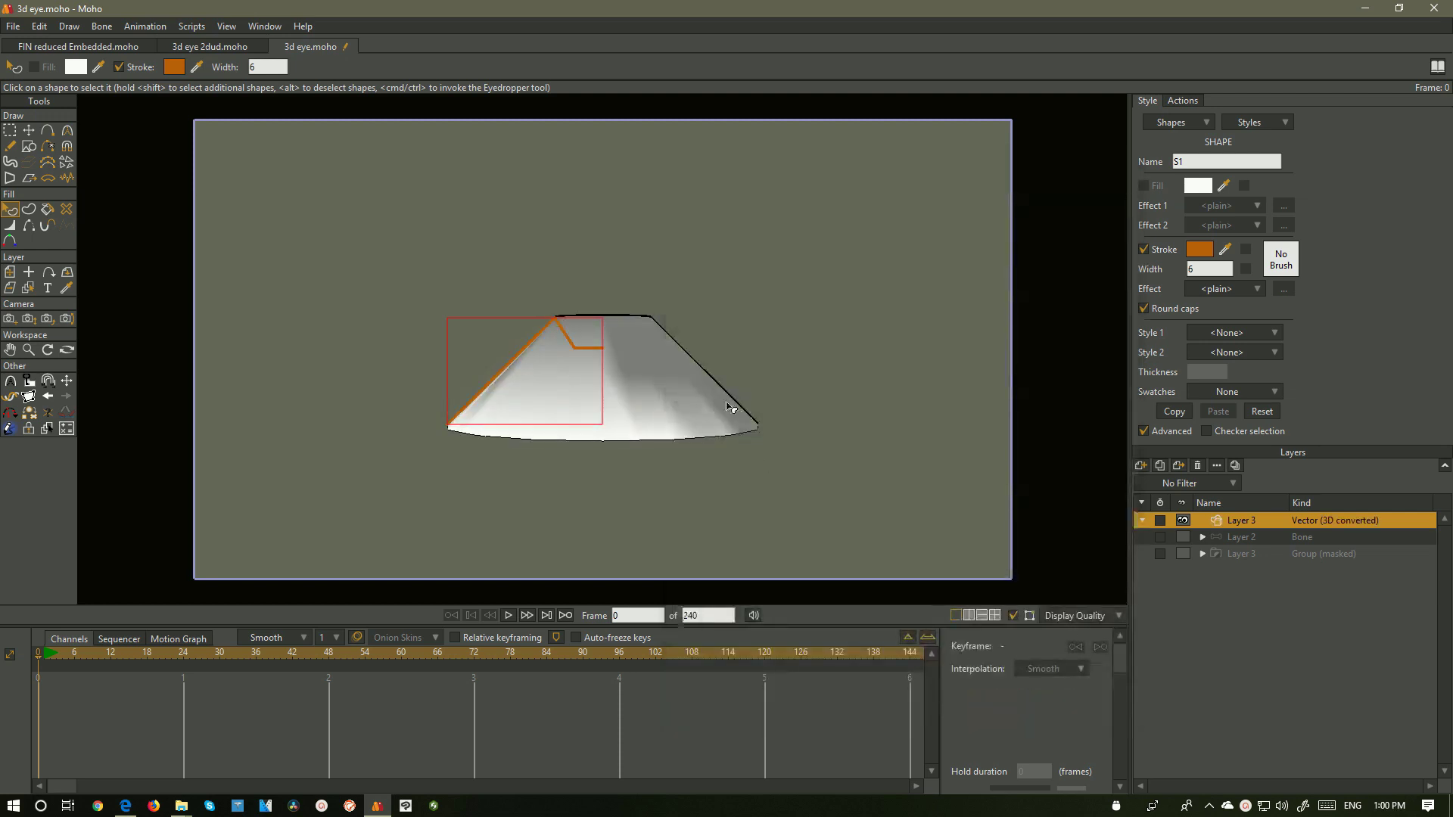
left_click_drag(755, 381, 483, 207)
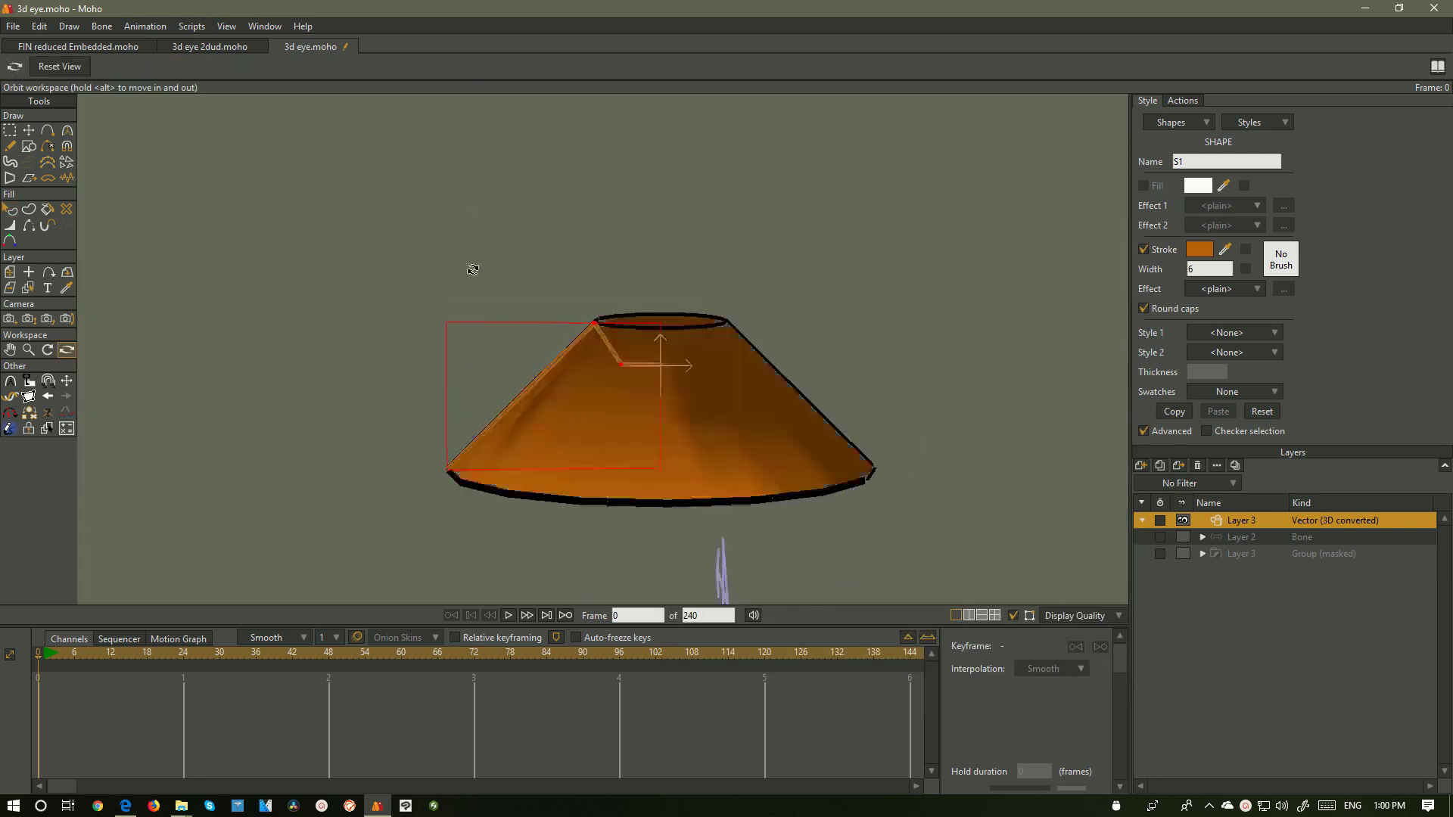
left_click_drag(616, 411, 558, 360)
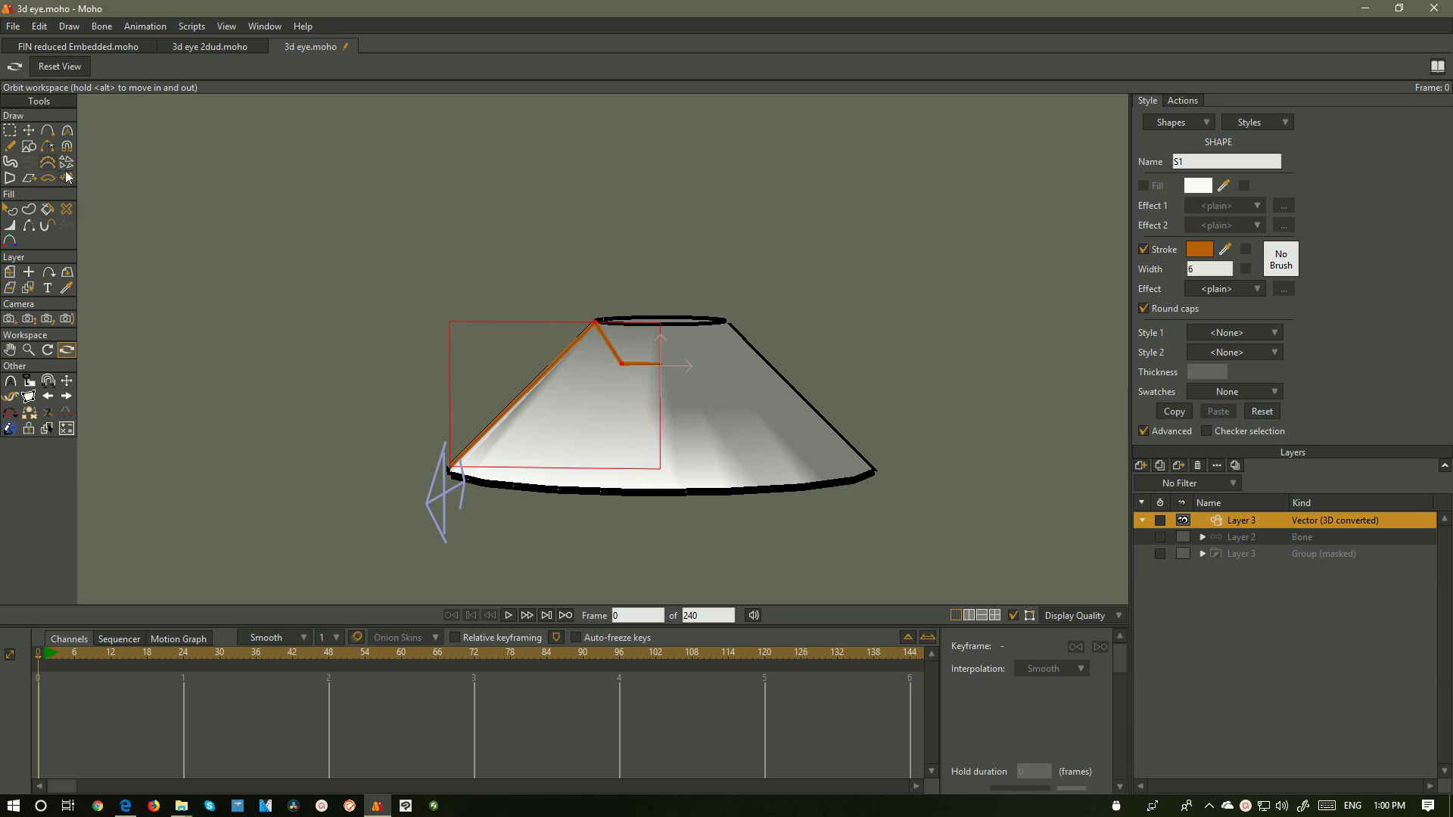
Reset the view and increase the curvature of the profile's corner points until the cone becomes a dome
left_click(50, 67)
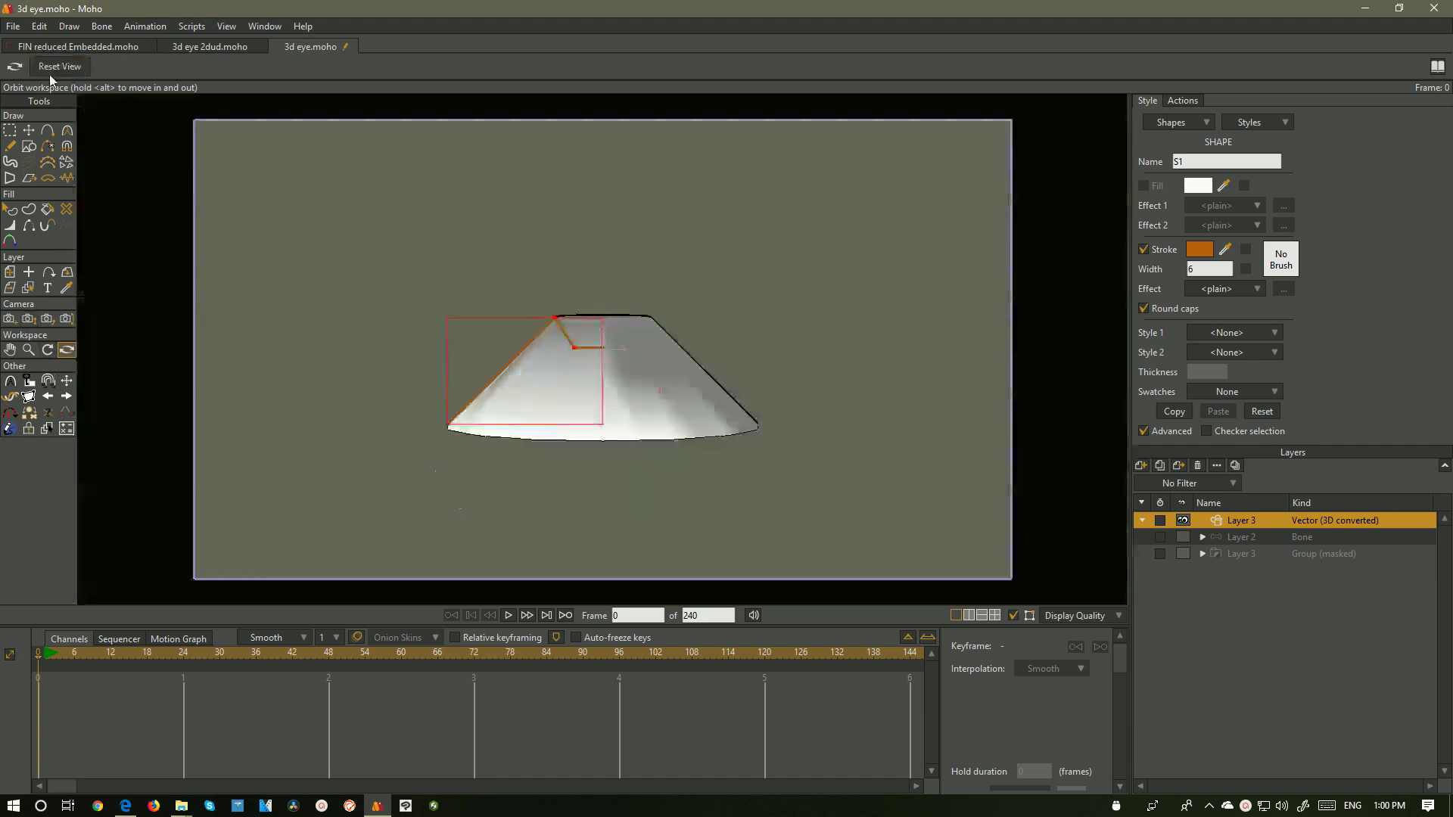
left_click(66, 130)
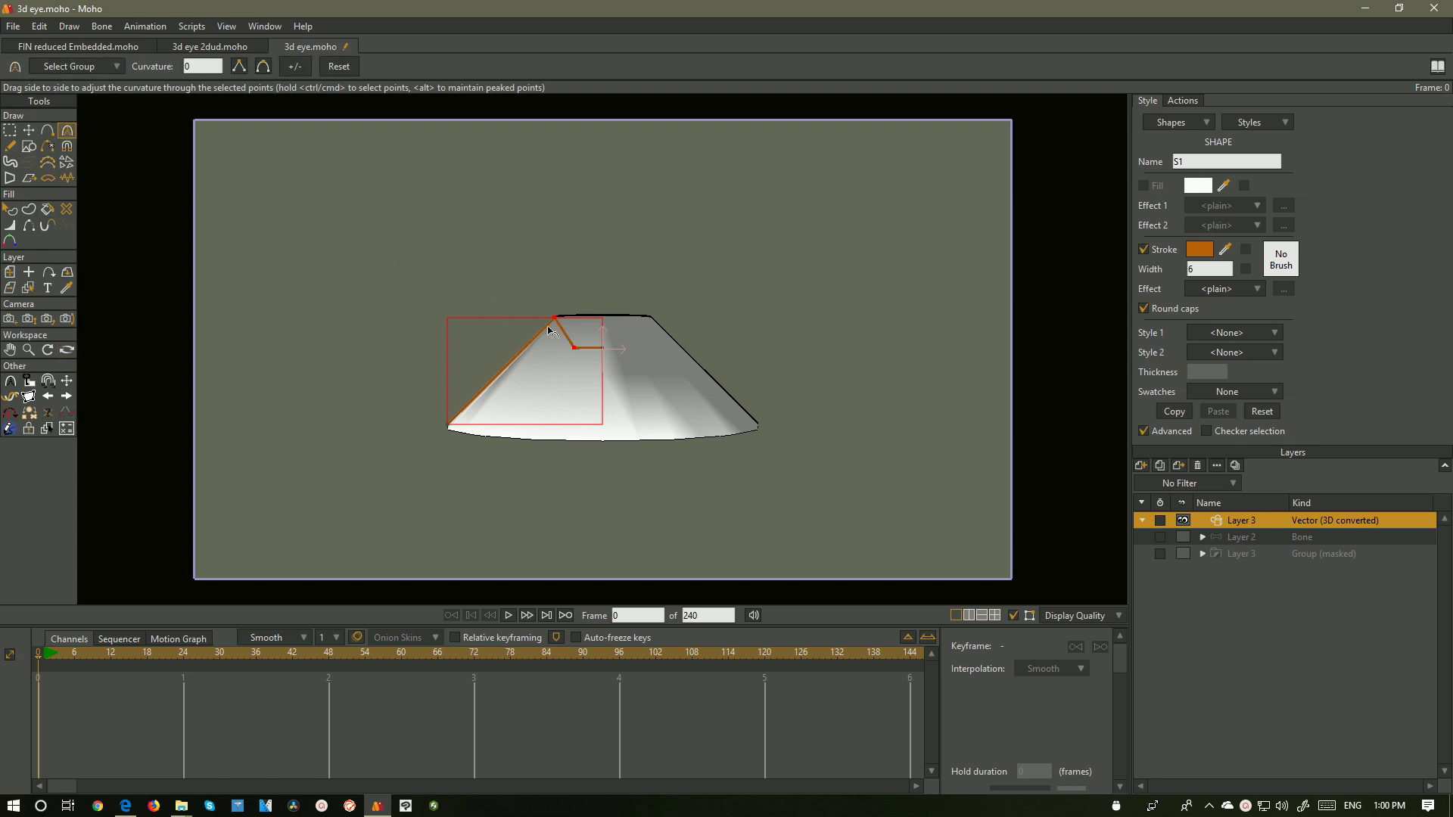
left_click(7, 130)
left_click(493, 319)
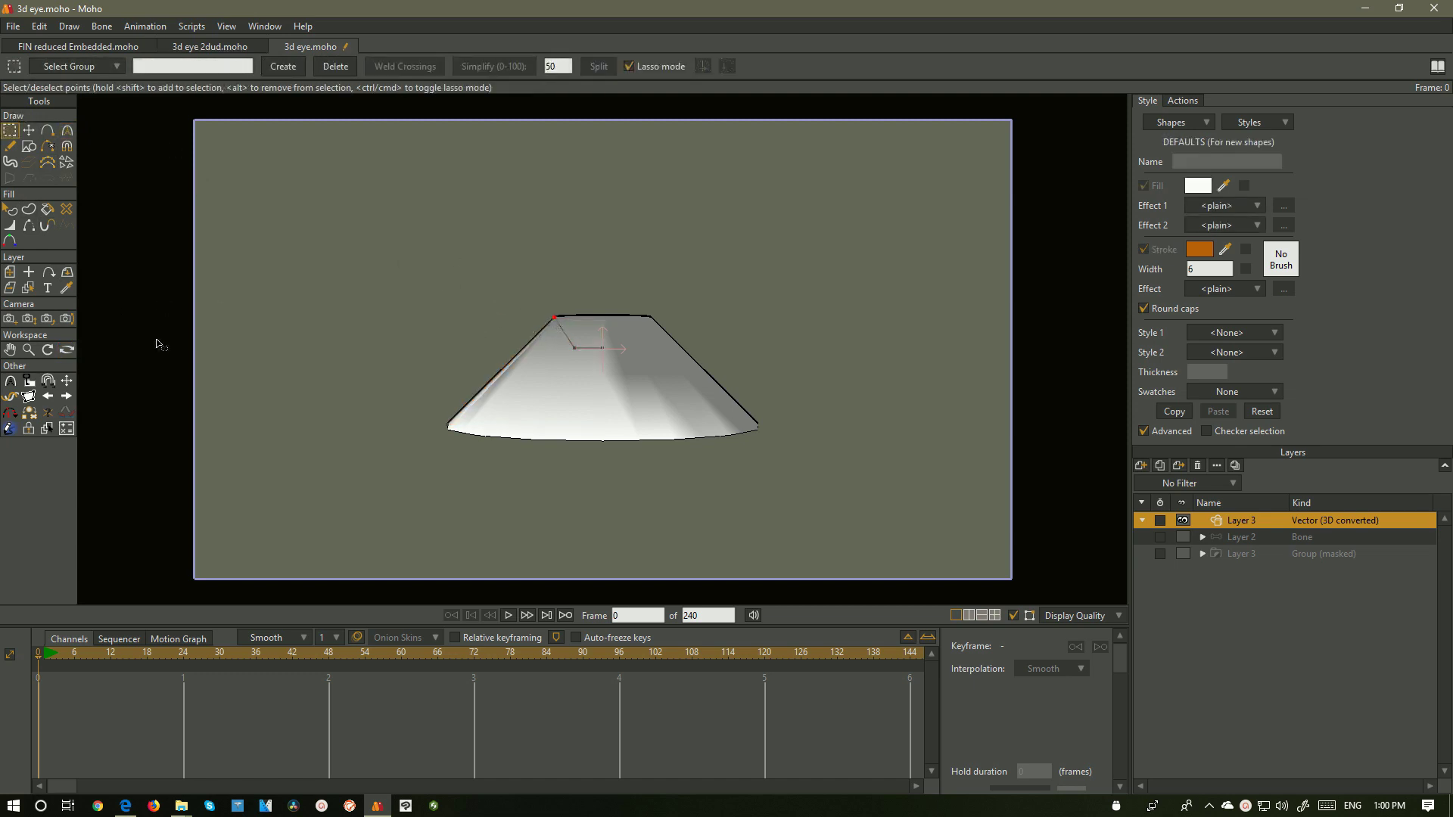
left_click(67, 130)
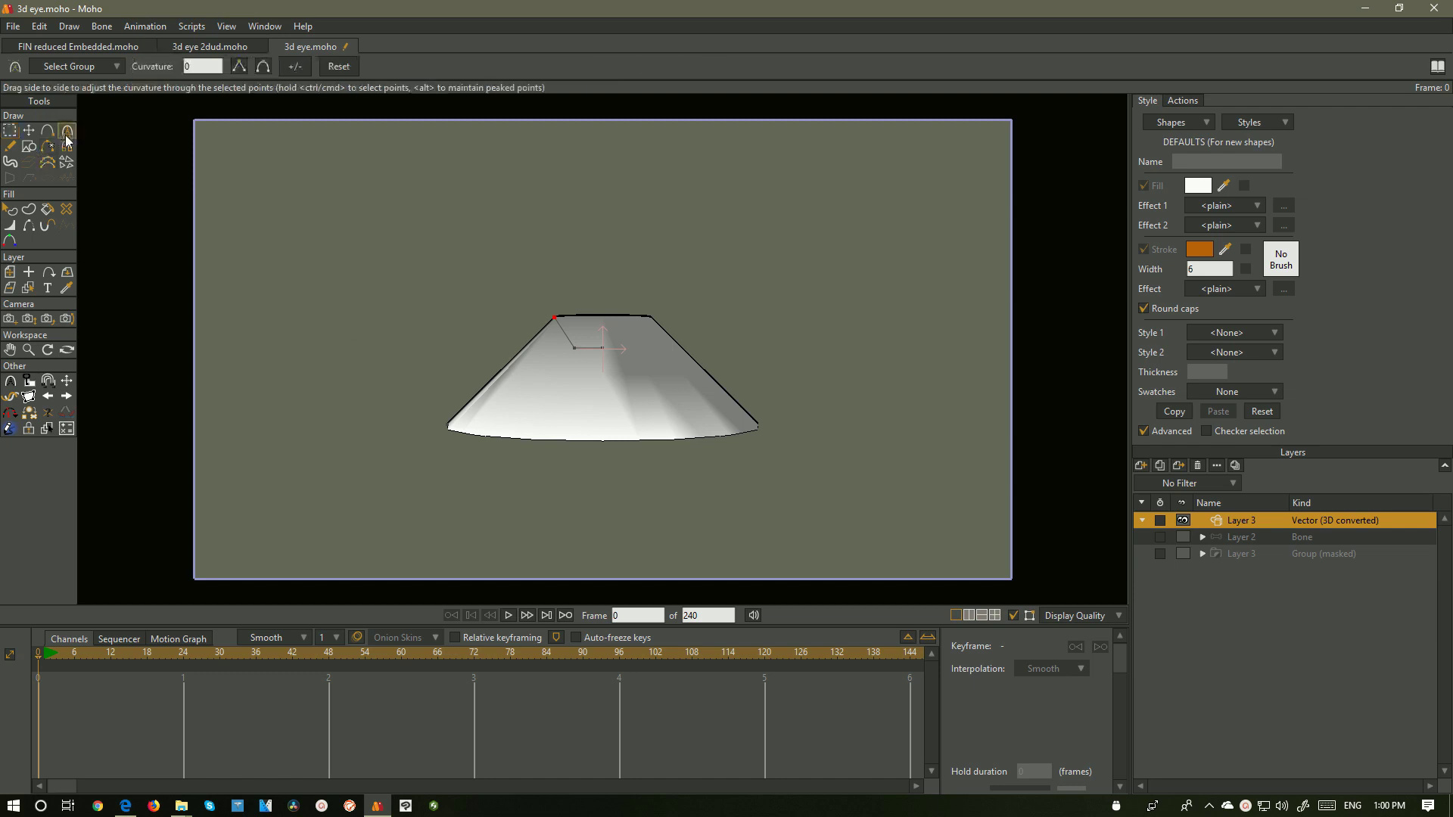
left_click_drag(550, 320, 363, 321)
left_click(556, 320, "ctrl")
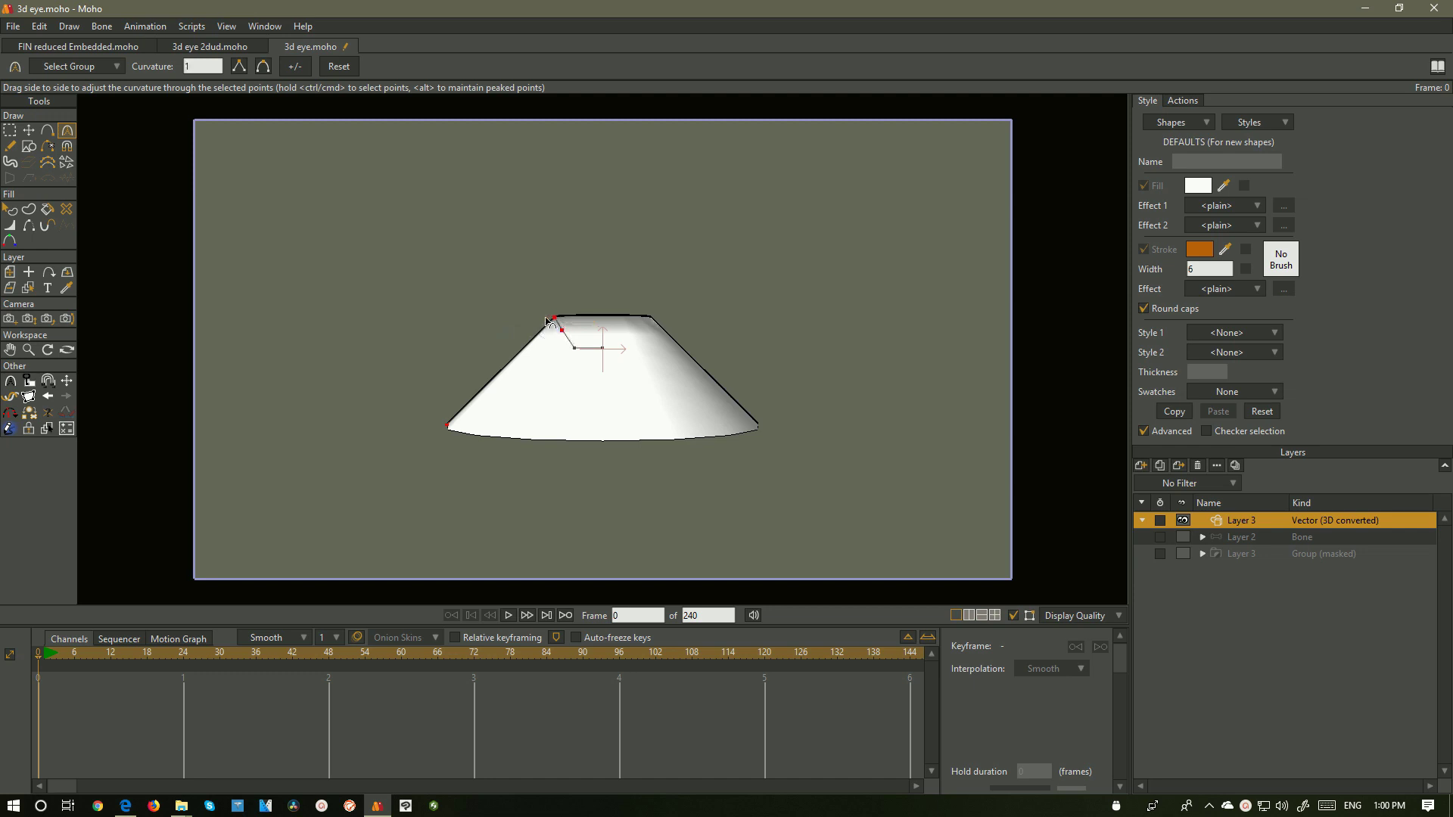
left_click_drag(547, 322, 467, 339)
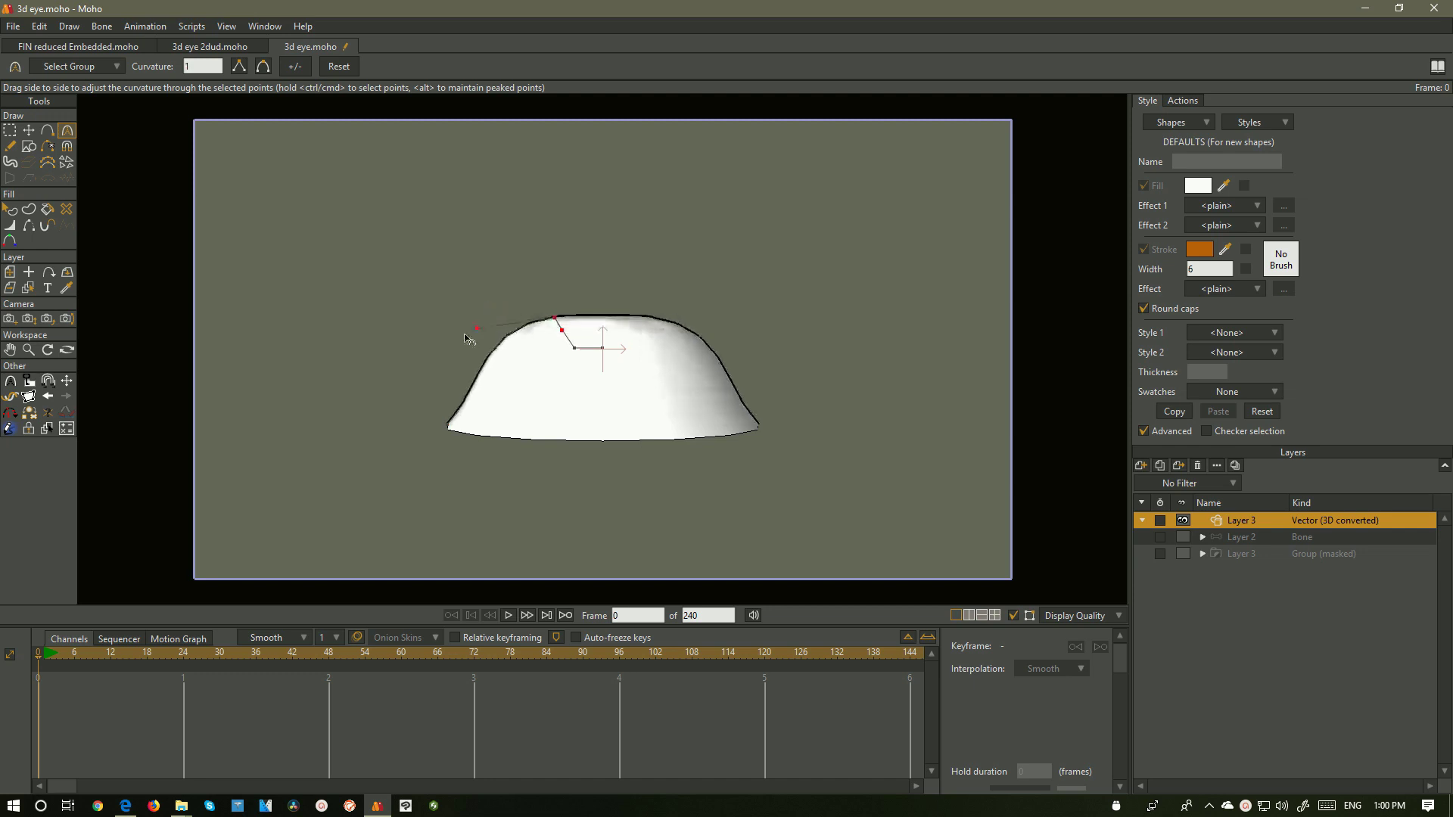
left_click_drag(451, 424, 454, 379)
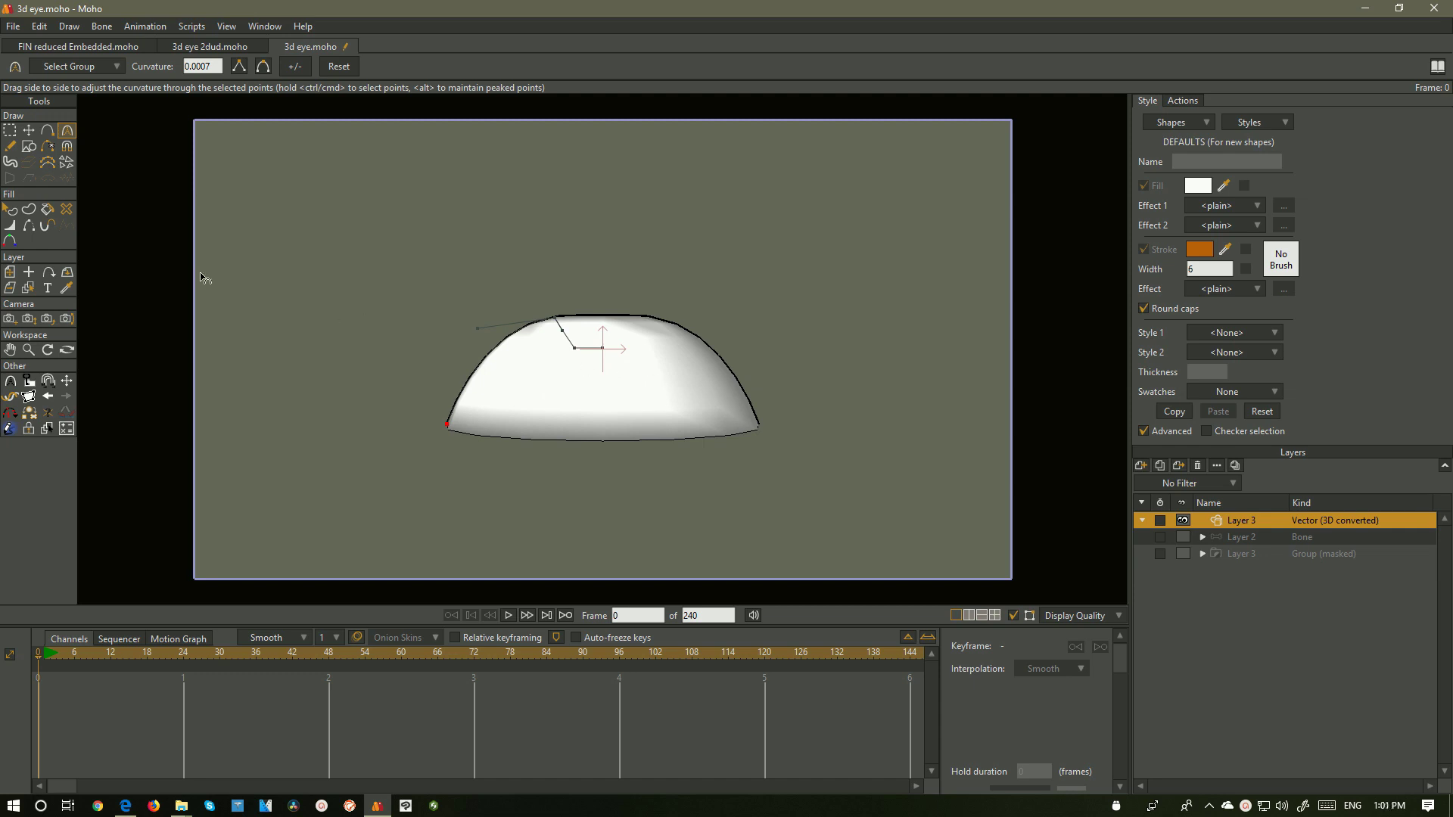
Duplicate the dome layer twice into Layer 4 and Layer 5, then select Layer 3 and expand the bone group
left_click(9, 209)
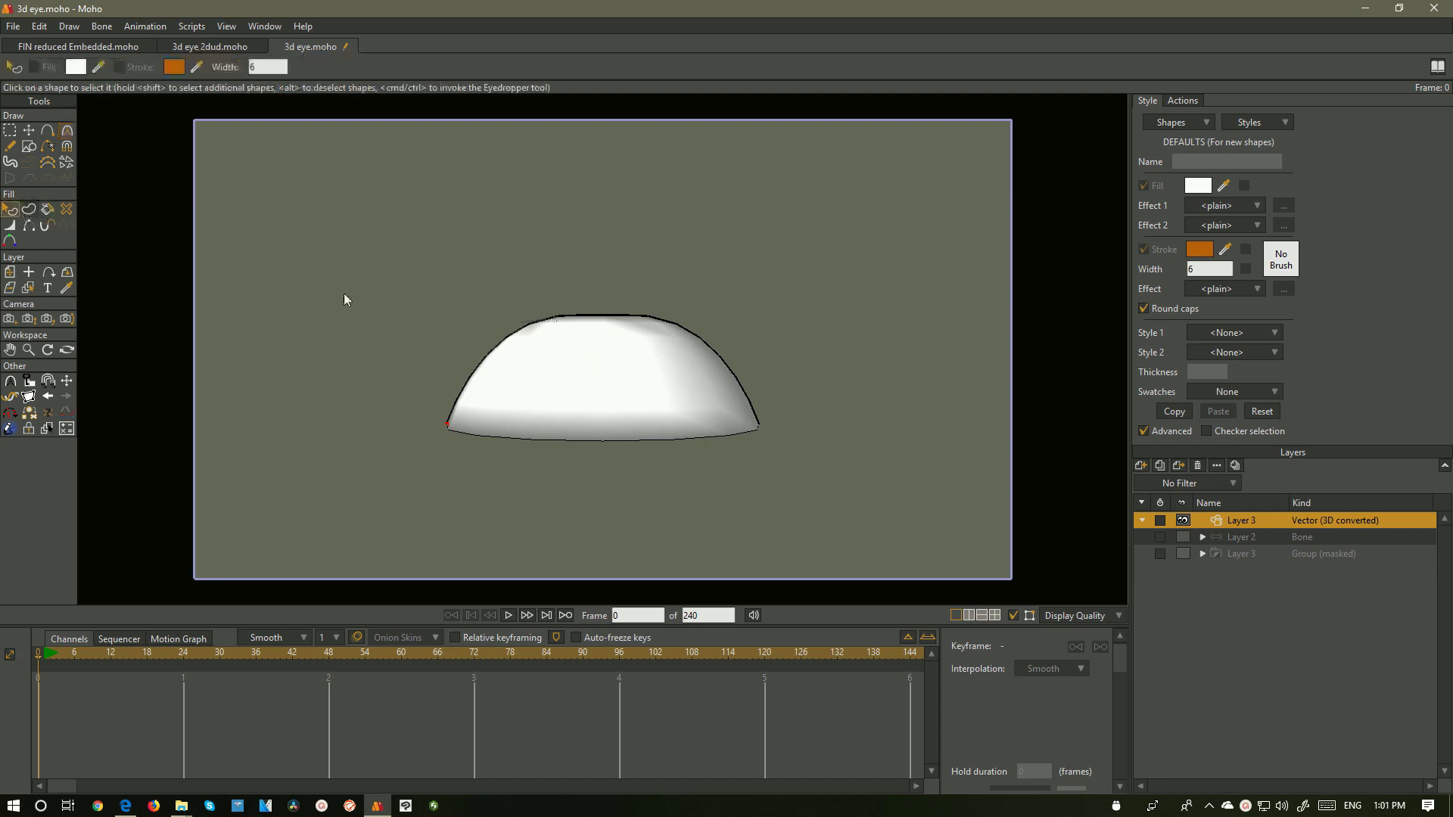
right_click(1247, 521)
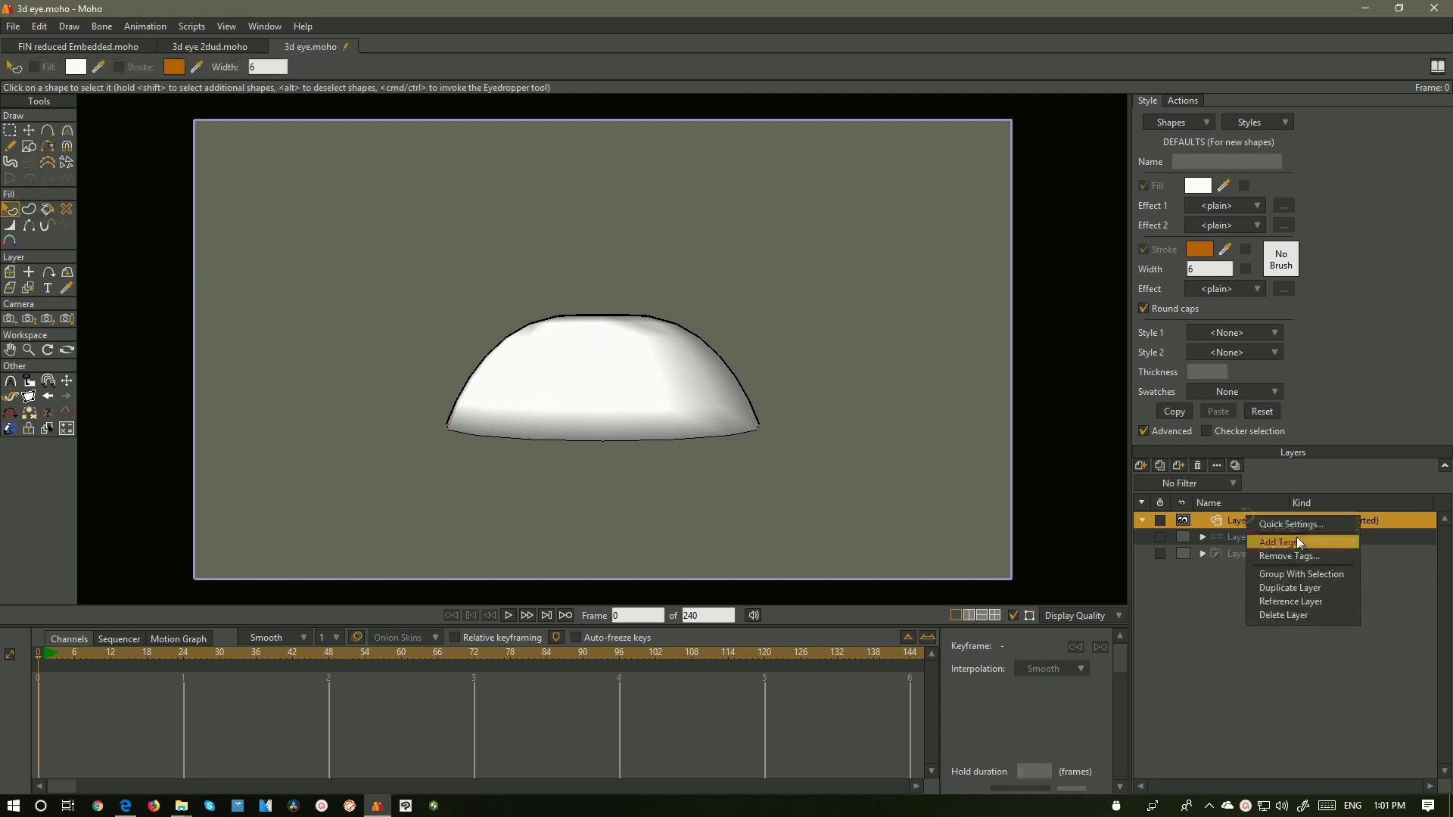
left_click(1304, 588)
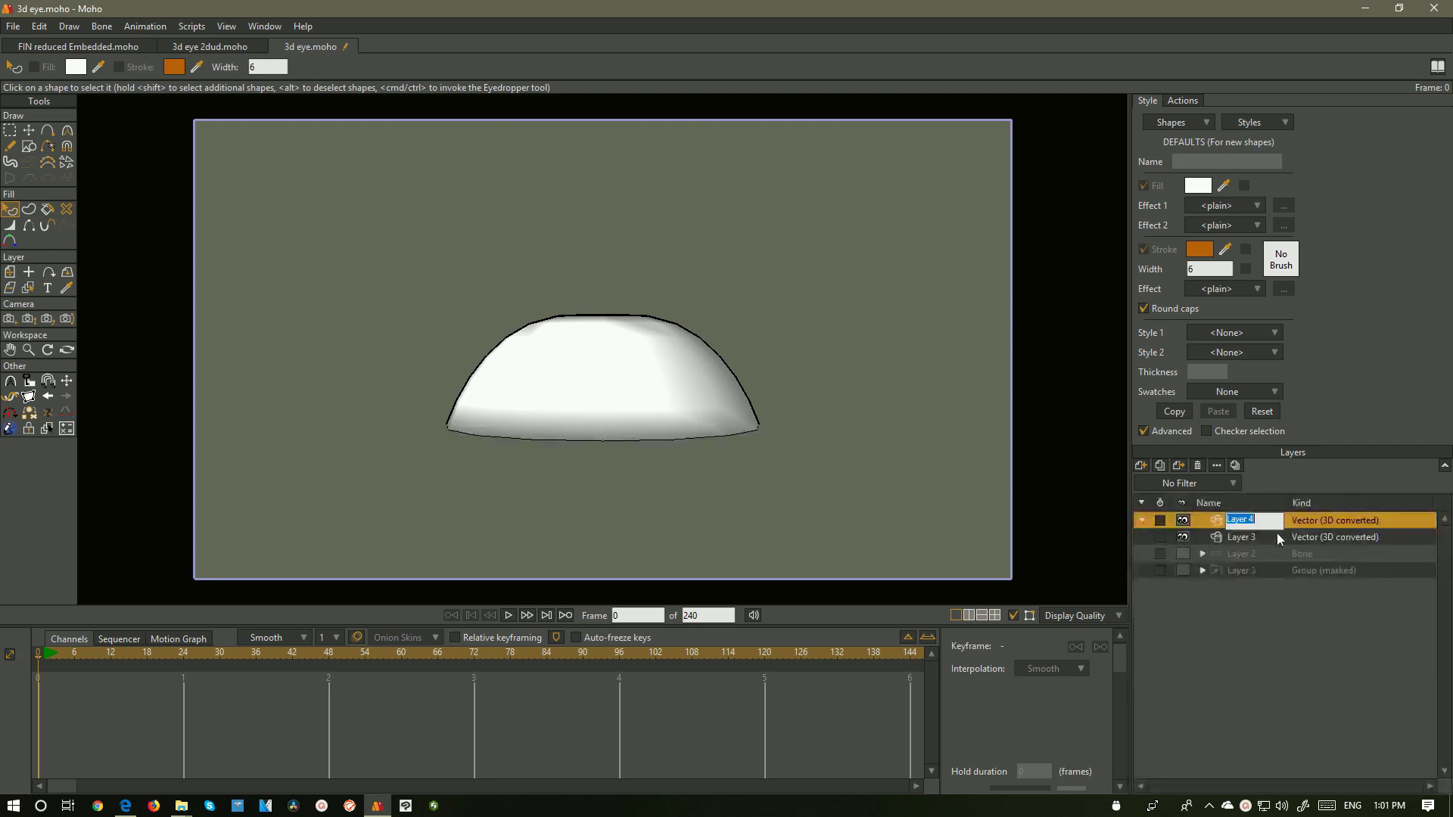
key("Return")
right_click(1300, 523)
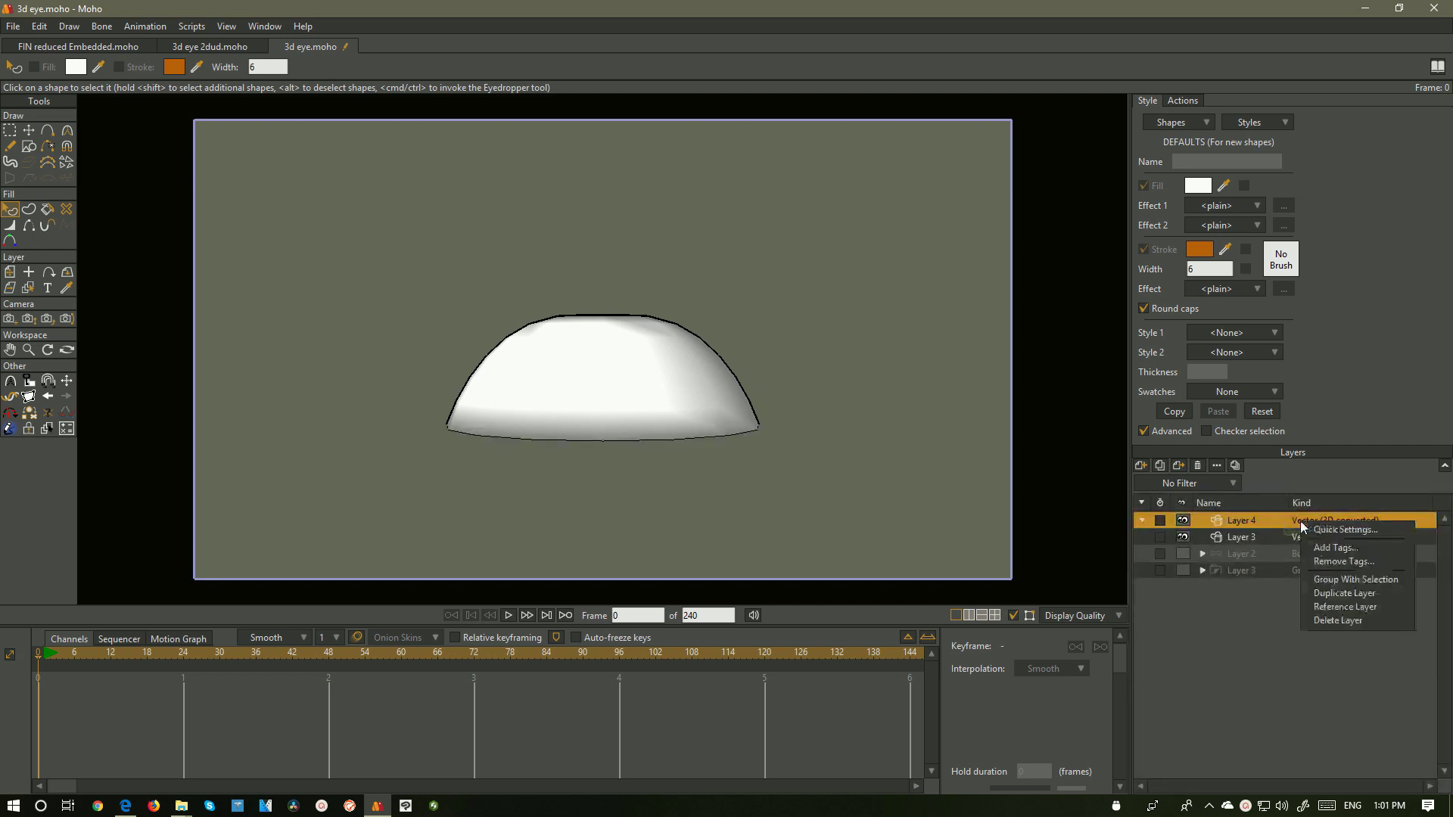
left_click(1309, 588)
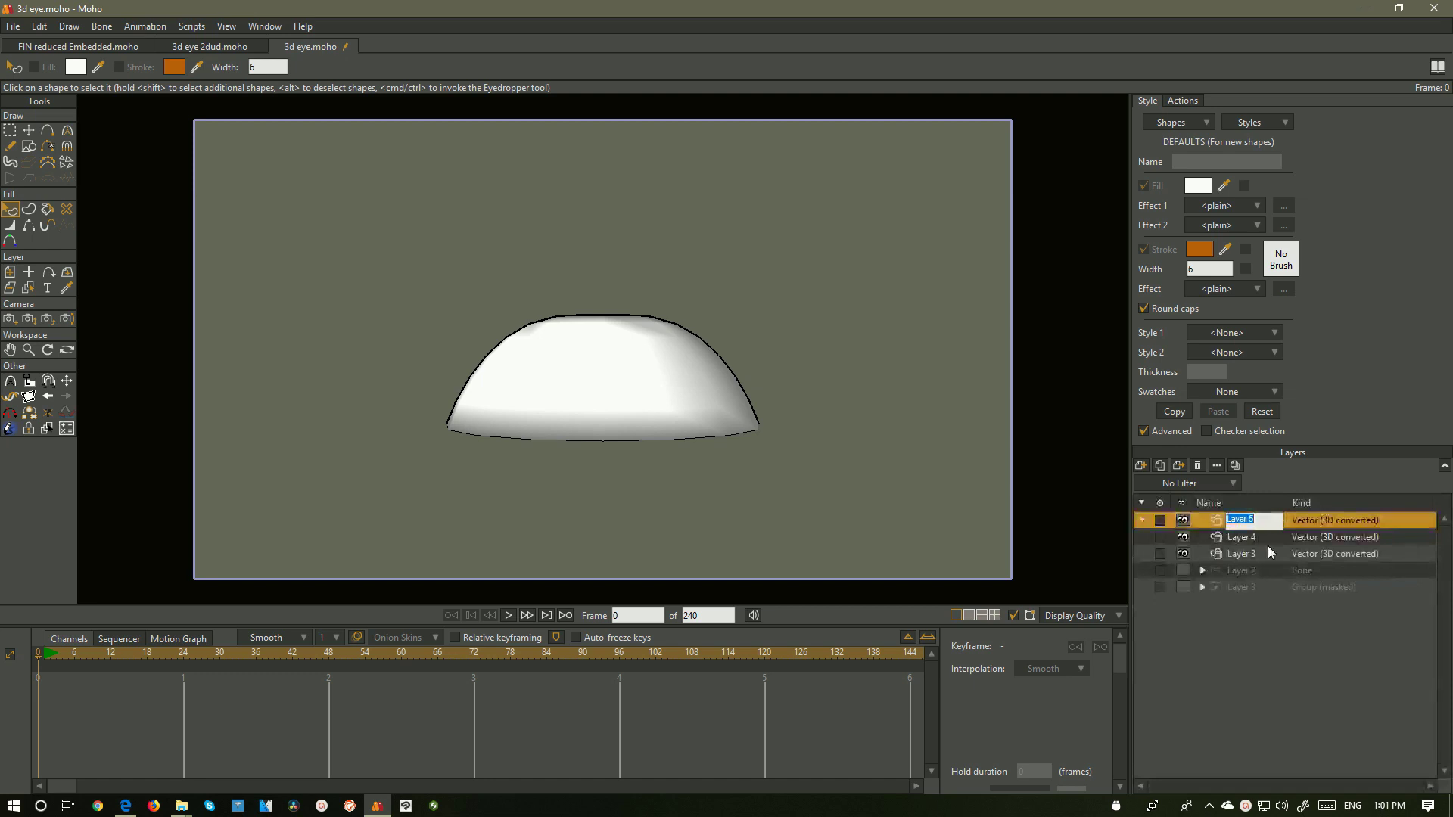
left_click(1269, 550)
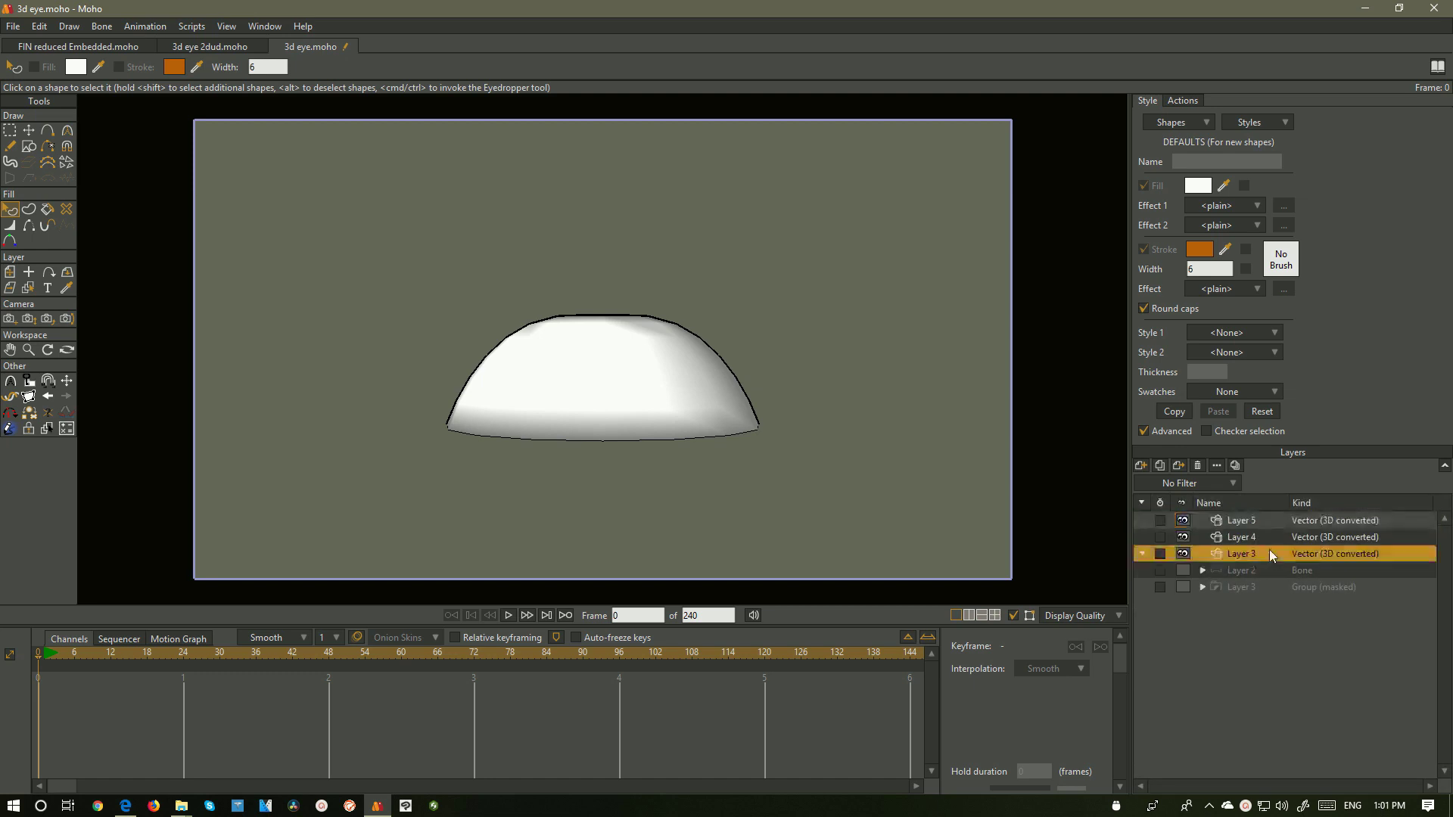
left_click(1204, 570)
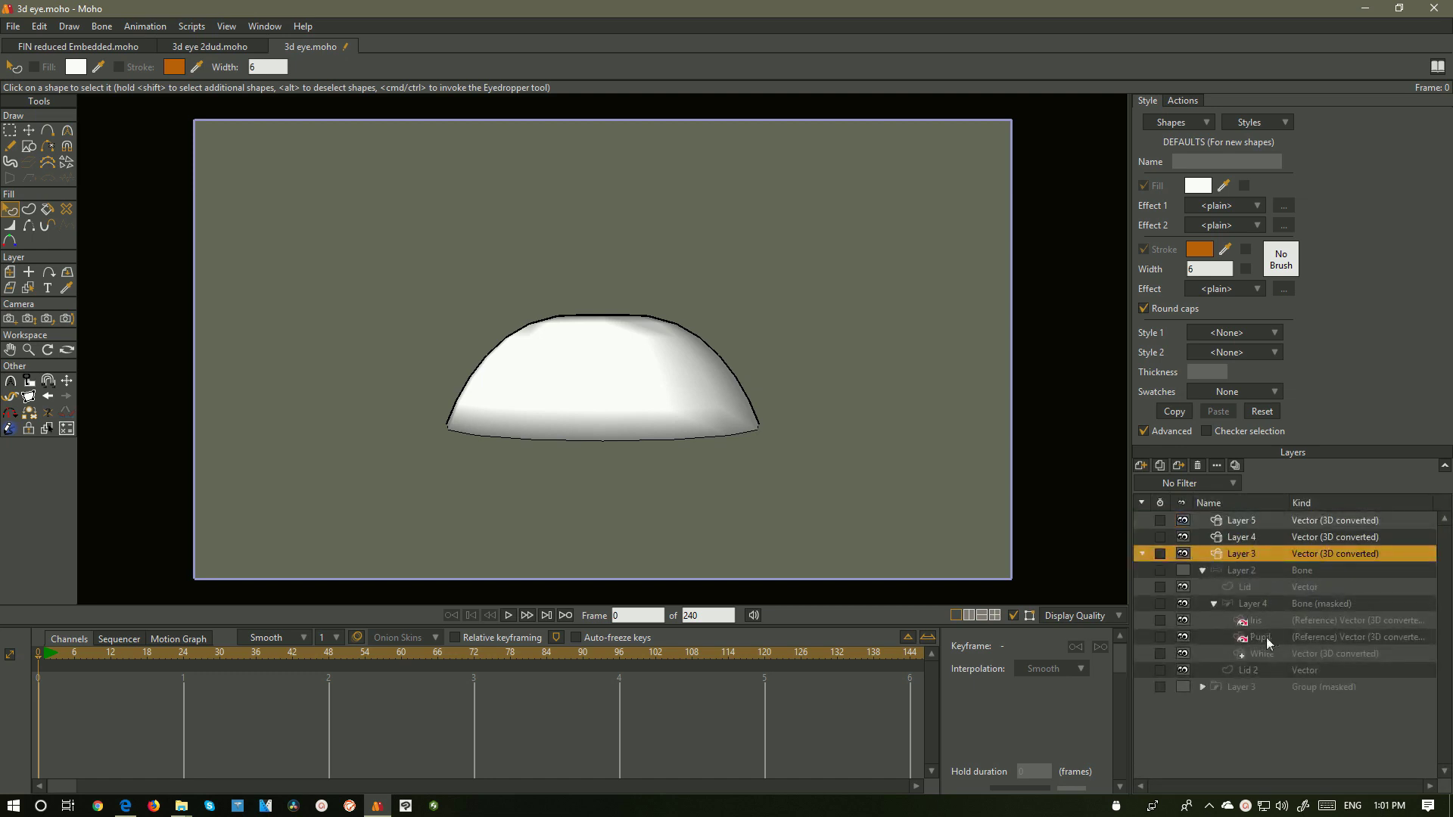
Select the dome's profile points on Layer 3, then on Layer 4
double_click(1266, 558)
left_click(1304, 561)
left_click(10, 130)
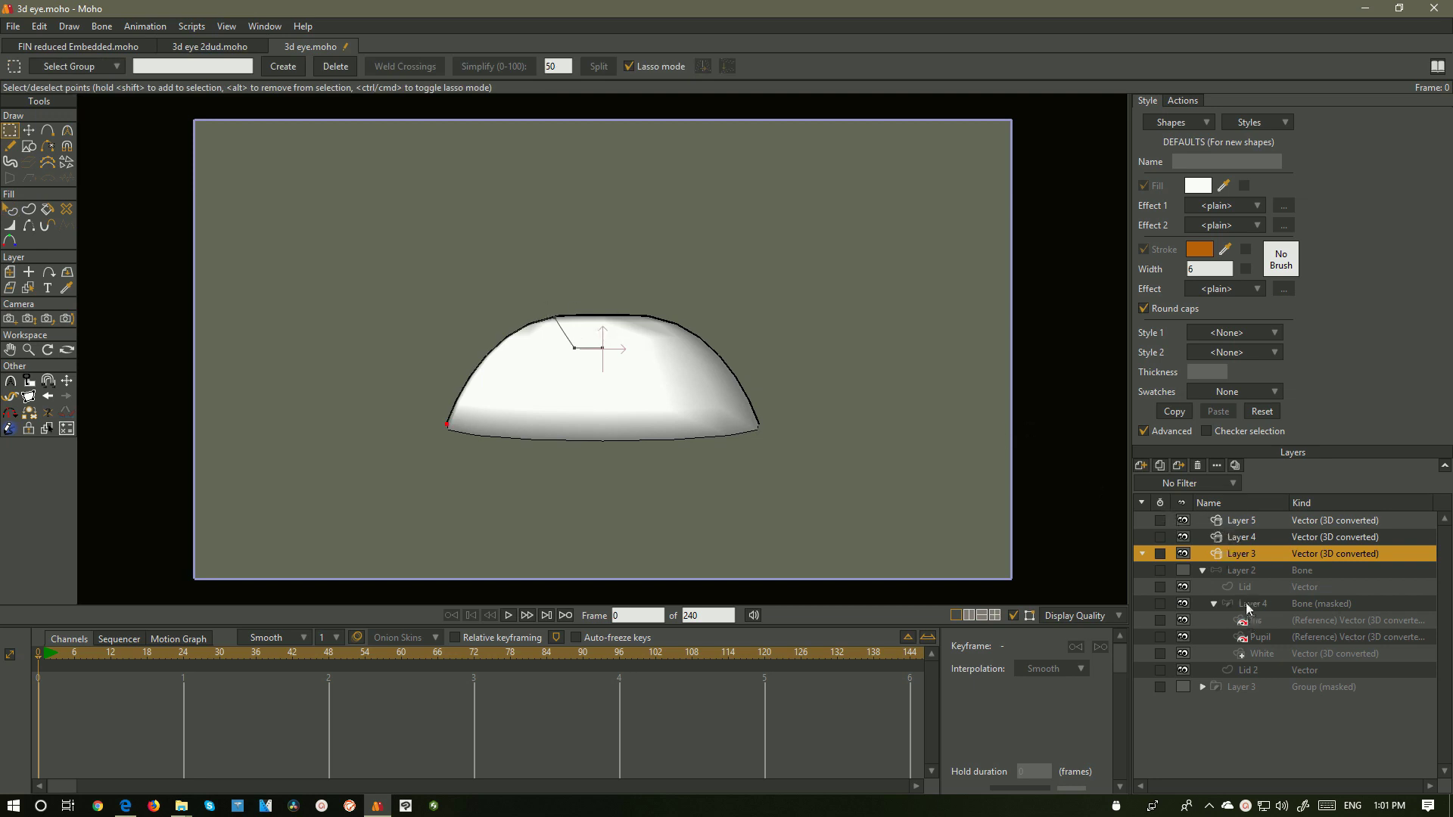
mouse_move(625, 286)
left_mouse_down()
mouse_move(541, 335)
mouse_move(548, 372)
mouse_move(583, 393)
mouse_move(726, 331)
left_mouse_up()
left_click(703, 324)
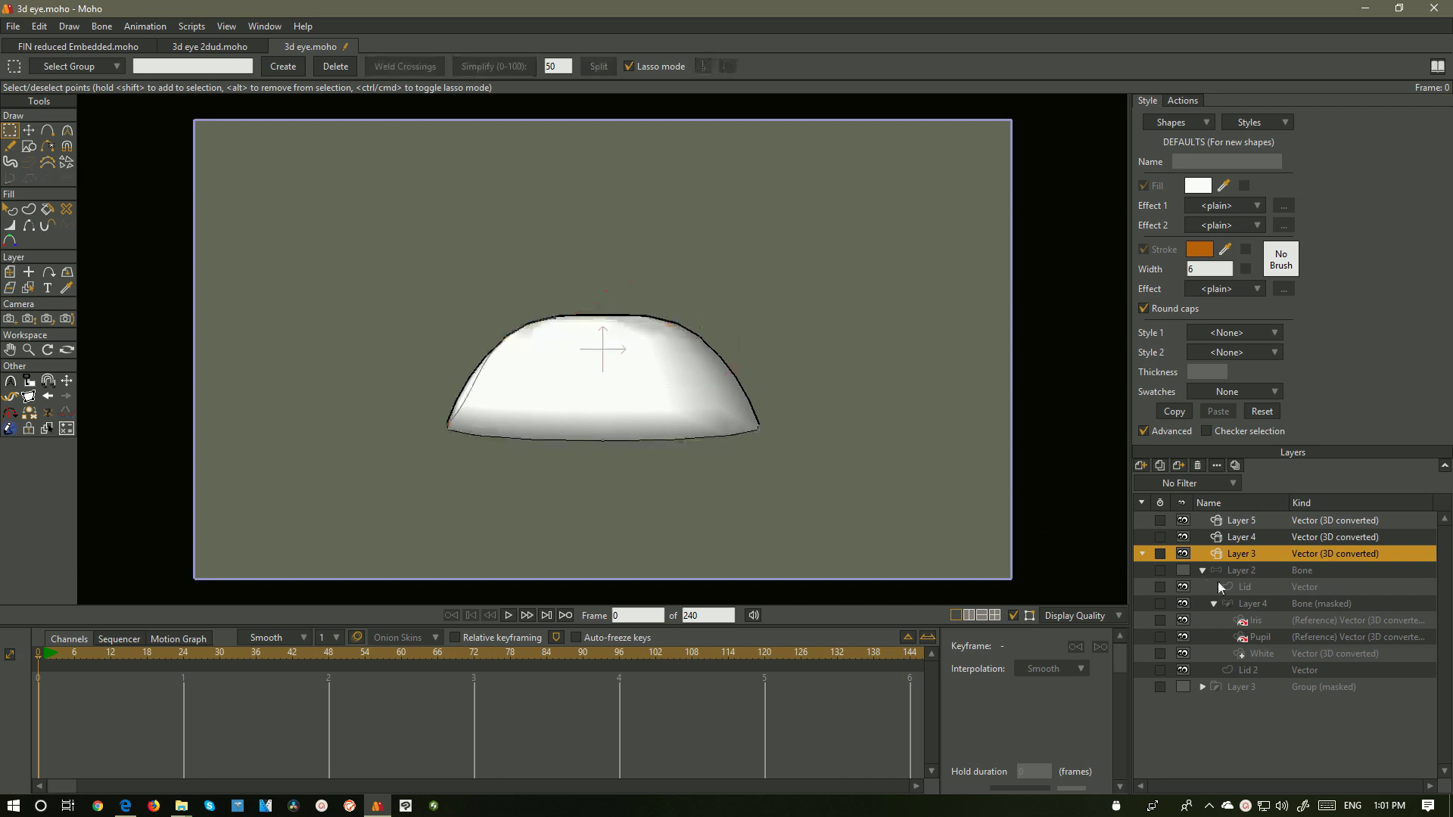
left_click(1279, 538)
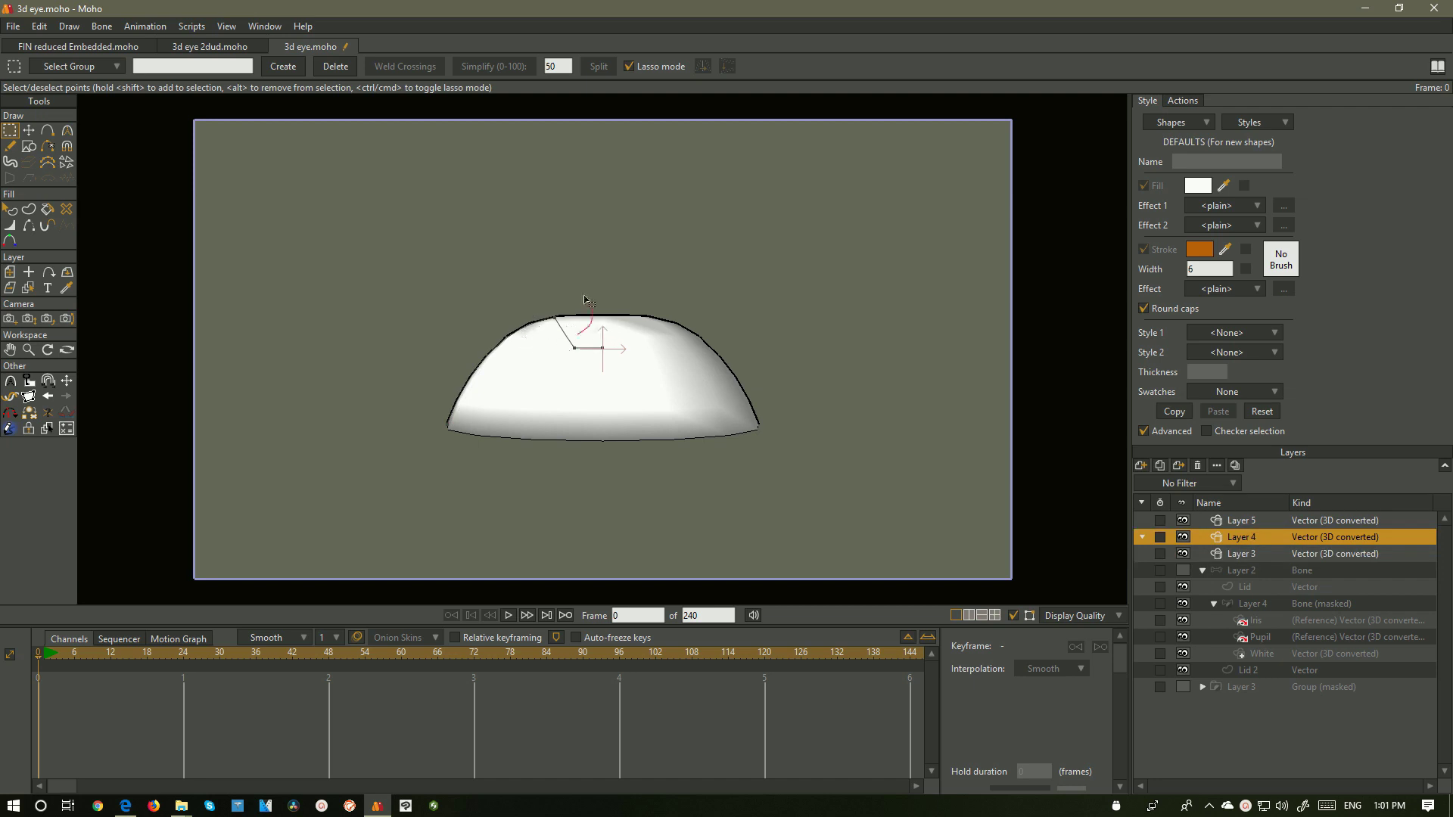
mouse_move(339, 370)
left_mouse_down()
mouse_move(503, 389)
mouse_move(573, 328)
left_mouse_up()
Select the dome's left-edge point and sharpen it to curvature 0.001 on Layers 5 and 3
left_click(1286, 523)
mouse_move(656, 351)
left_mouse_down()
mouse_move(591, 346)
mouse_move(634, 339)
left_mouse_up()
mouse_move(499, 313)
left_mouse_down()
mouse_move(435, 393)
mouse_move(463, 375)
left_mouse_up()
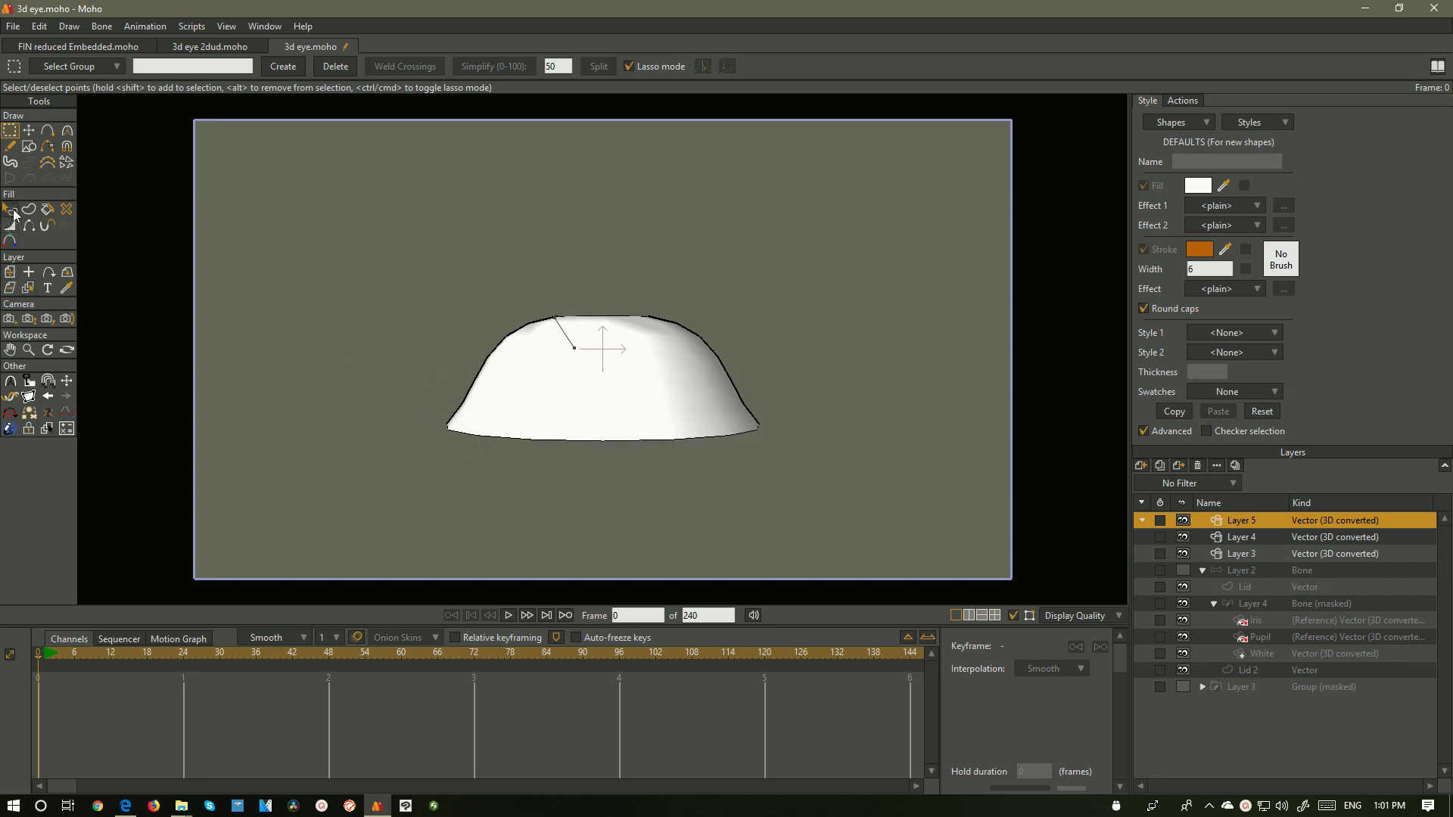
key("c")
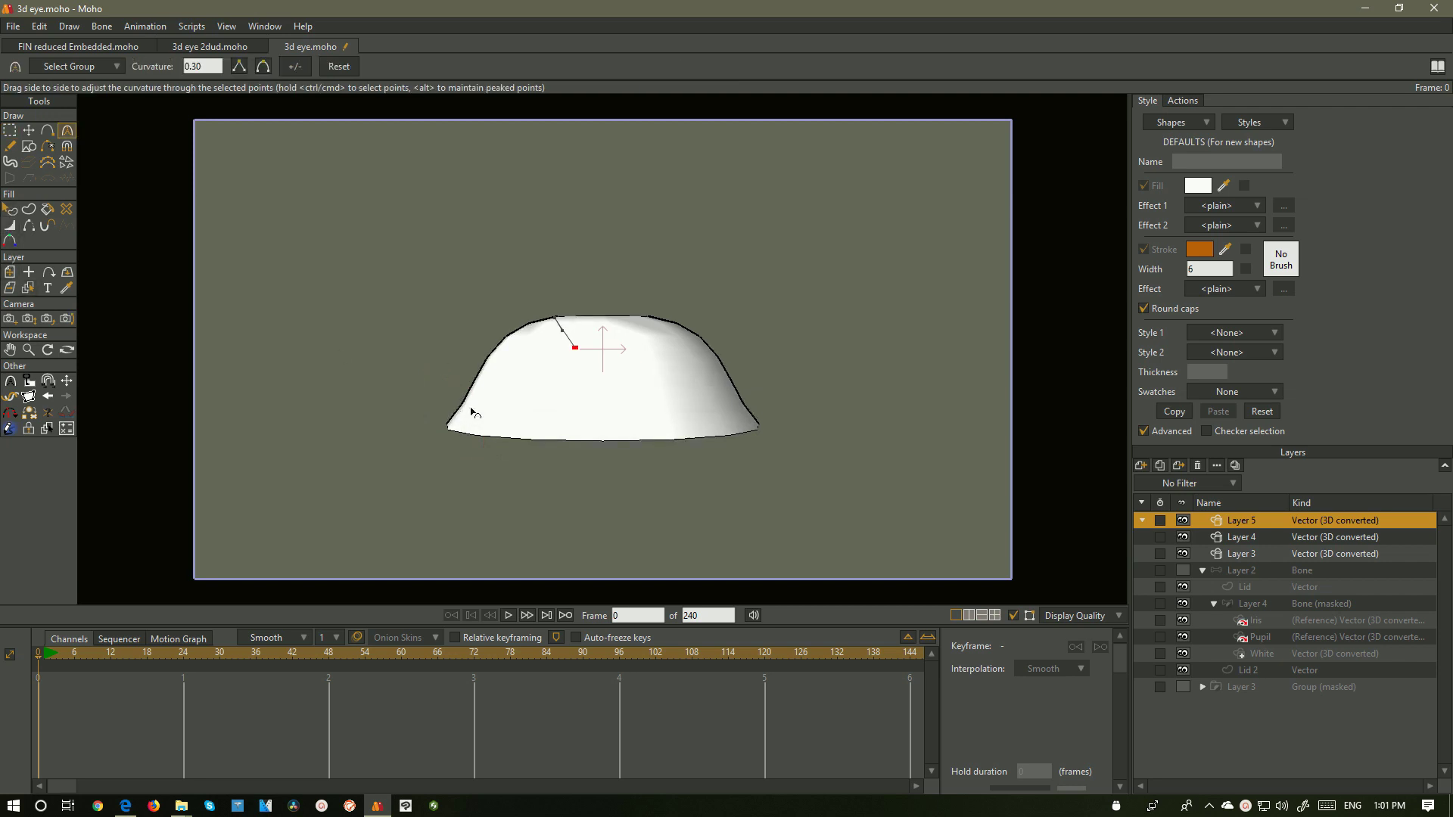
left_click(1303, 557)
left_click_drag(483, 395, 649, 411)
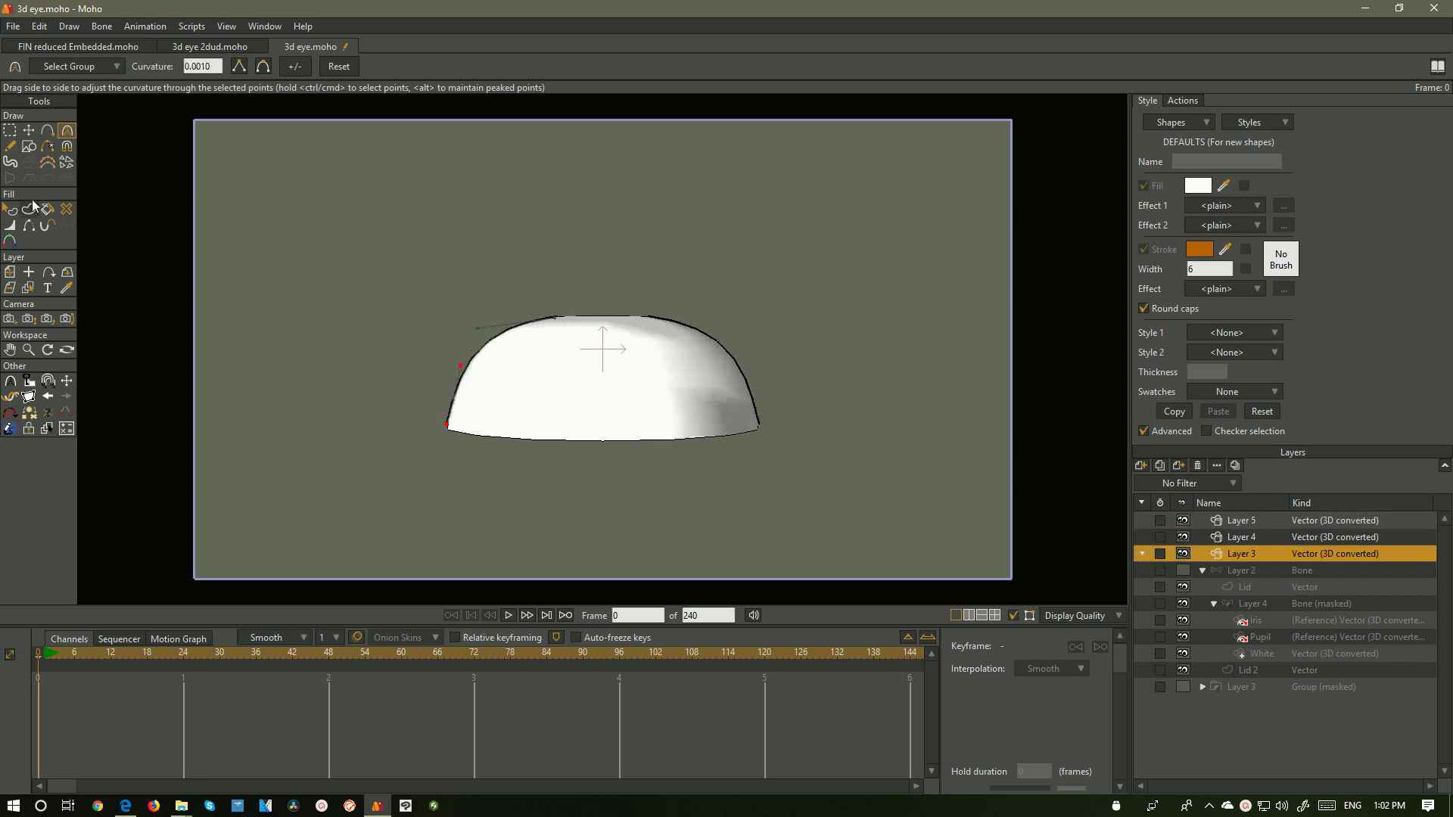
left_click(12, 212)
left_click(1249, 539)
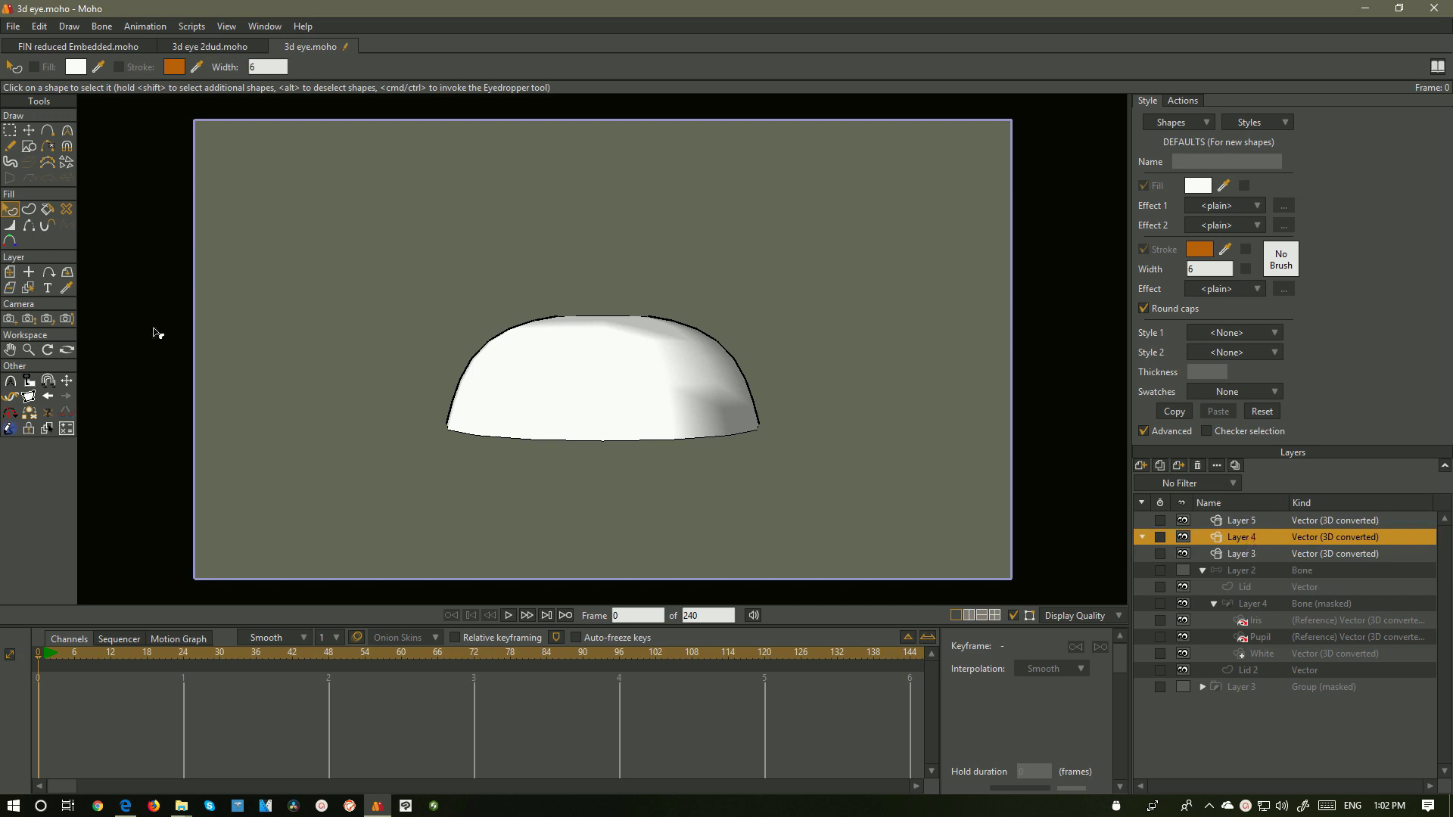
Orbit in on the eye and turn off Creases in Layer 5's 3D options
left_click(67, 350)
left_click_drag(395, 389, 609, 378)
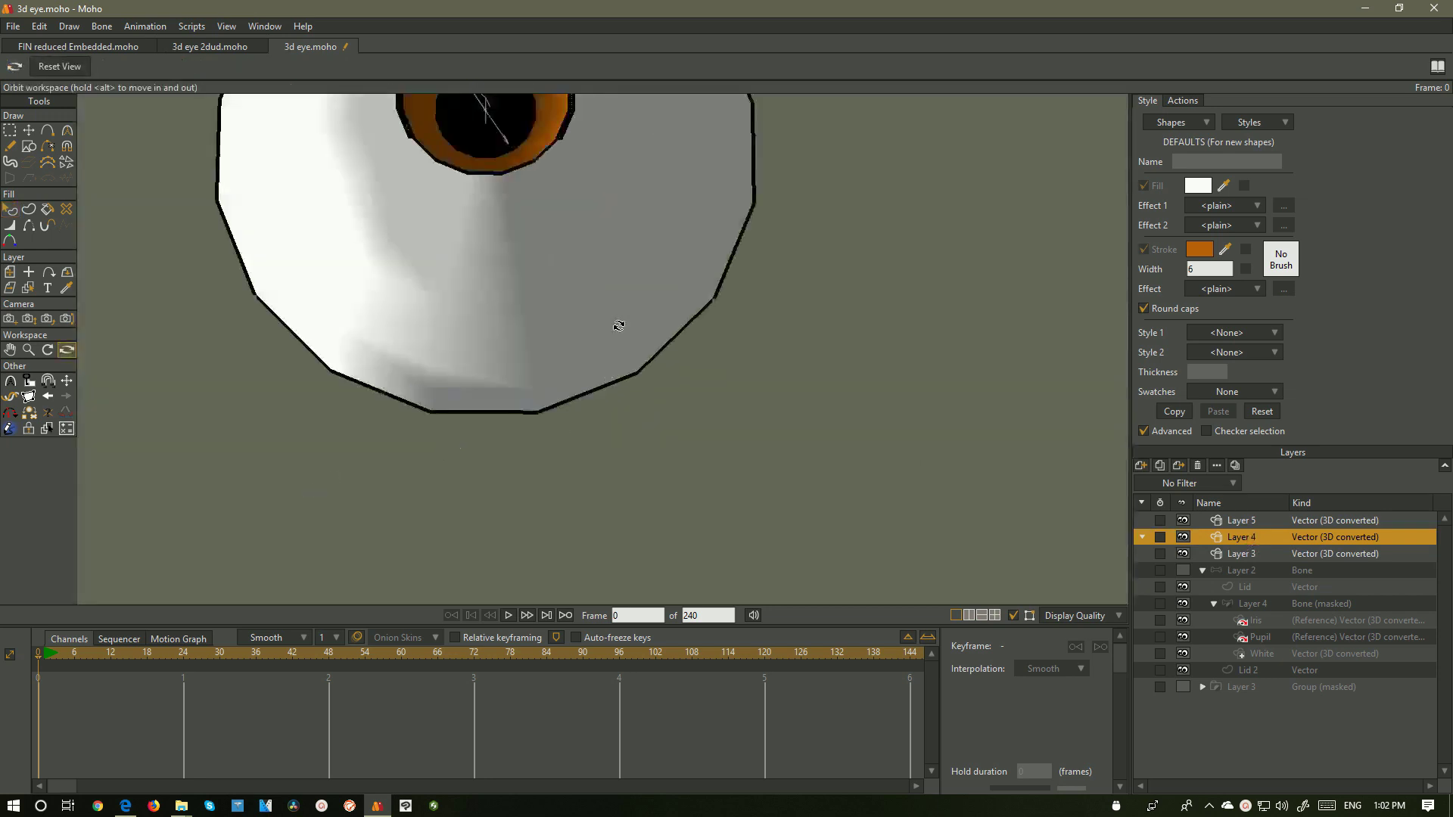
left_click_drag(618, 325, 742, 475)
double_click(1283, 521)
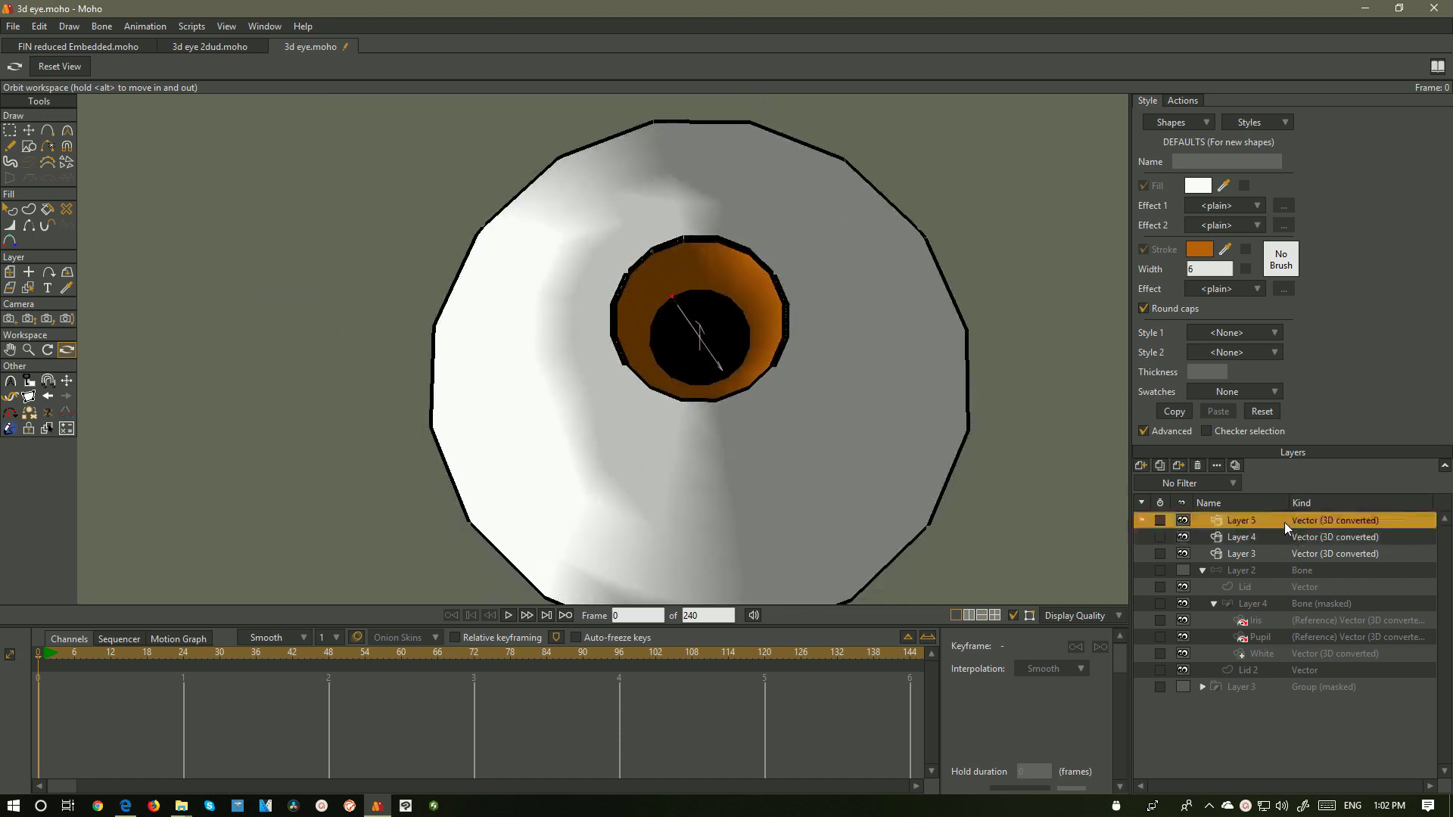
left_click(893, 193)
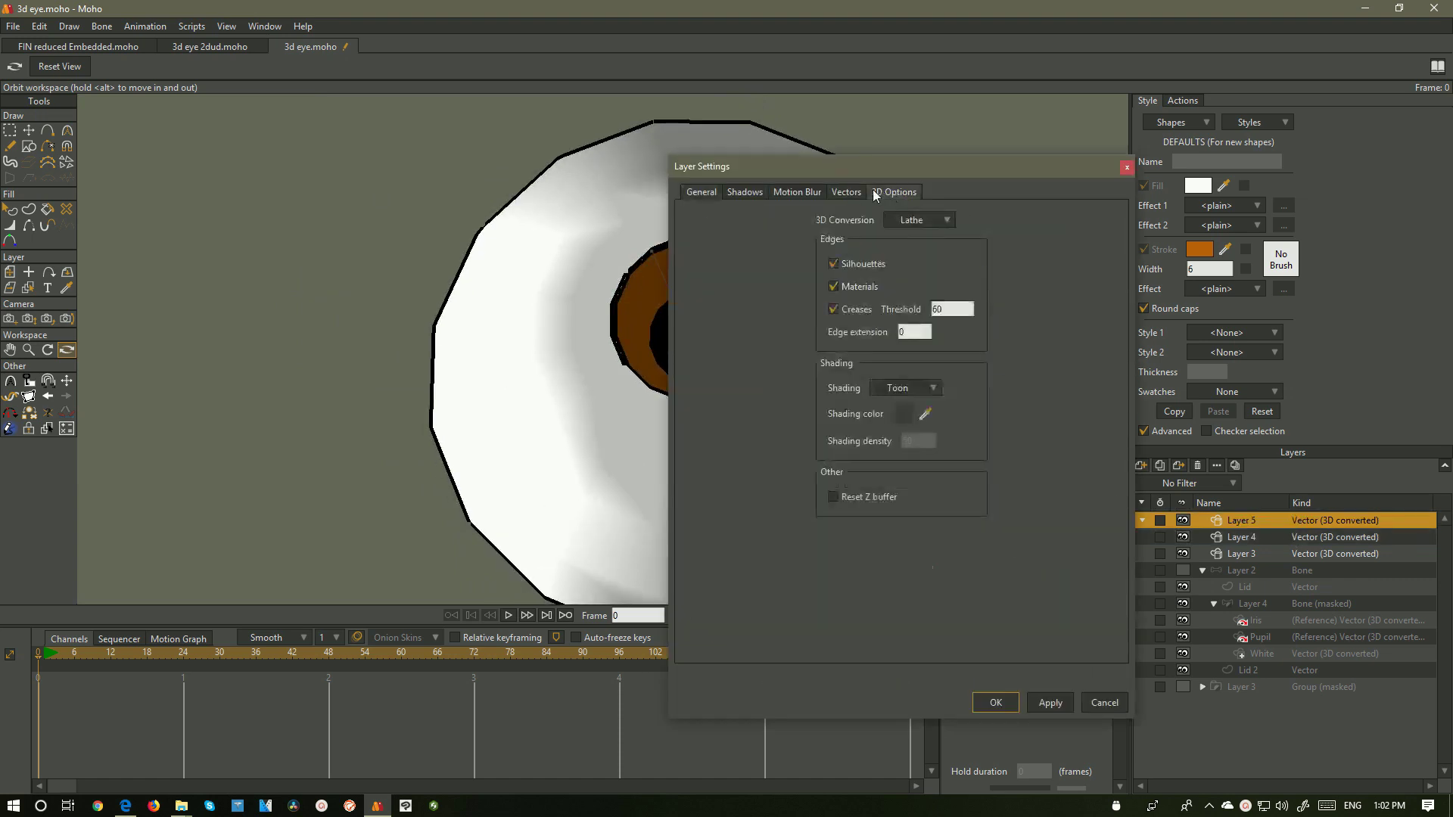
left_click(841, 309)
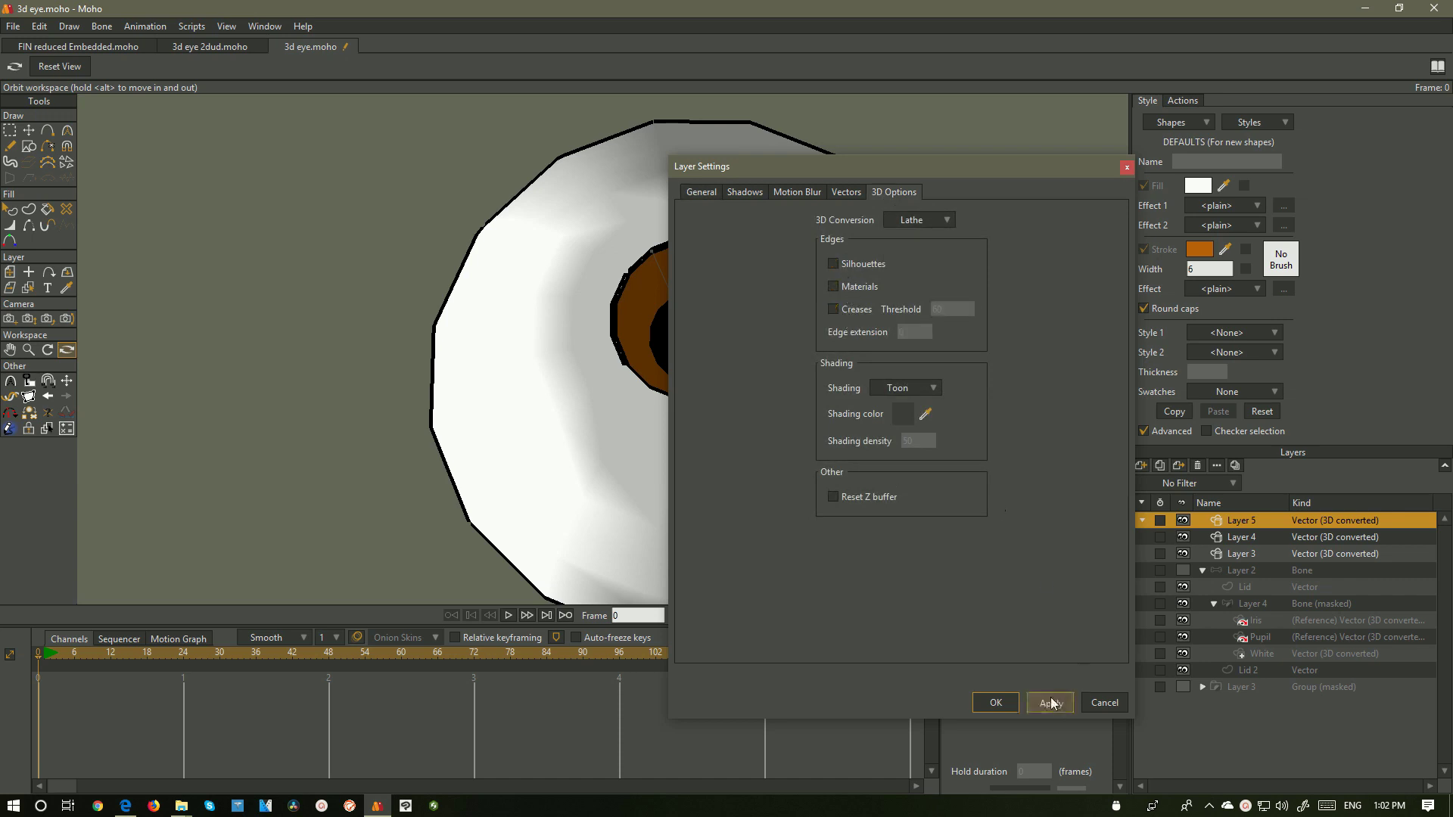
Turn off Creases on Layers 4 and 3, apply the changes, then orbit to view the eye from above
left_click(1240, 538)
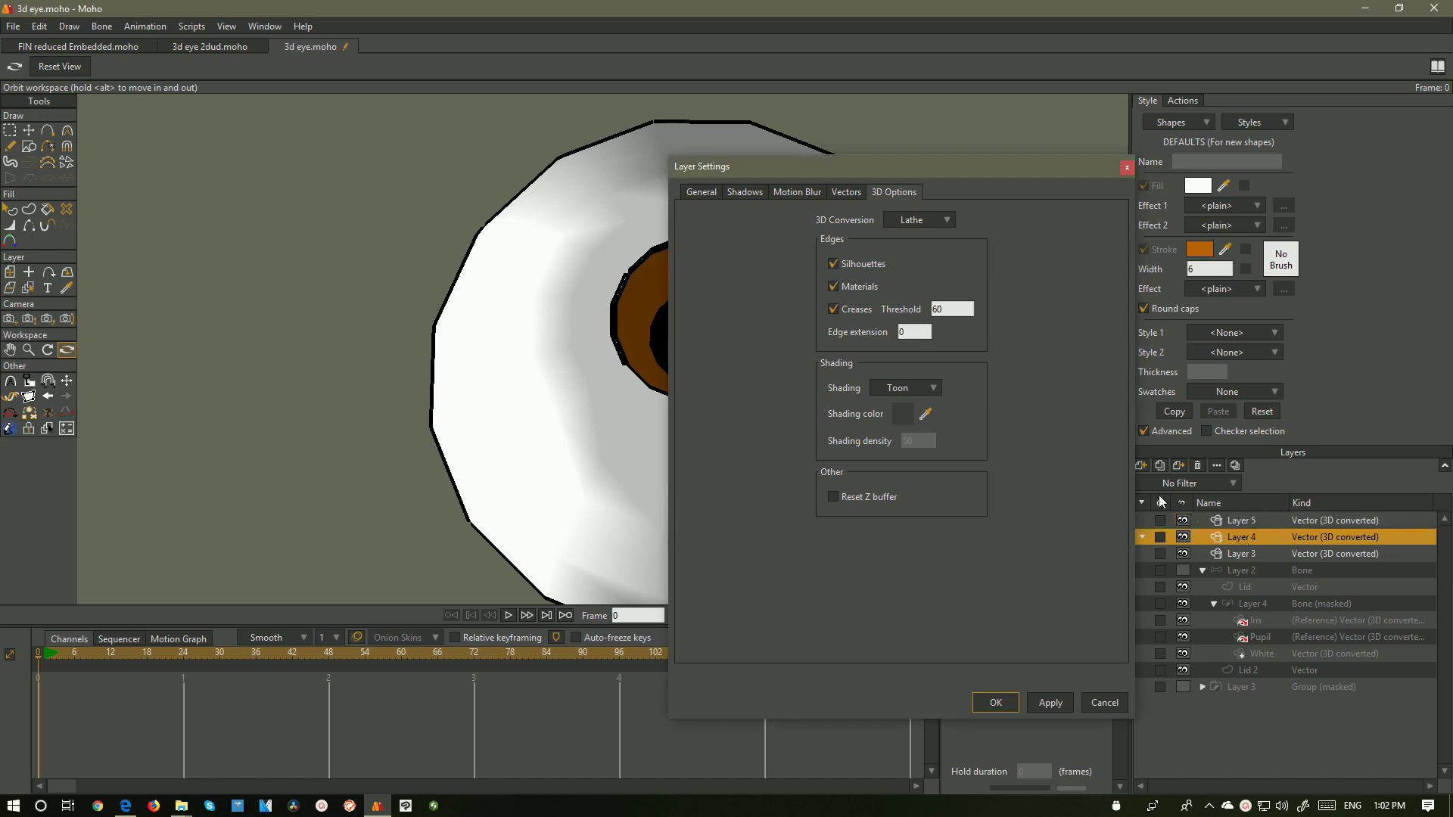
left_click(846, 314)
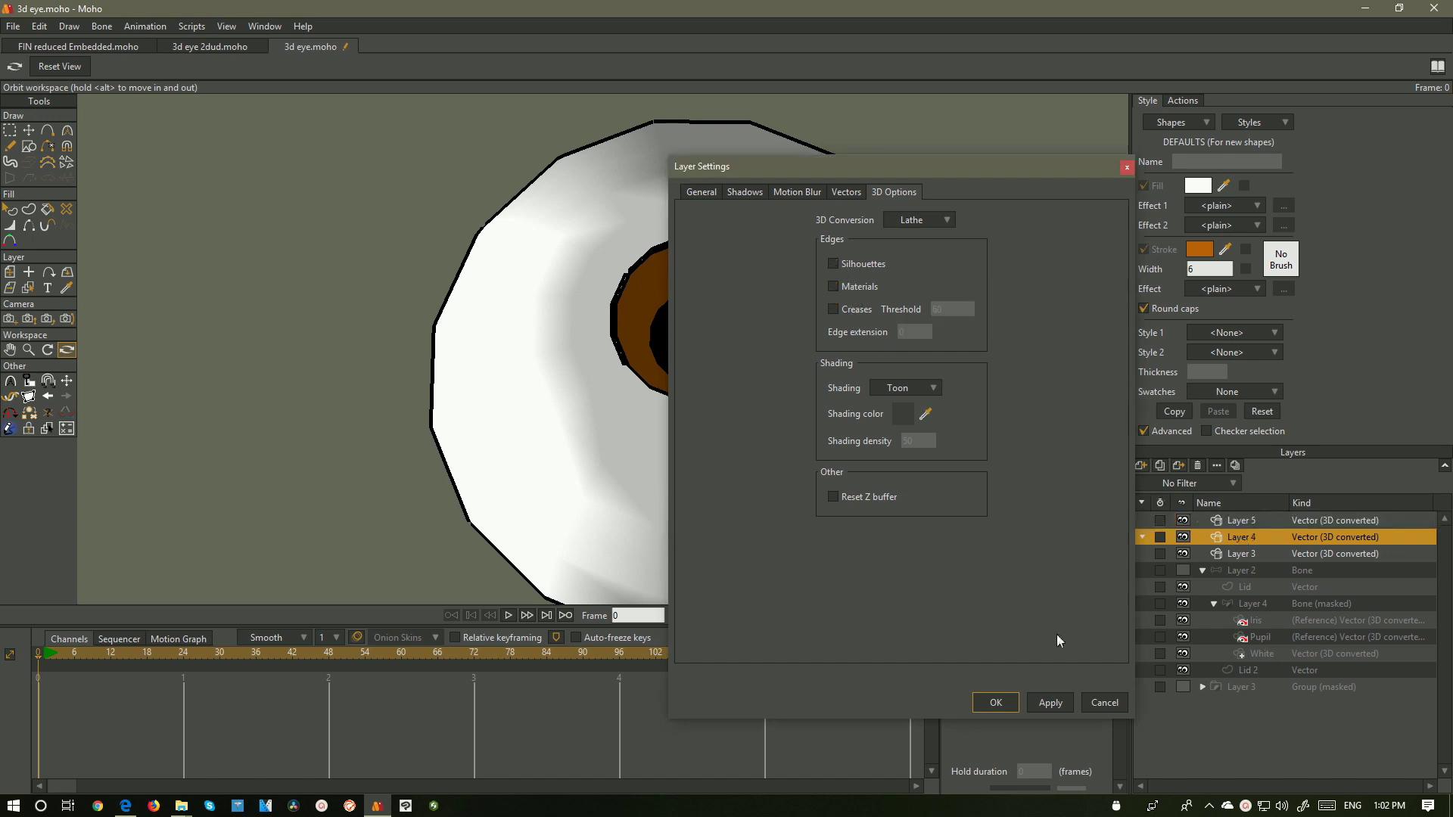
left_click(1239, 554)
left_click(846, 307)
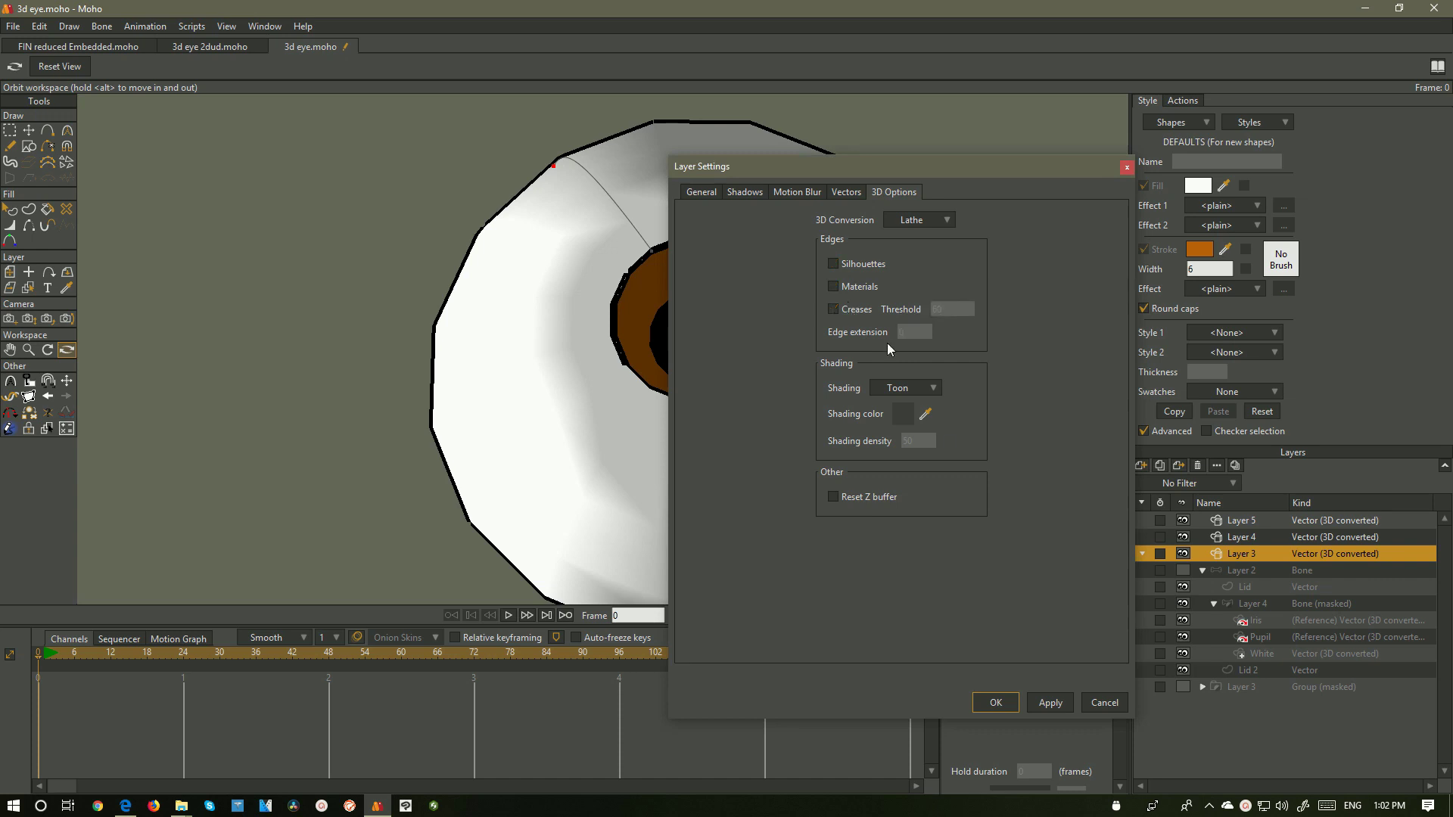
left_click(1051, 703)
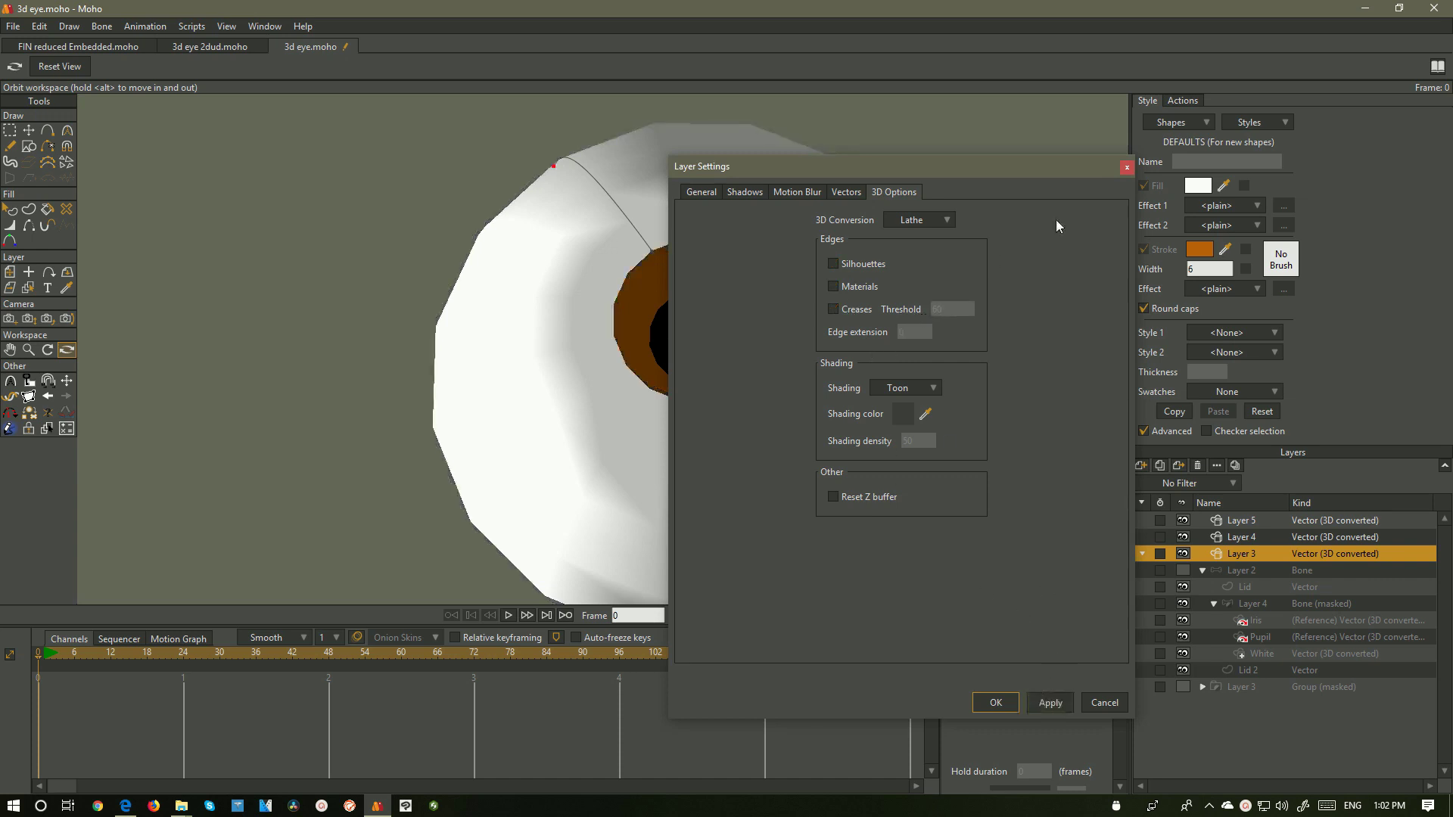
left_click(1127, 167)
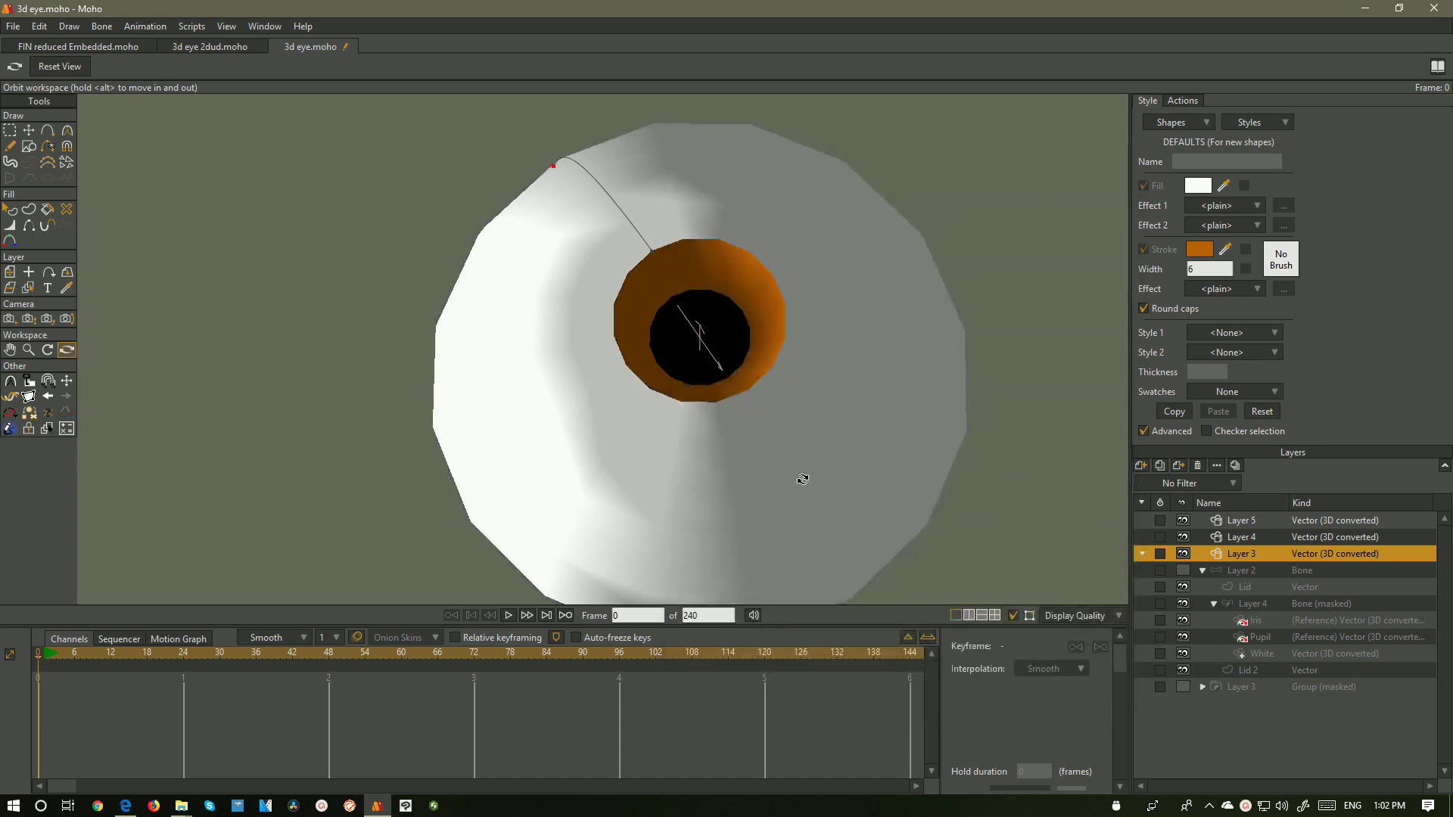
left_click_drag(803, 479, 733, 339)
left_click_drag(729, 448, 234, 409)
left_click_drag(788, 405, 519, 377)
scroll(739, 402, "down", 3)
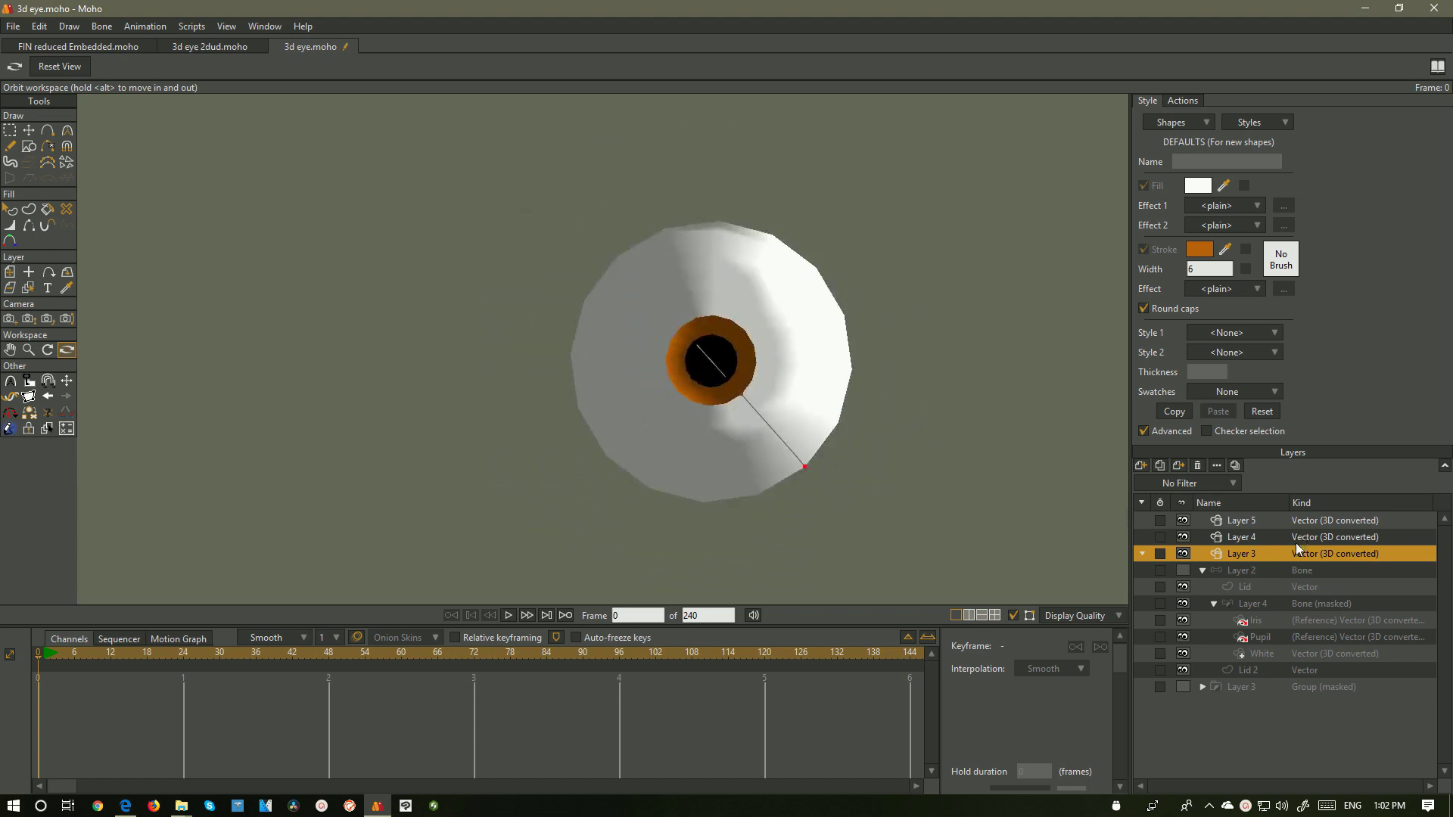
In Layer 3's 3D Options, change Shading from Toon to None and apply
double_click(1270, 553)
left_click(852, 190)
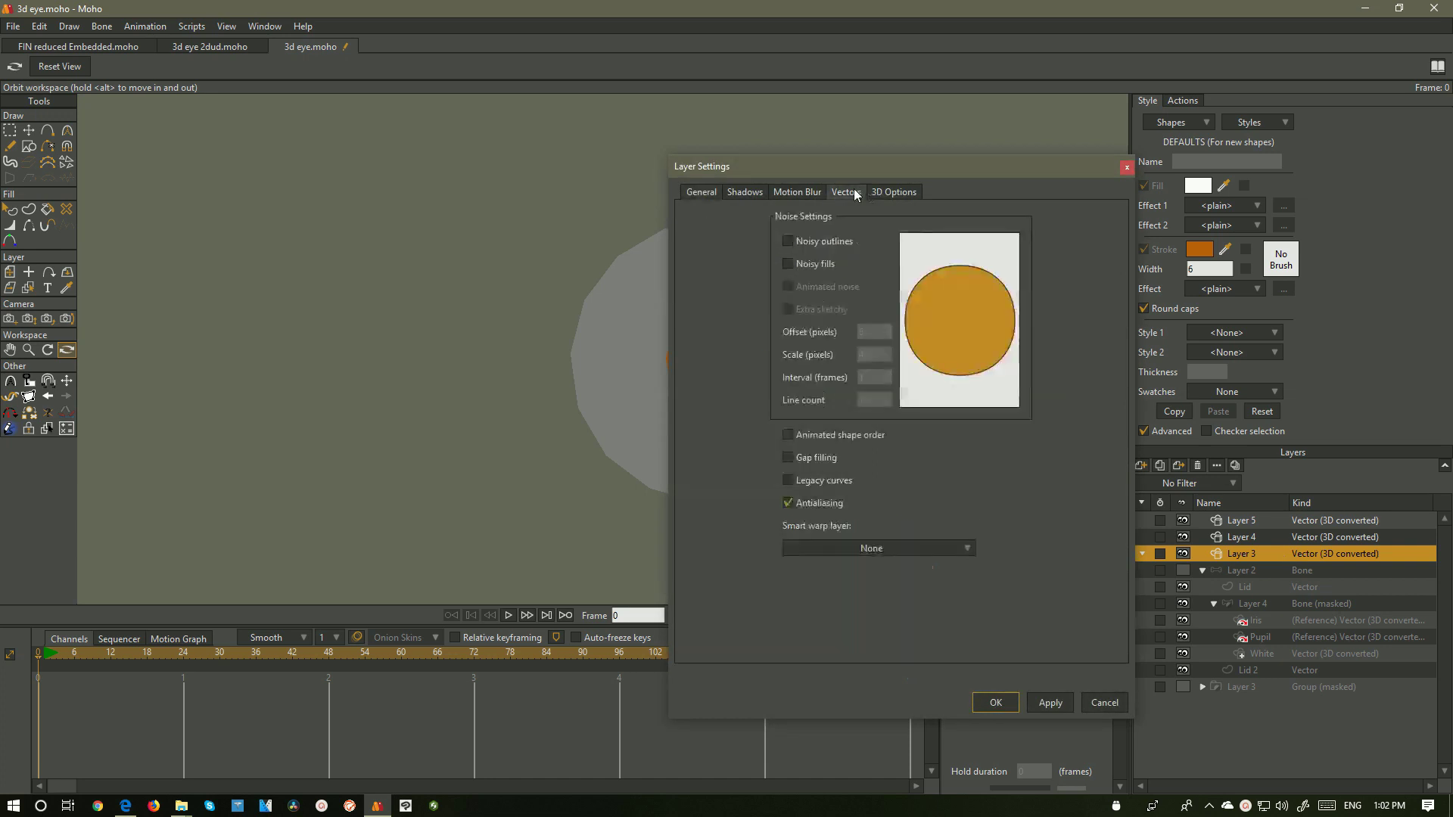
left_click(893, 192)
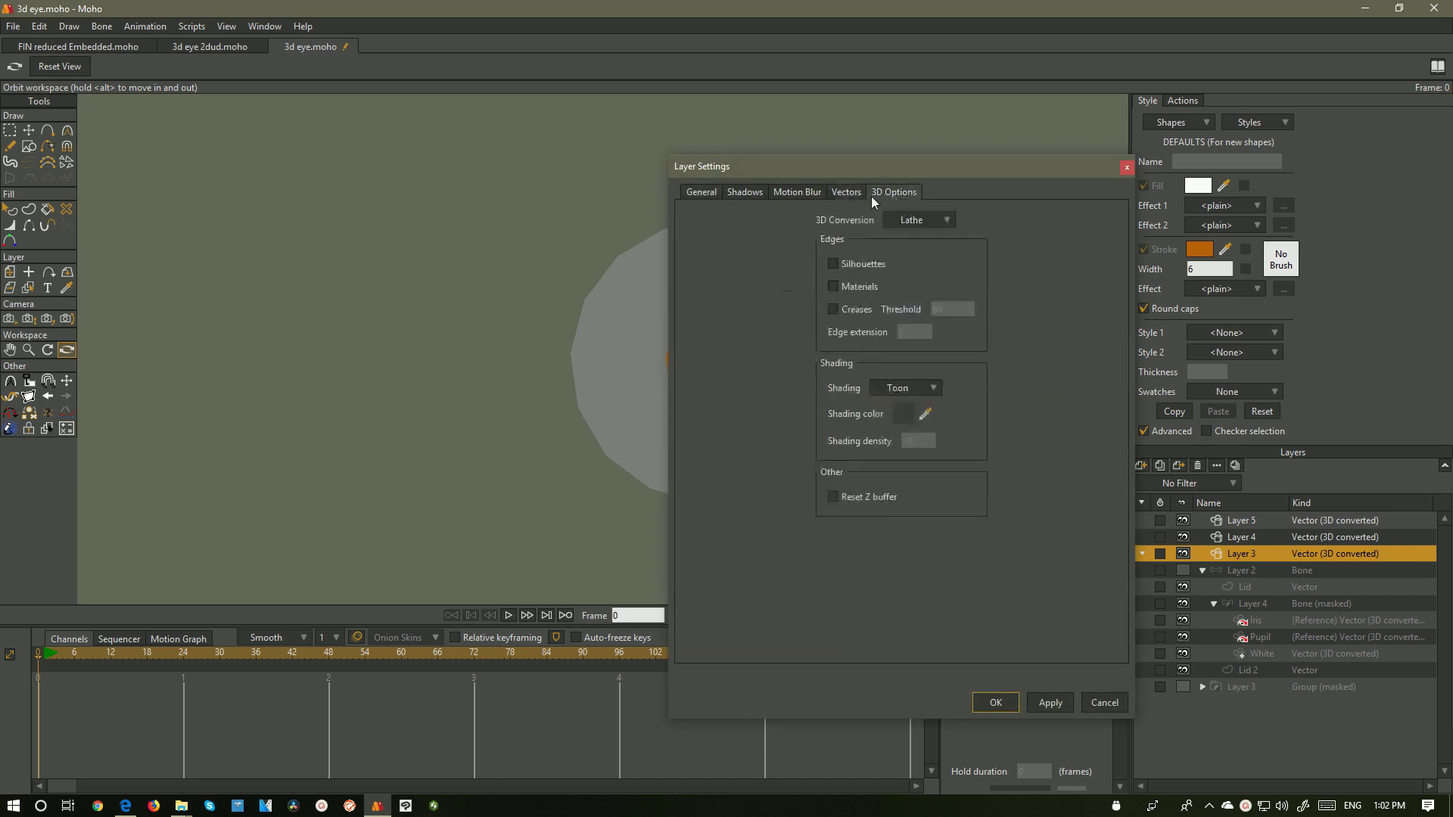
left_click(901, 386)
left_click(919, 402)
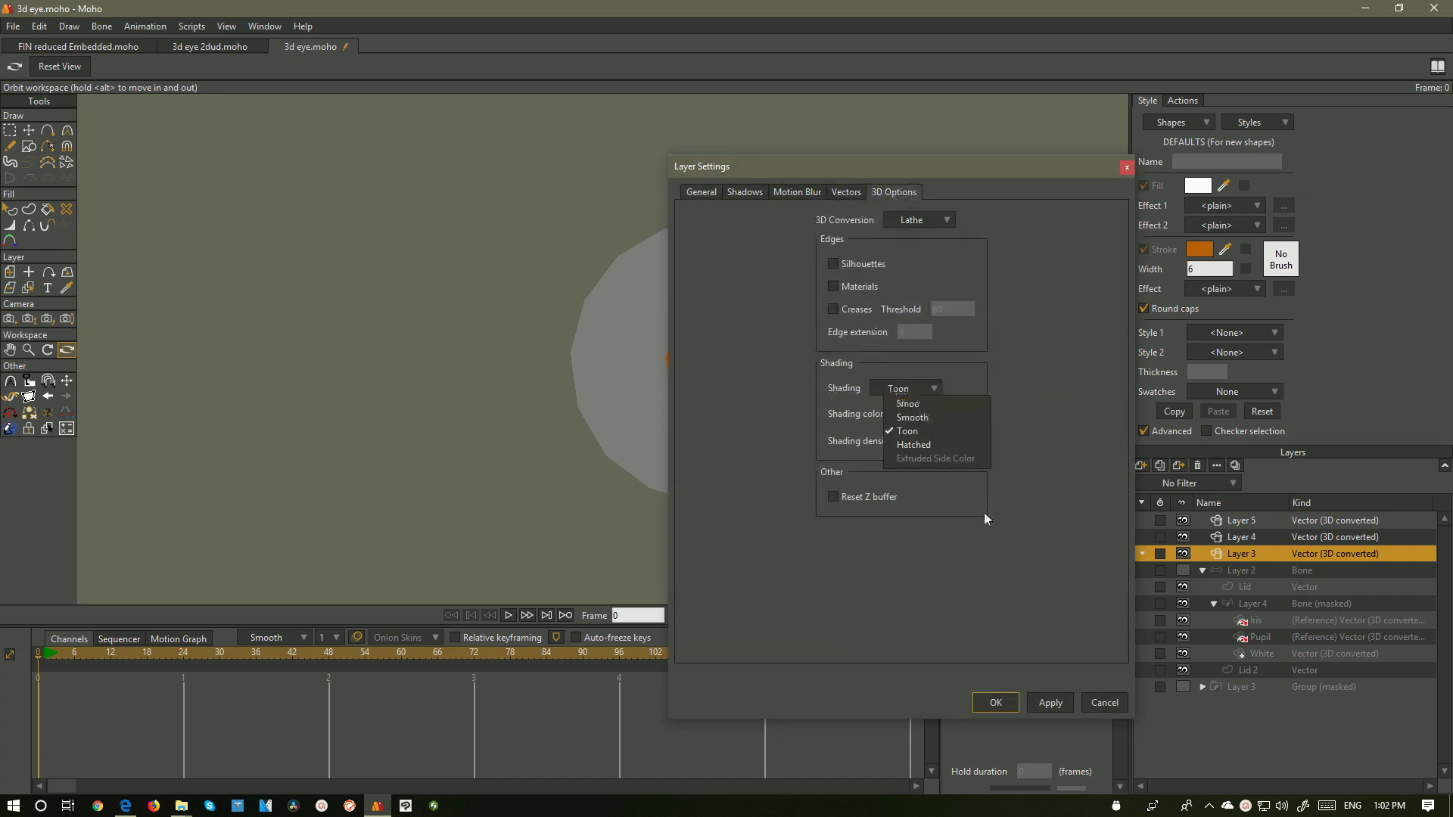
left_click(1030, 702)
left_click(996, 703)
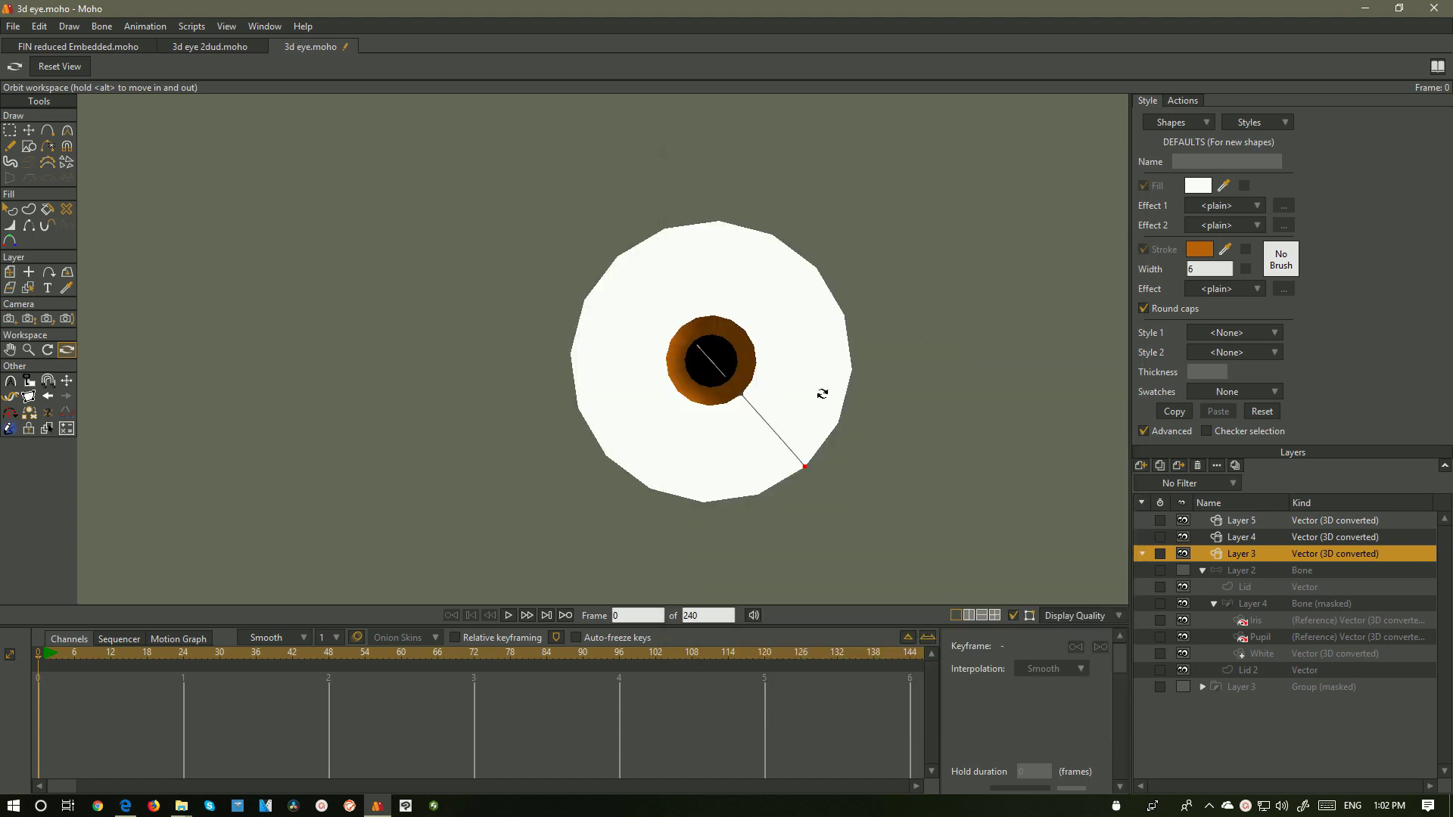
left_click_drag(822, 394, 331, 383)
Scrub through the Horzontal and Horzontal 2 actions, then select the vertical action
double_click(1216, 553)
left_click(1091, 218)
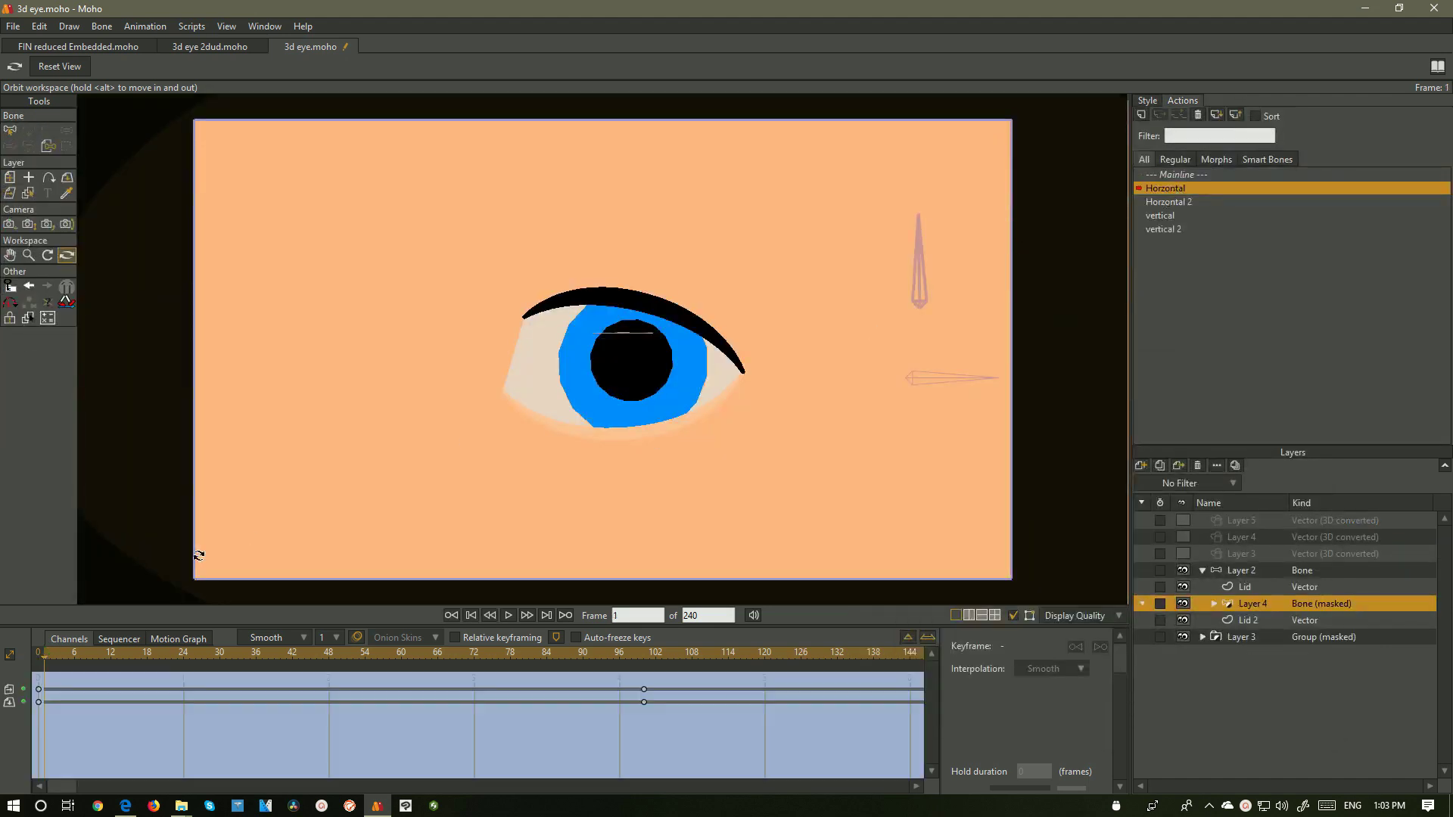
mouse_move(75, 655)
left_mouse_down()
mouse_move(708, 656)
mouse_move(64, 652)
left_mouse_up()
left_click(1164, 202)
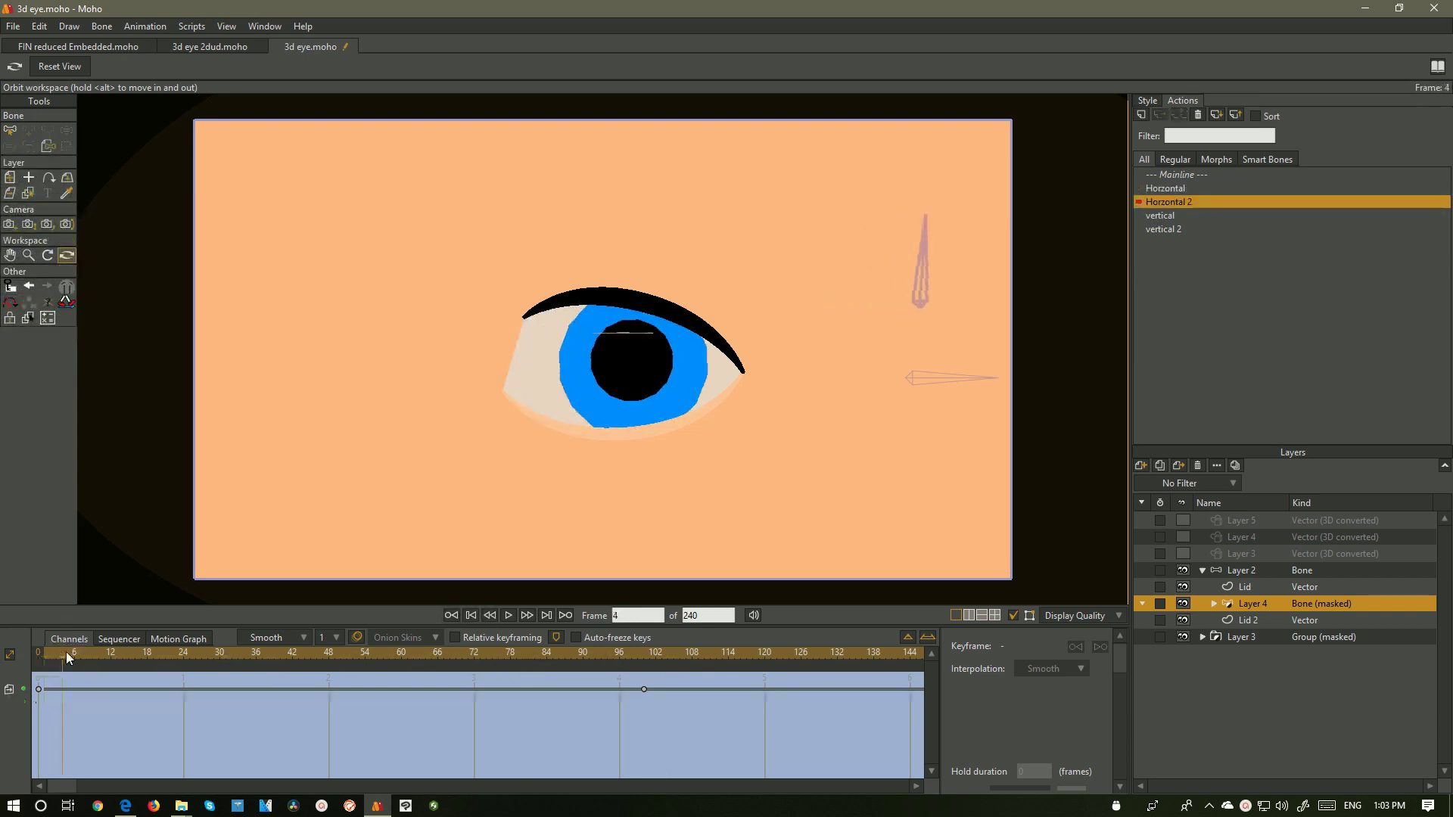
mouse_move(67, 657)
left_mouse_down()
mouse_move(509, 655)
mouse_move(56, 655)
left_mouse_up()
left_click(1154, 216)
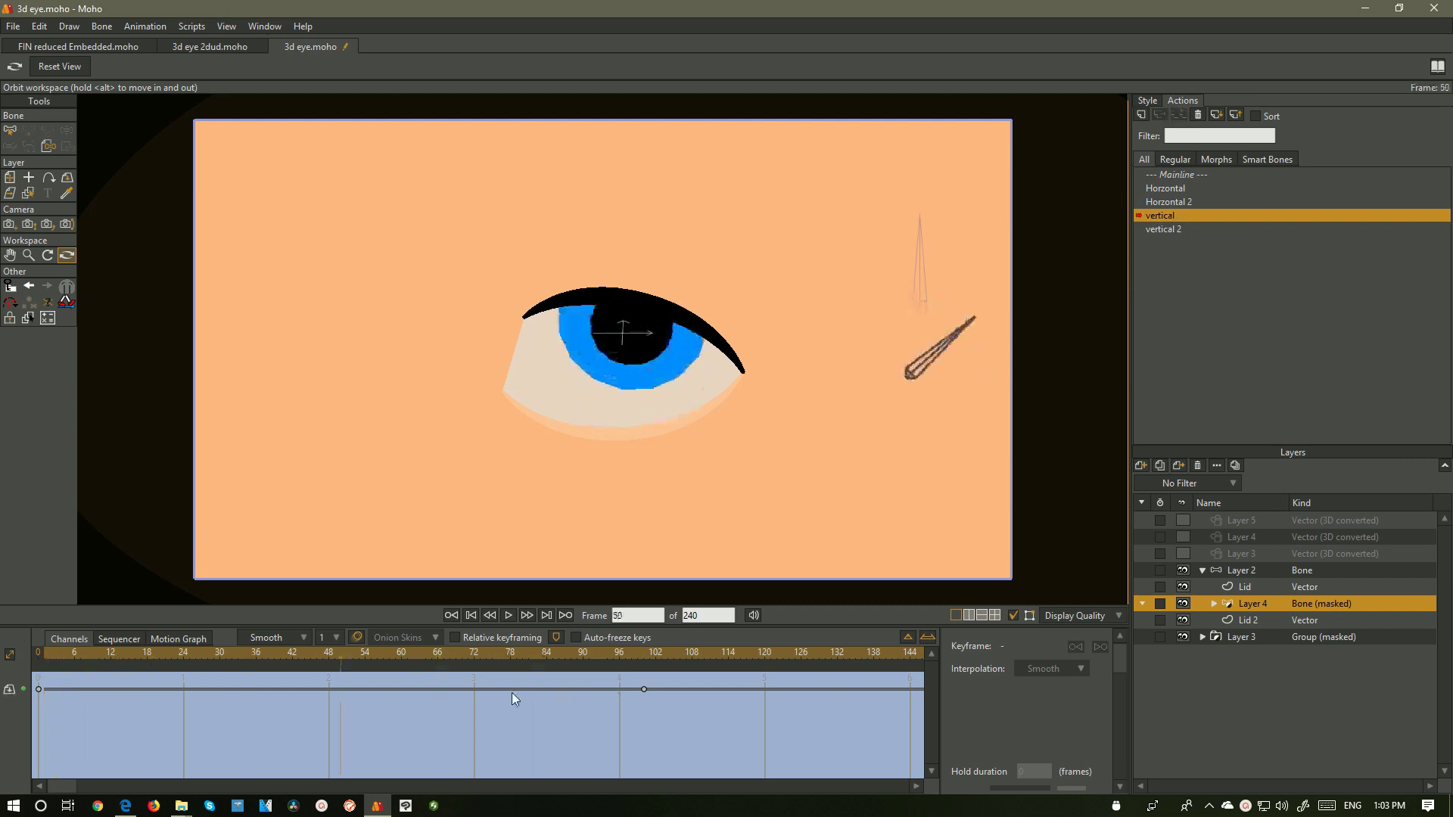
Scrub the Mainline timeline and select the Bone layer to show its eye-movement keyframes
left_click(1182, 175)
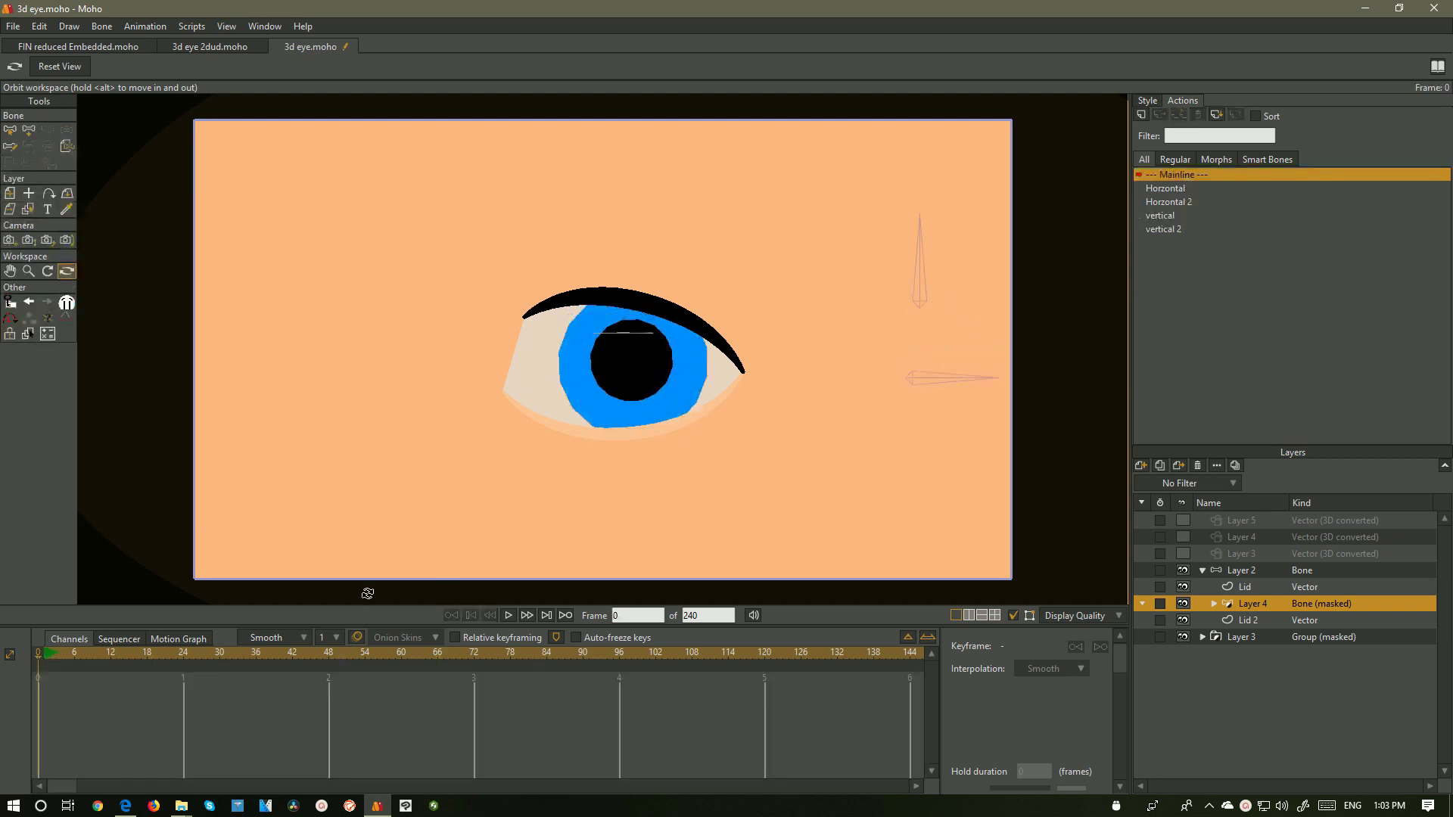
left_click(208, 666)
left_click_drag(207, 666, 110, 657)
left_click(1276, 572)
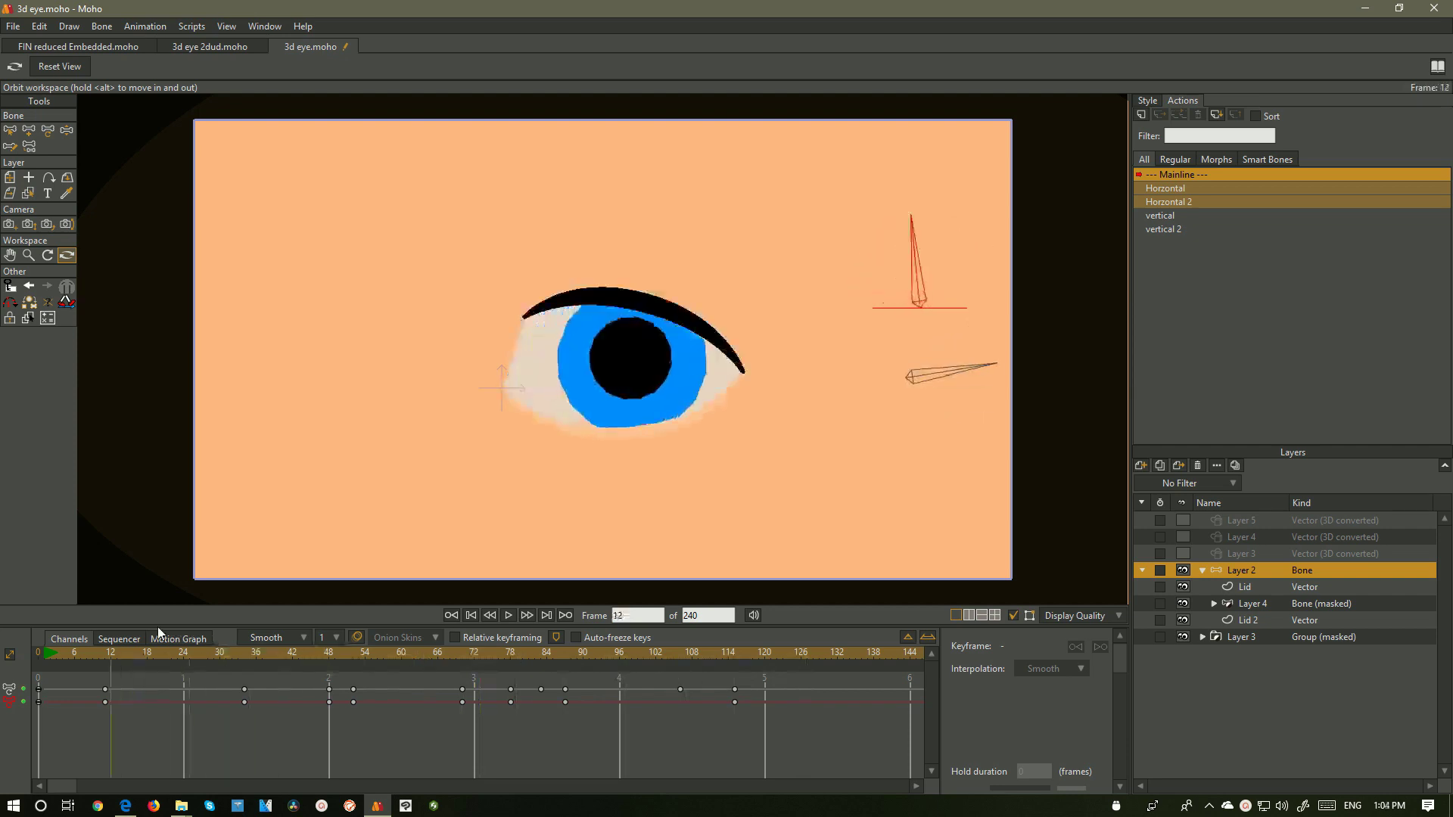